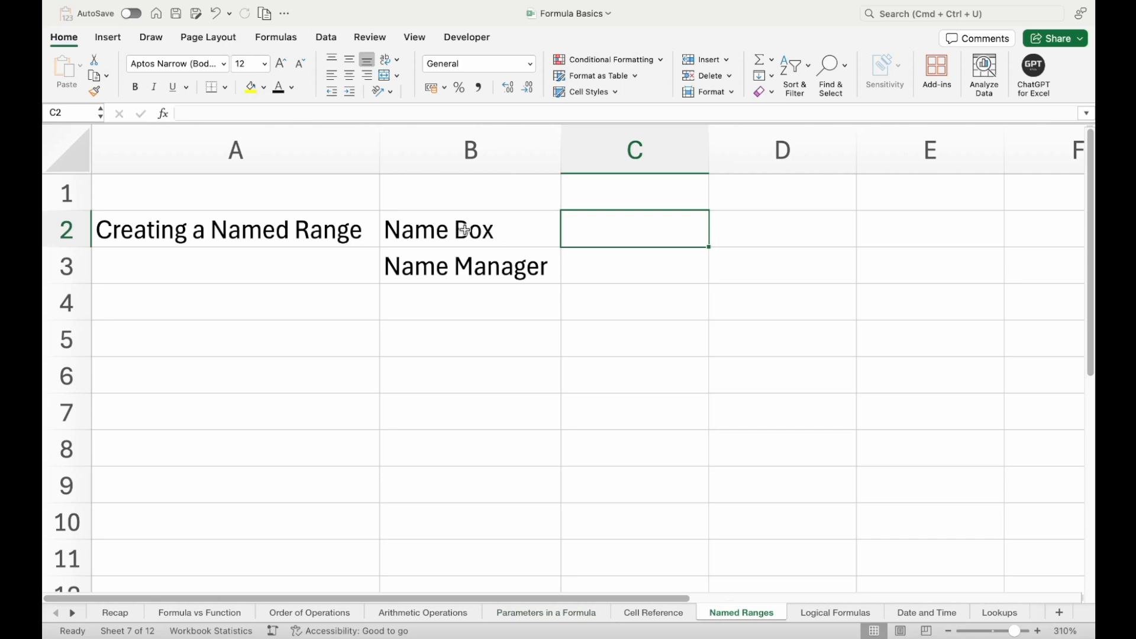
{"action": "left_click_drag", "start_coordinate": [465, 231], "coordinate": [466, 263]}
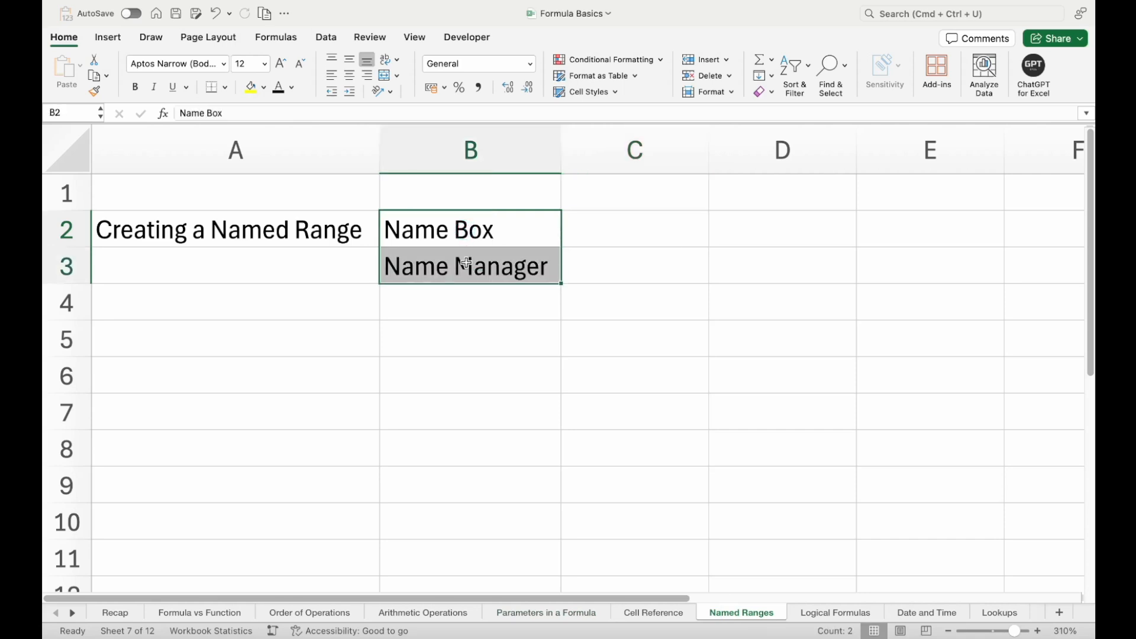
{"action": "left_click", "coordinate": [482, 231]}
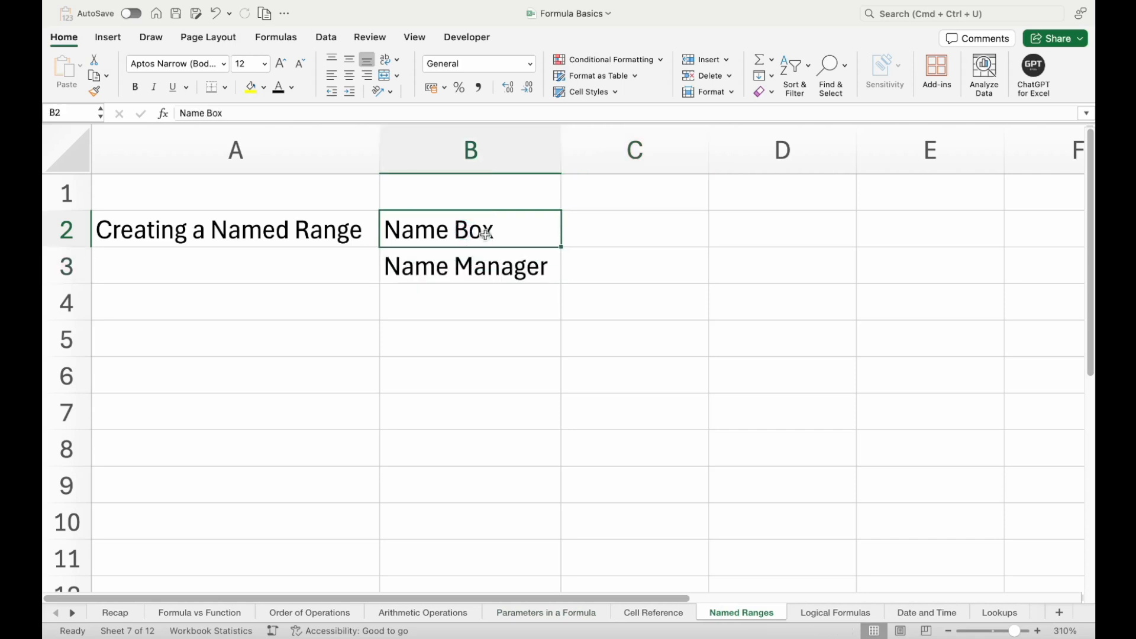
{"action": "left_click", "coordinate": [482, 273]}
Enter the values 1 and 2 in cells A6 and A7
{"action": "left_click", "coordinate": [257, 370]}
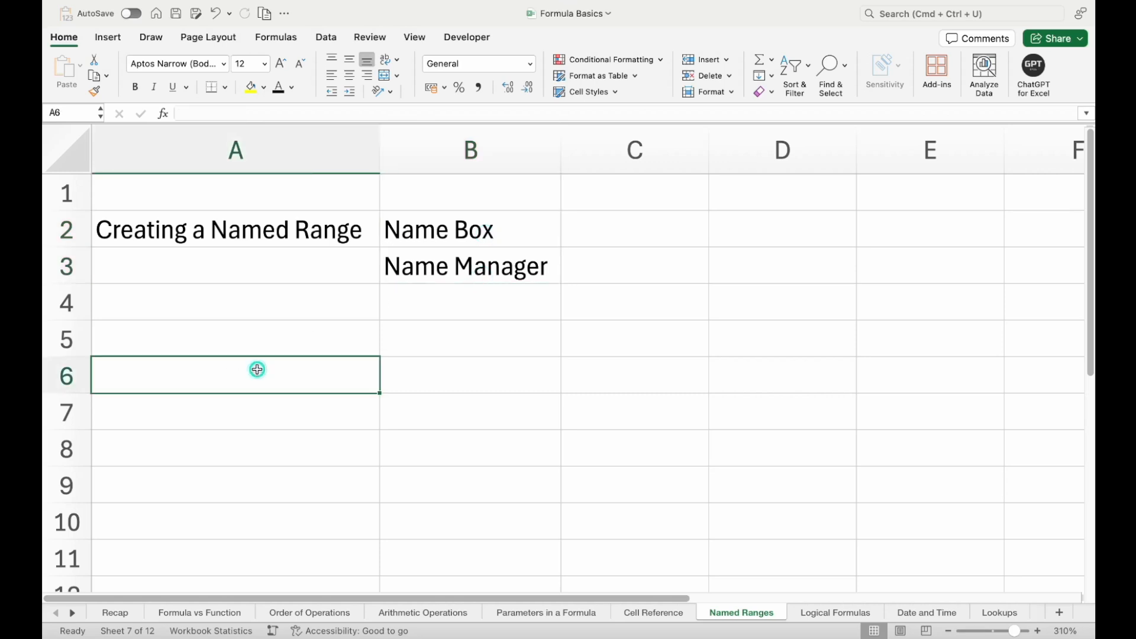
{"action": "type", "text": "1"}
{"action": "key", "text": "Return"}
{"action": "type", "text": "2"}
{"action": "key", "text": "Return"}
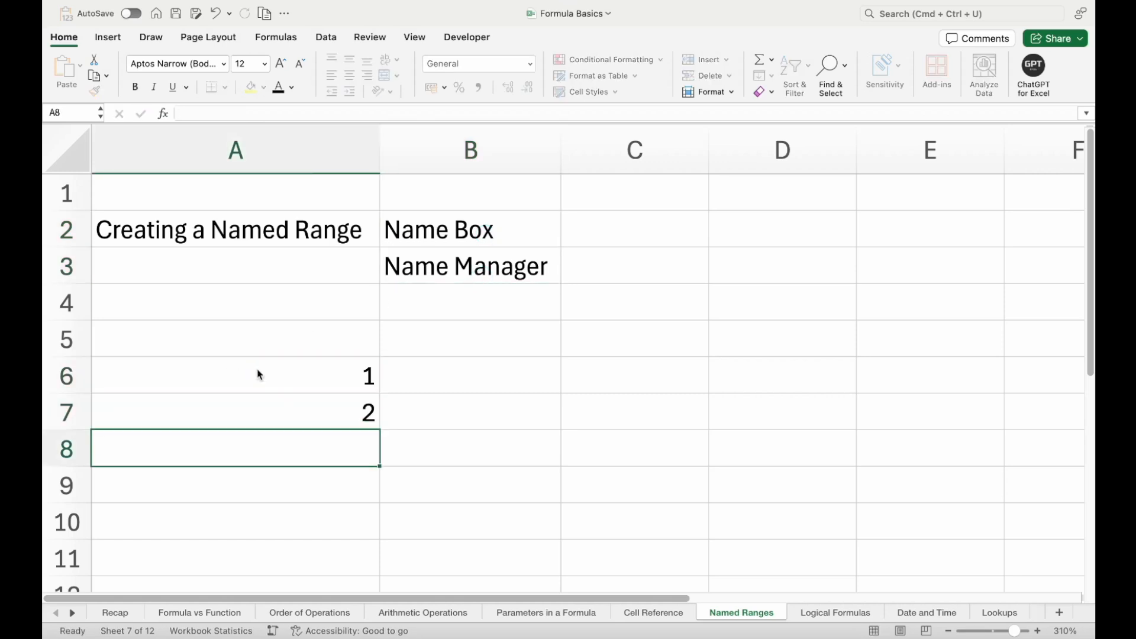
Name the range A6:A7 "numbers" using the Name Box
{"action": "left_click_drag", "start_coordinate": [271, 371], "coordinate": [271, 401]}
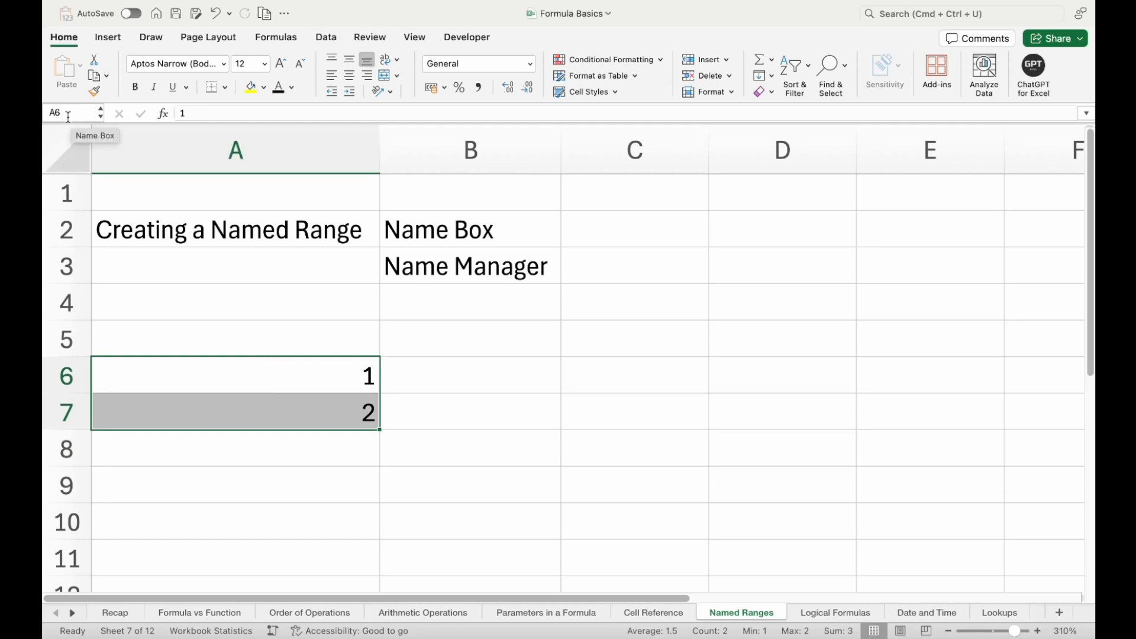
{"action": "left_click", "coordinate": [44, 116]}
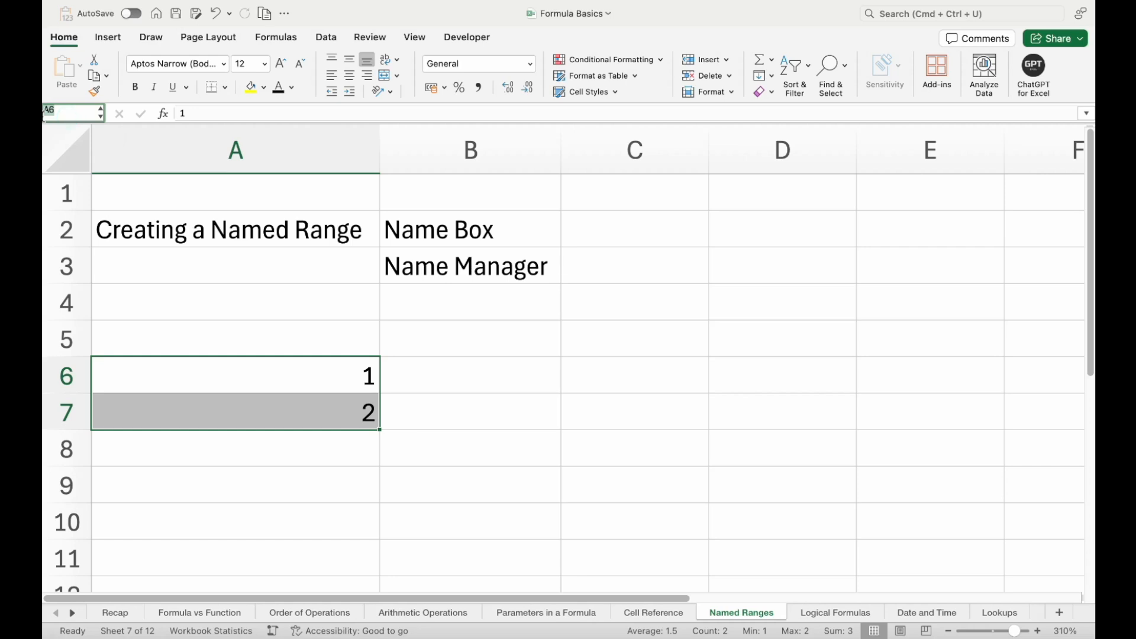
{"action": "type", "text": "Numbers"}
{"action": "key", "text": "Return"}
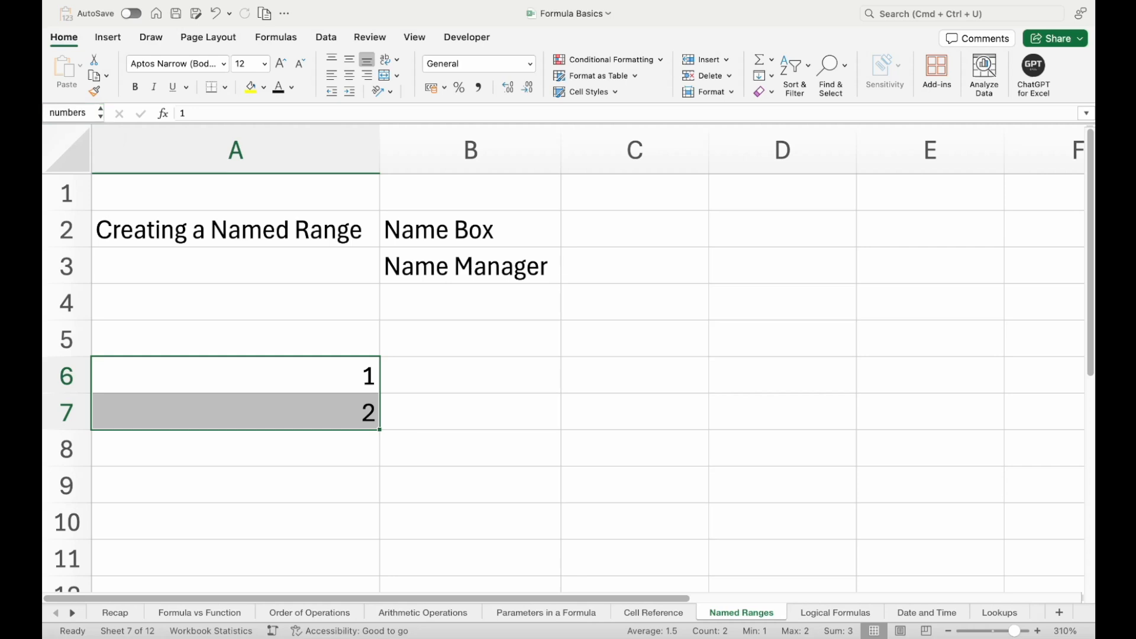
Enter the formula =SUM(numbers) in cell B6 to total the named range
{"action": "left_click", "coordinate": [483, 382]}
{"action": "type", "text": "=sum"}
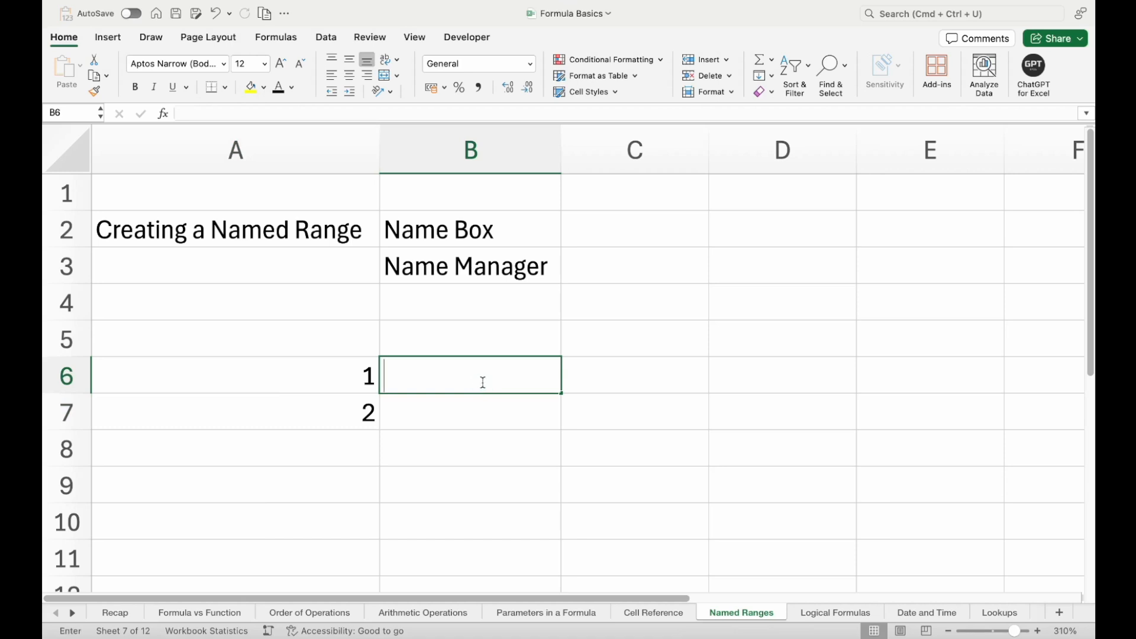
{"action": "key", "text": "Tab"}
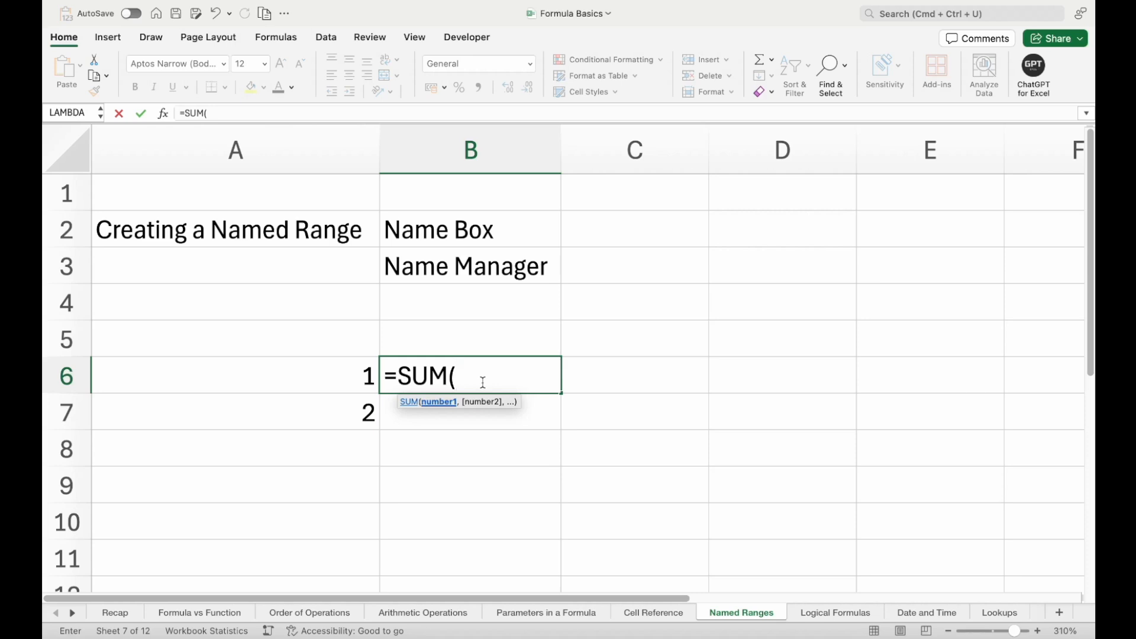
{"action": "type", "text": "nu"}
{"action": "key", "text": "Tab"}
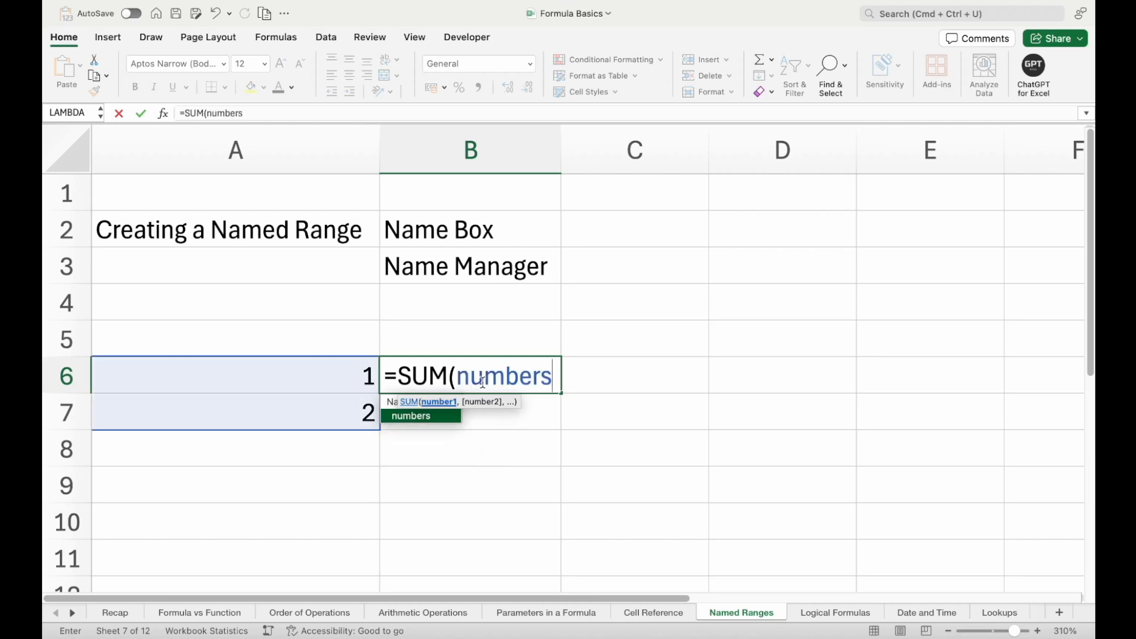
{"action": "type", "text": ")"}
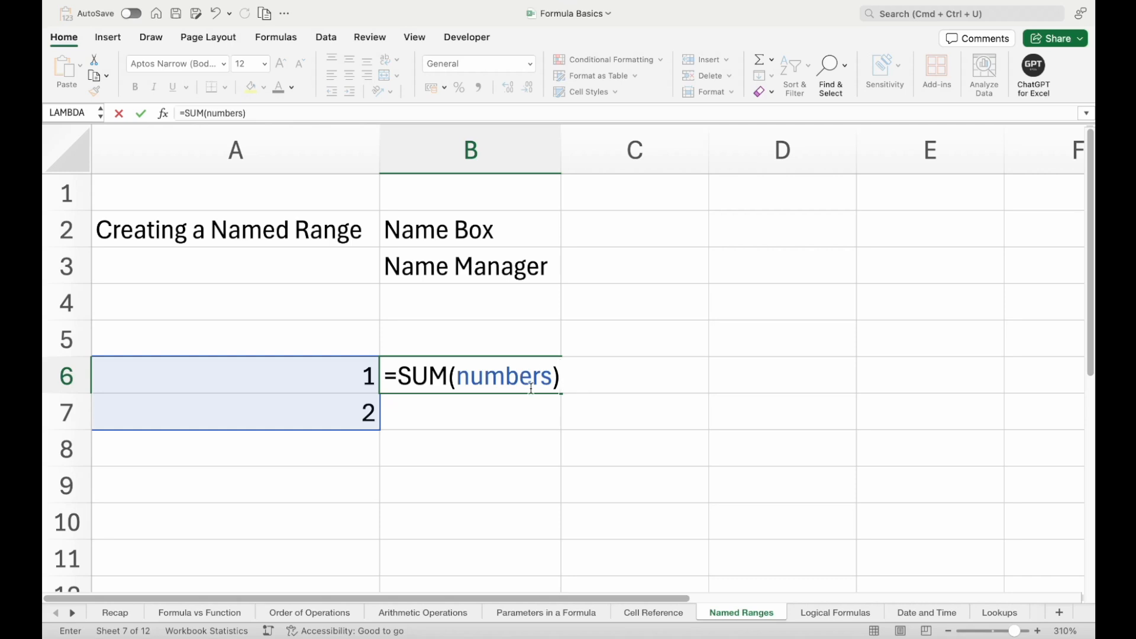
{"action": "key", "text": "Return"}
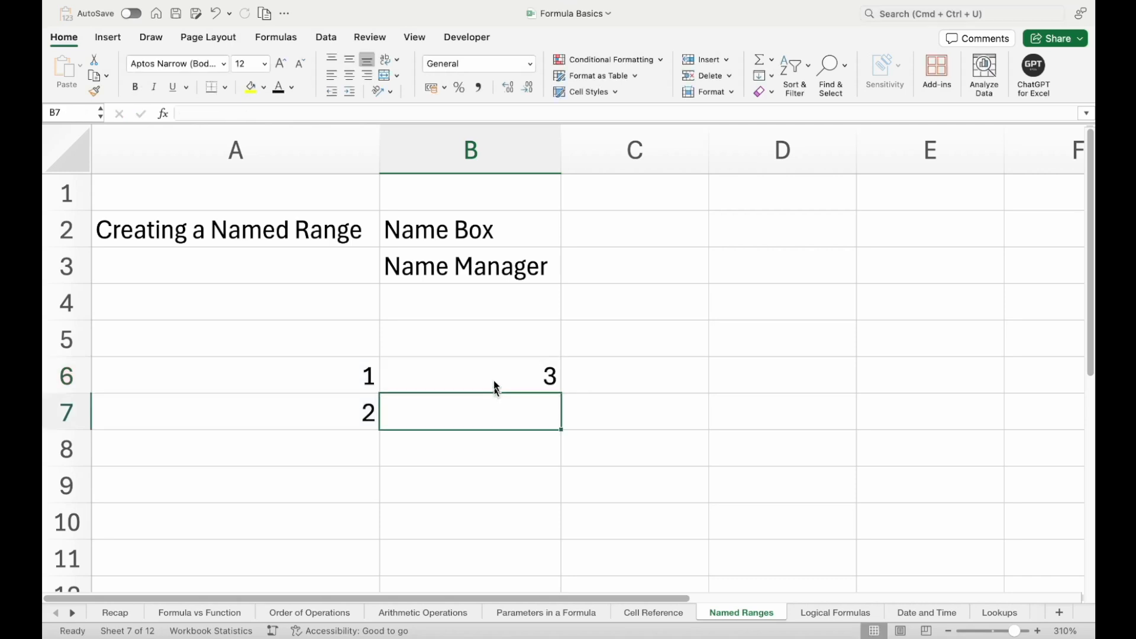
{"action": "left_click", "coordinate": [489, 371]}
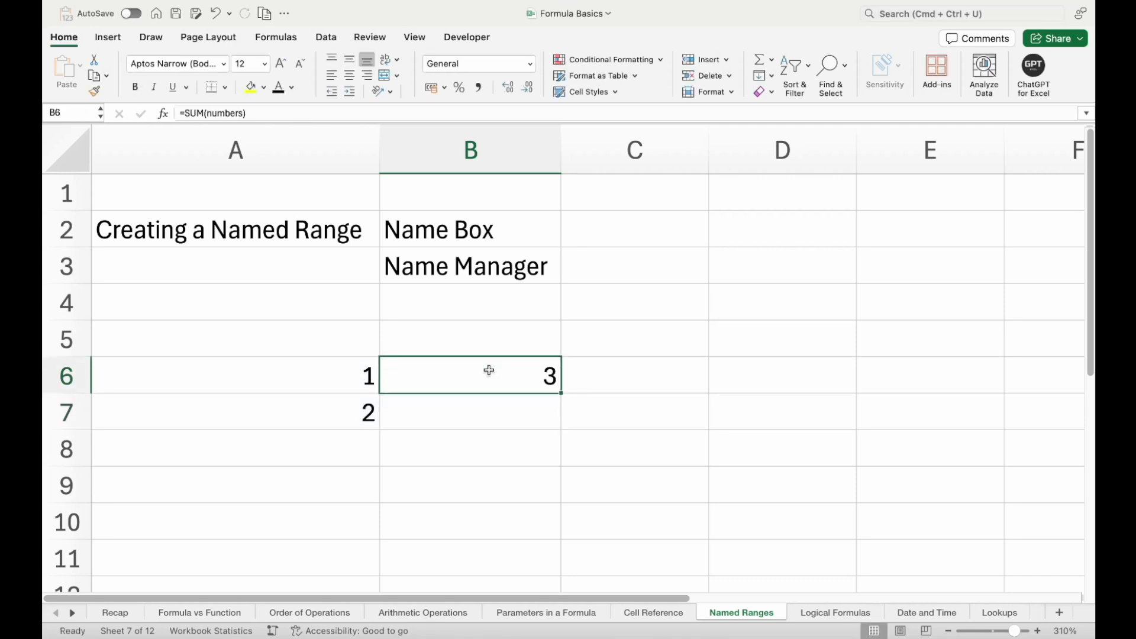
{"action": "left_click", "coordinate": [469, 229]}
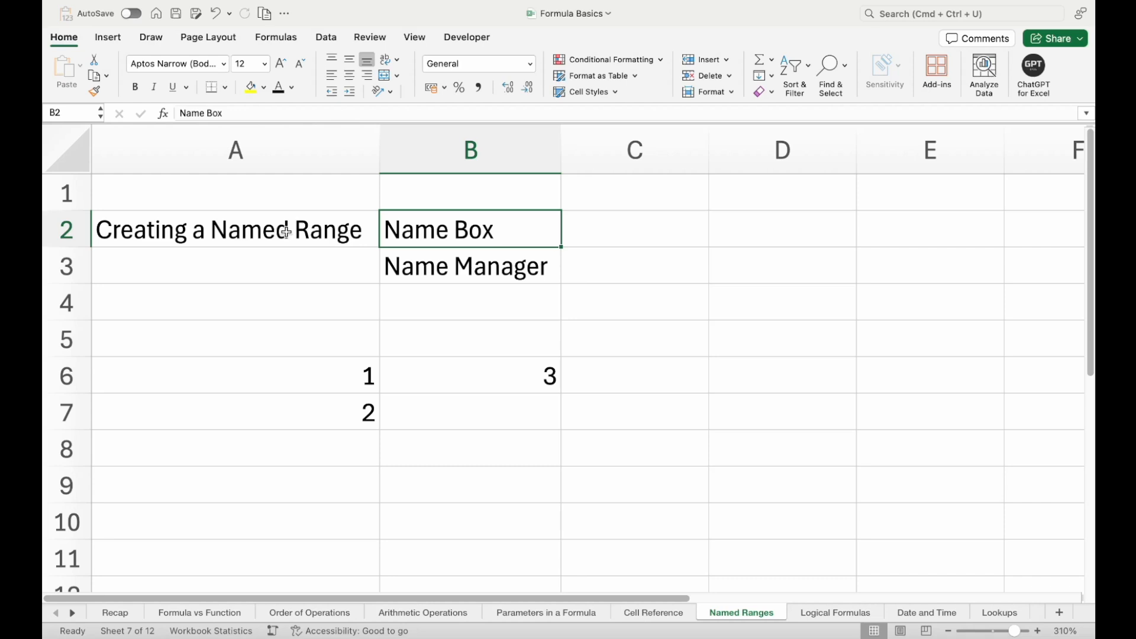
{"action": "left_click", "coordinate": [425, 270]}
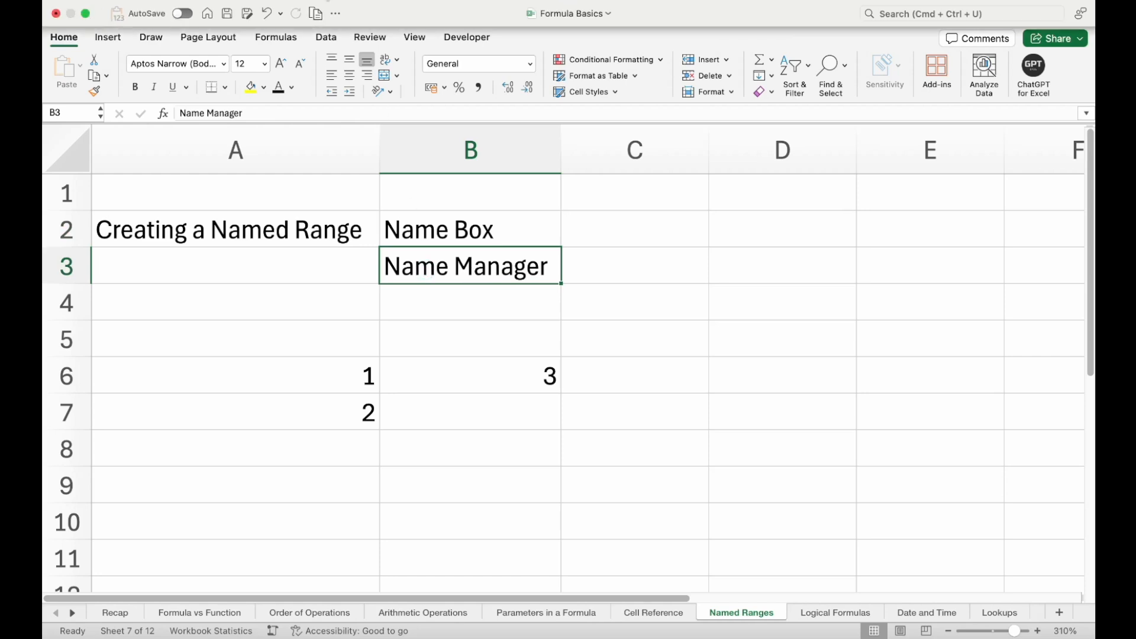
Examine the references of the numbers and Table1 entries in the Name Manager, and close it without changes
{"action": "left_click", "coordinate": [283, 40]}
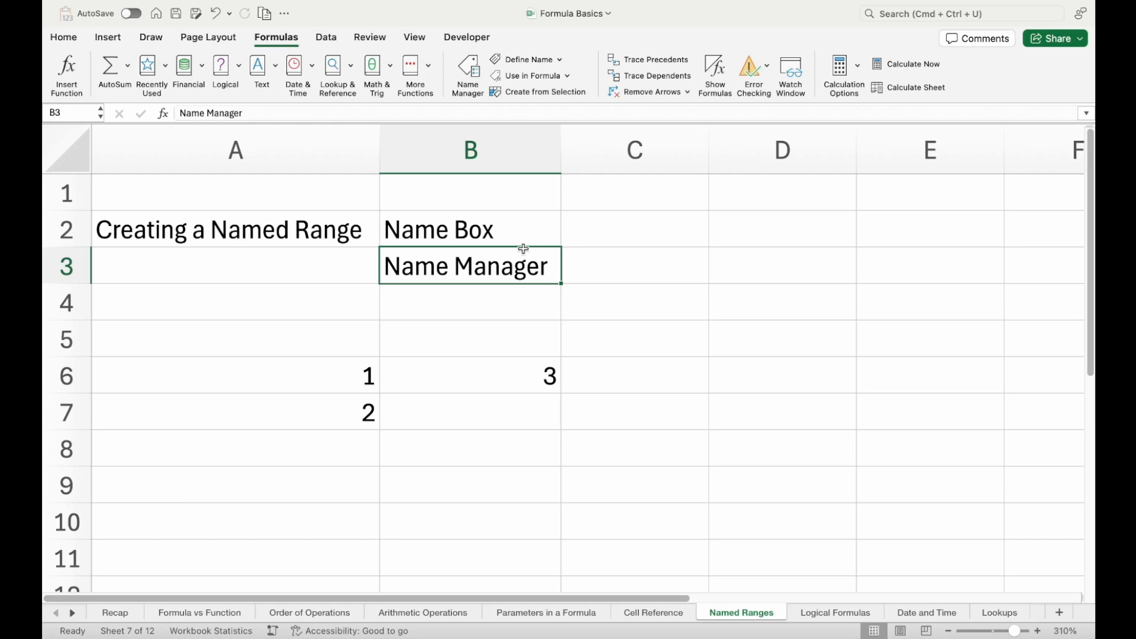
{"action": "left_click", "coordinate": [469, 75]}
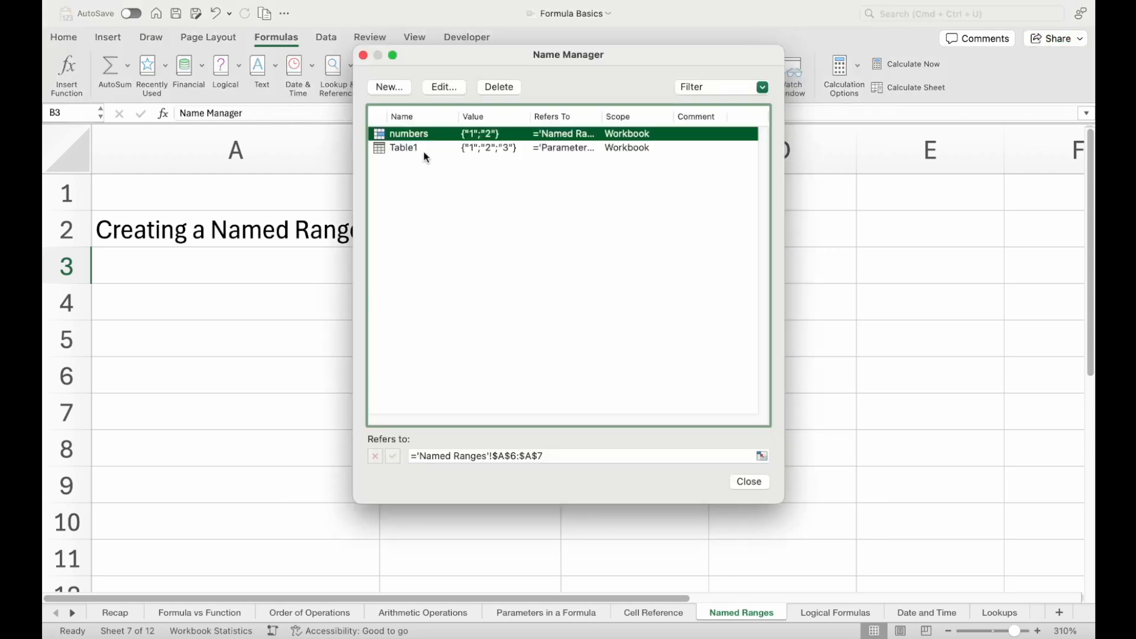
{"action": "left_click", "coordinate": [422, 148]}
{"action": "left_click", "coordinate": [424, 136]}
{"action": "left_click", "coordinate": [585, 461]}
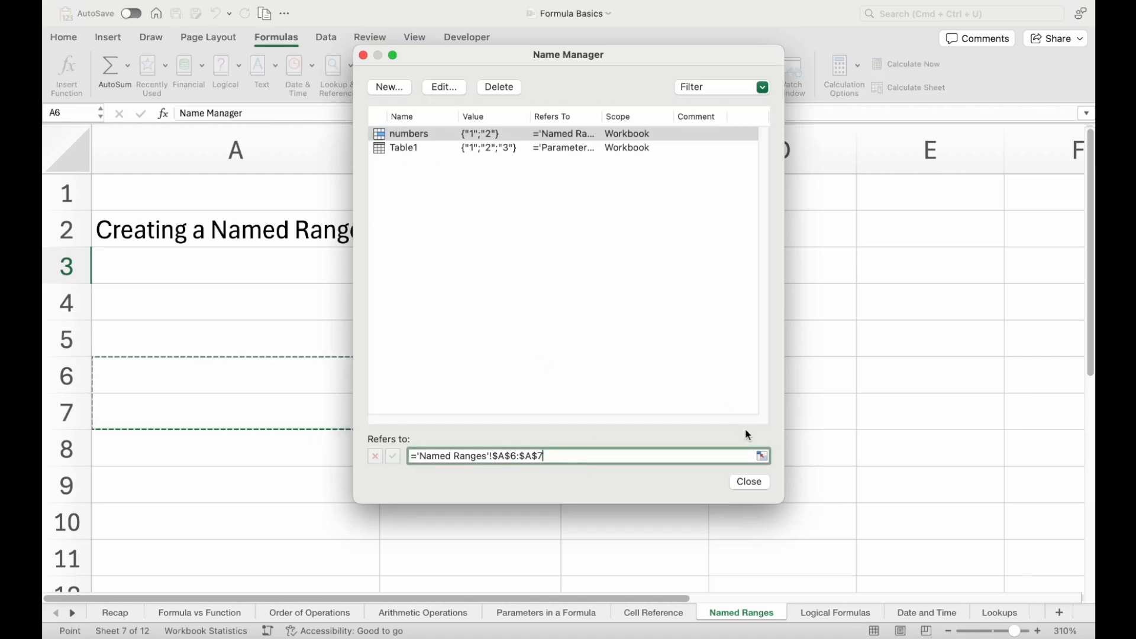
{"action": "left_click", "coordinate": [602, 274]}
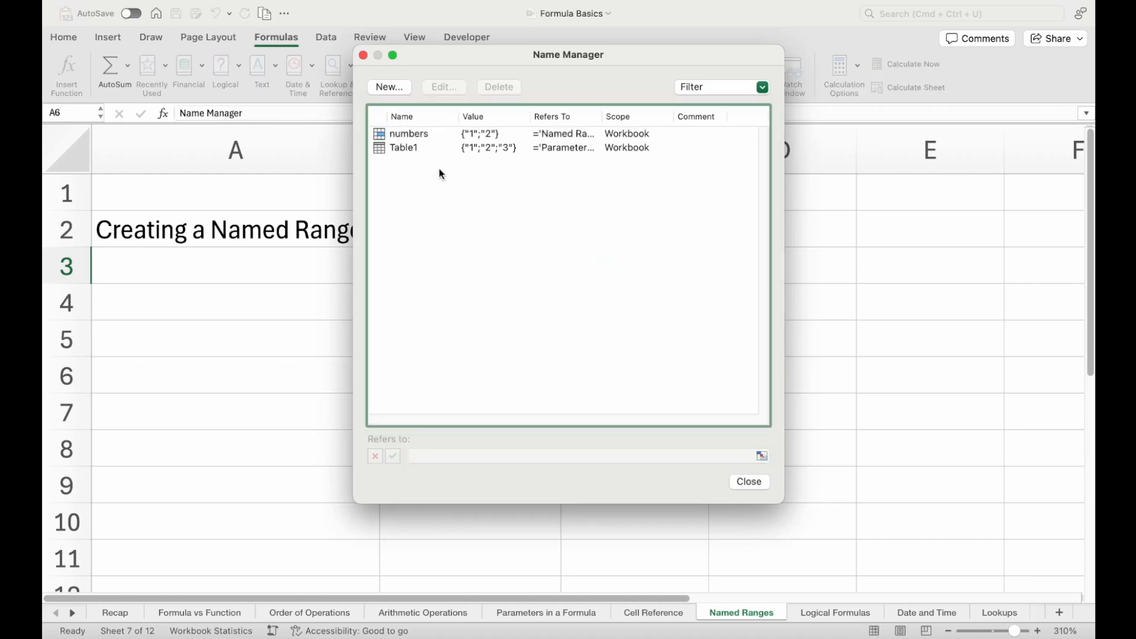
{"action": "left_click", "coordinate": [409, 147]}
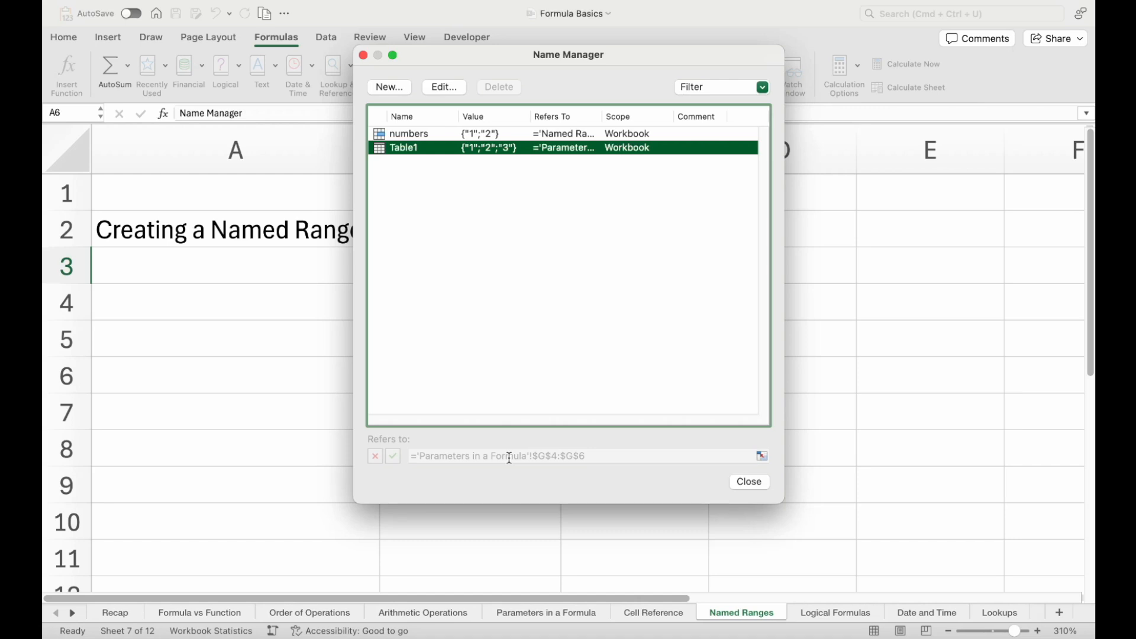
{"action": "left_click", "coordinate": [411, 135]}
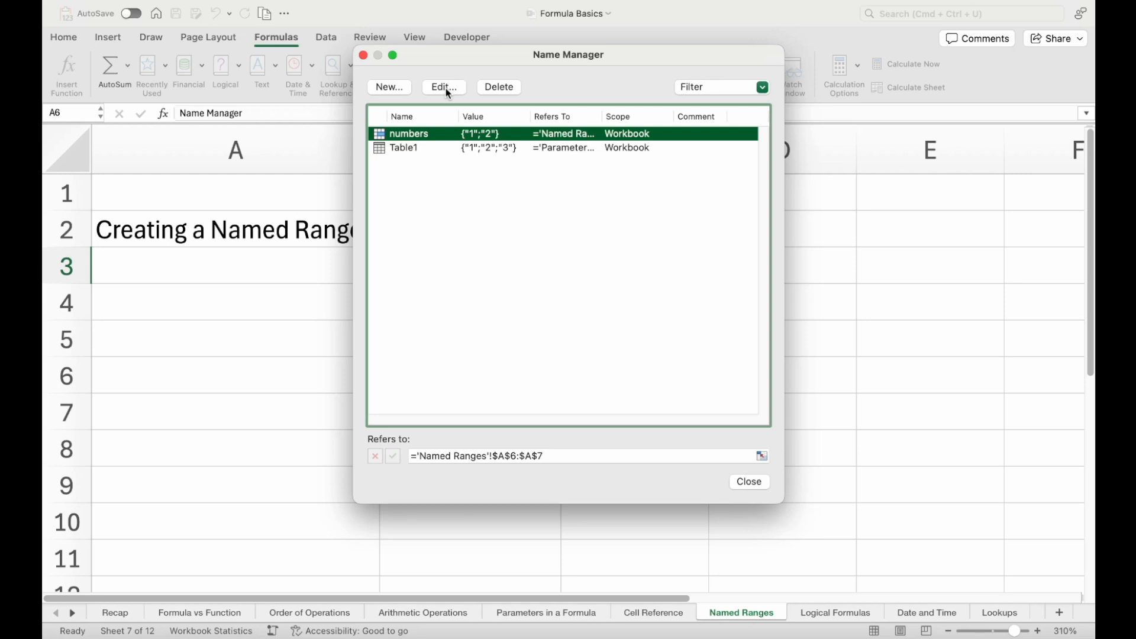
{"action": "left_click", "coordinate": [736, 479]}
Replace the formula in cell B6 with =numbers to return the whole named range
{"action": "left_click", "coordinate": [503, 372]}
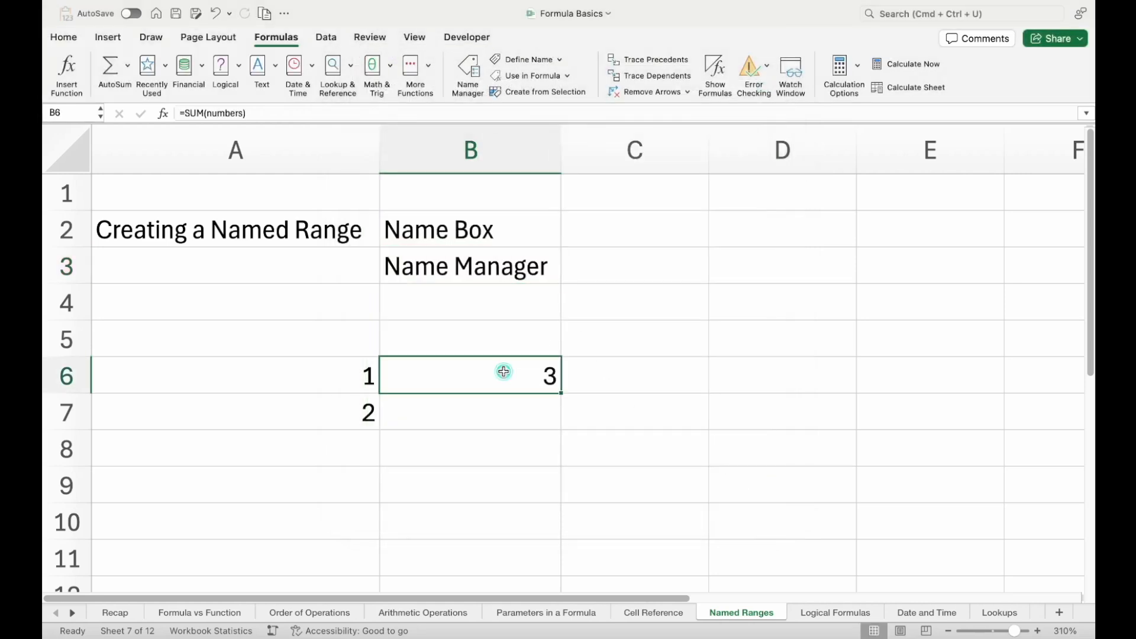
{"action": "type", "text": "=n"}
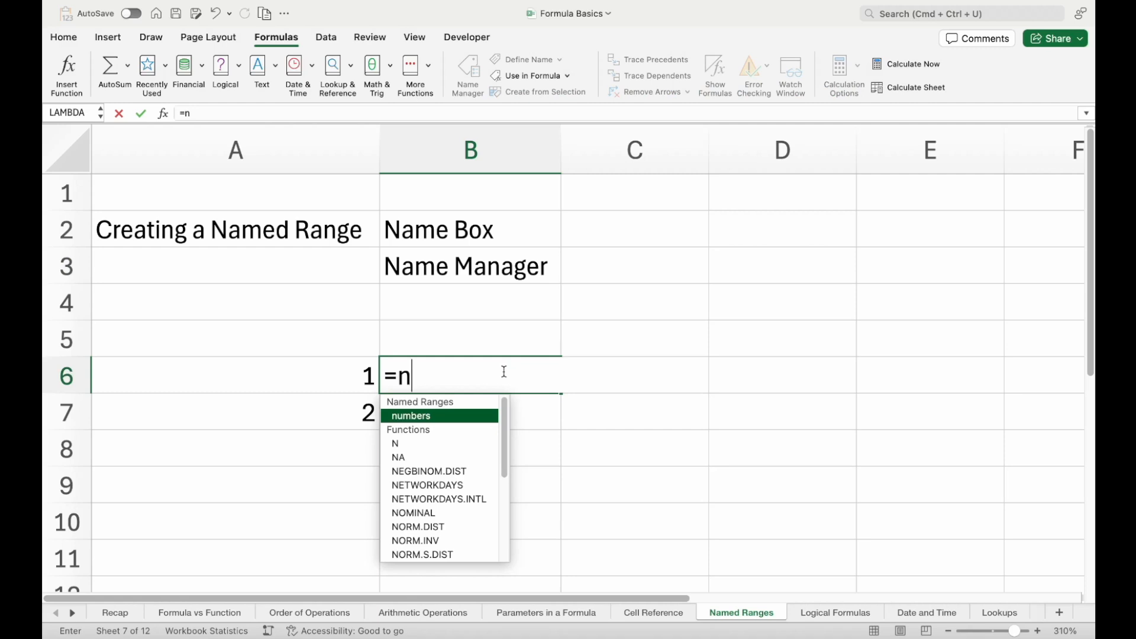
{"action": "type", "text": "umbers"}
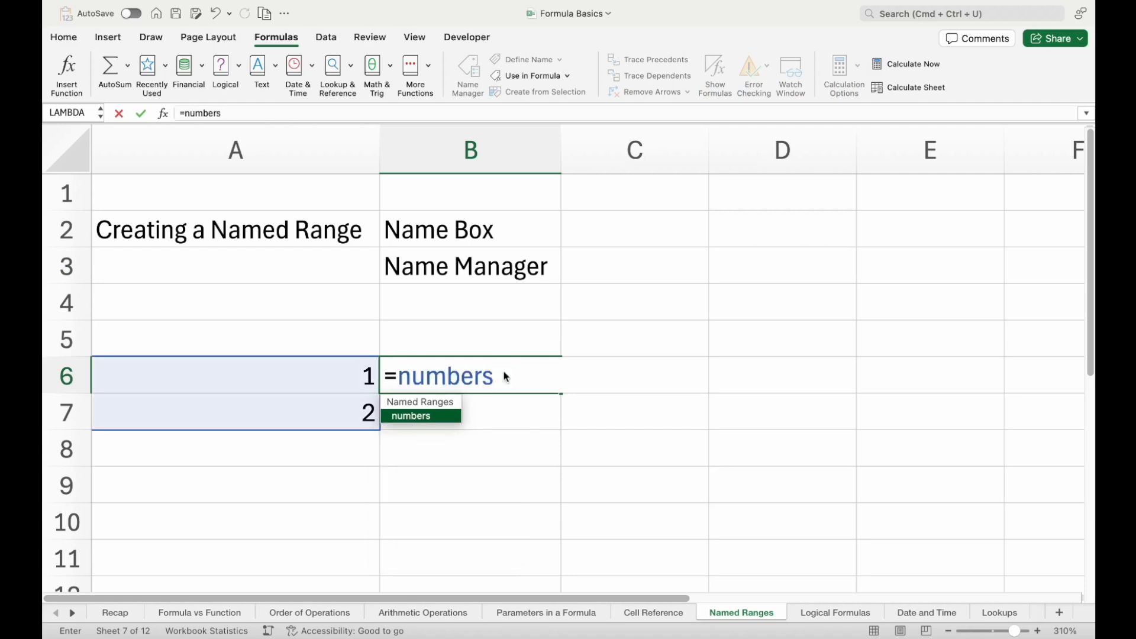
{"action": "key", "text": "Return"}
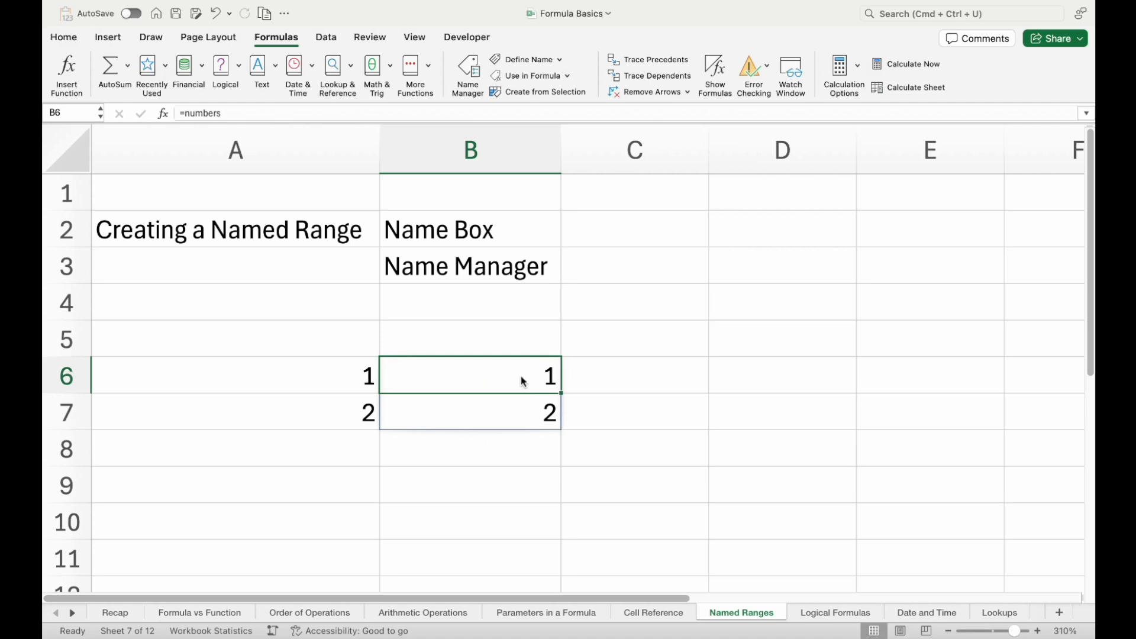
{"action": "left_click", "coordinate": [518, 412]}
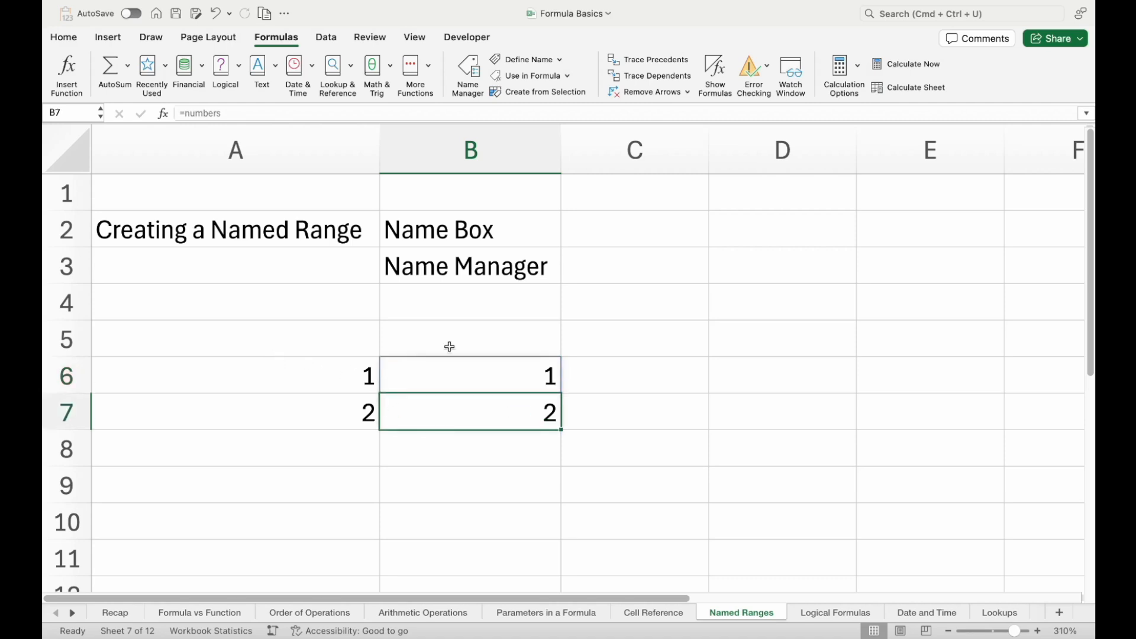
{"action": "key", "text": "Return"}
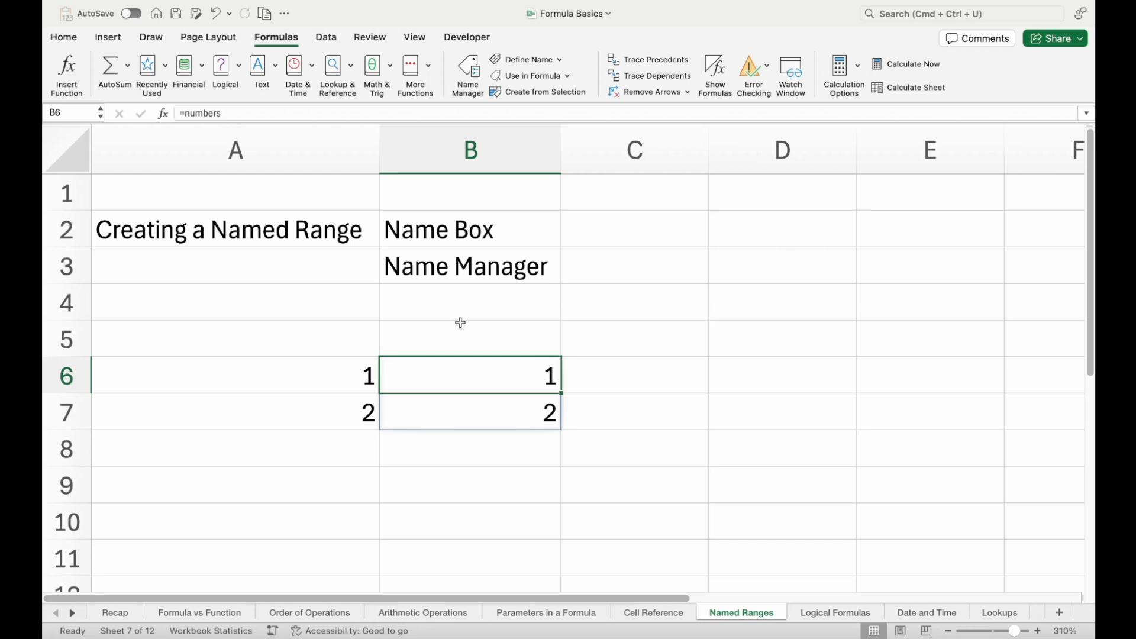
Start a new defined name called "text" from the Name Manager, moving the dialogs clear of the worksheet data
{"action": "left_click", "coordinate": [612, 311]}
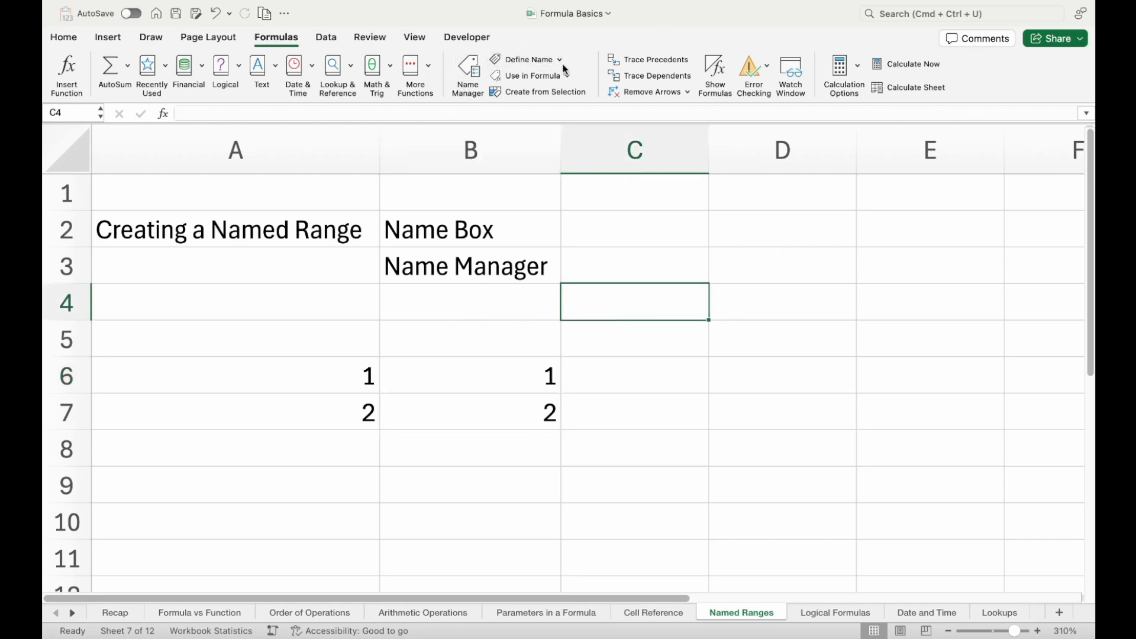
{"action": "left_click", "coordinate": [468, 68]}
{"action": "left_click_drag", "start_coordinate": [578, 48], "coordinate": [558, 187]}
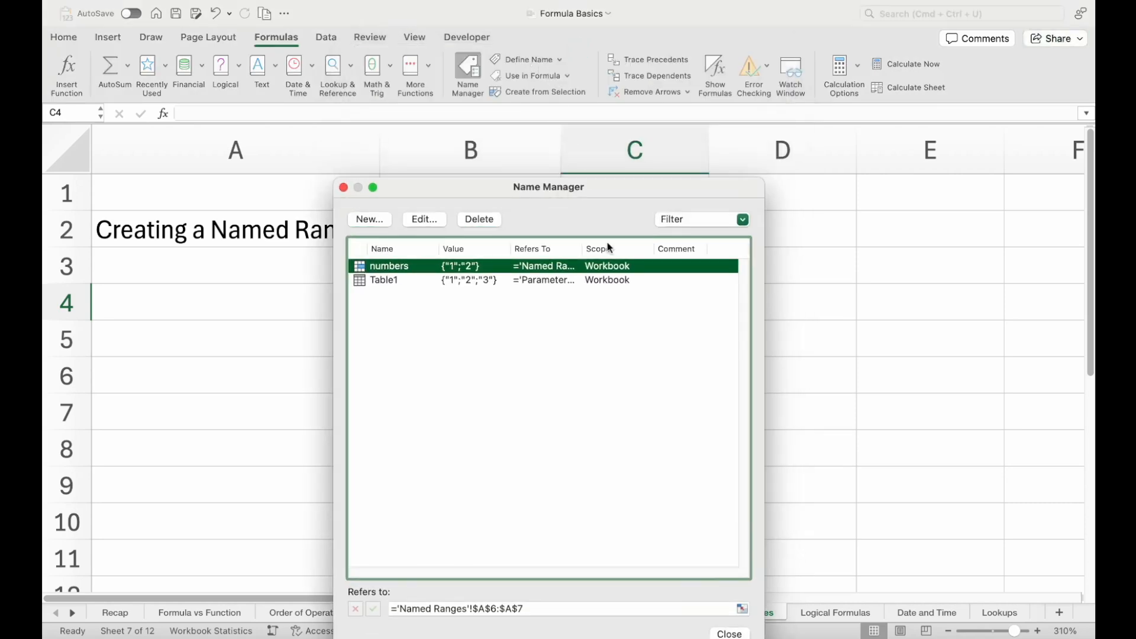
{"action": "left_click_drag", "start_coordinate": [495, 195], "coordinate": [639, 133]}
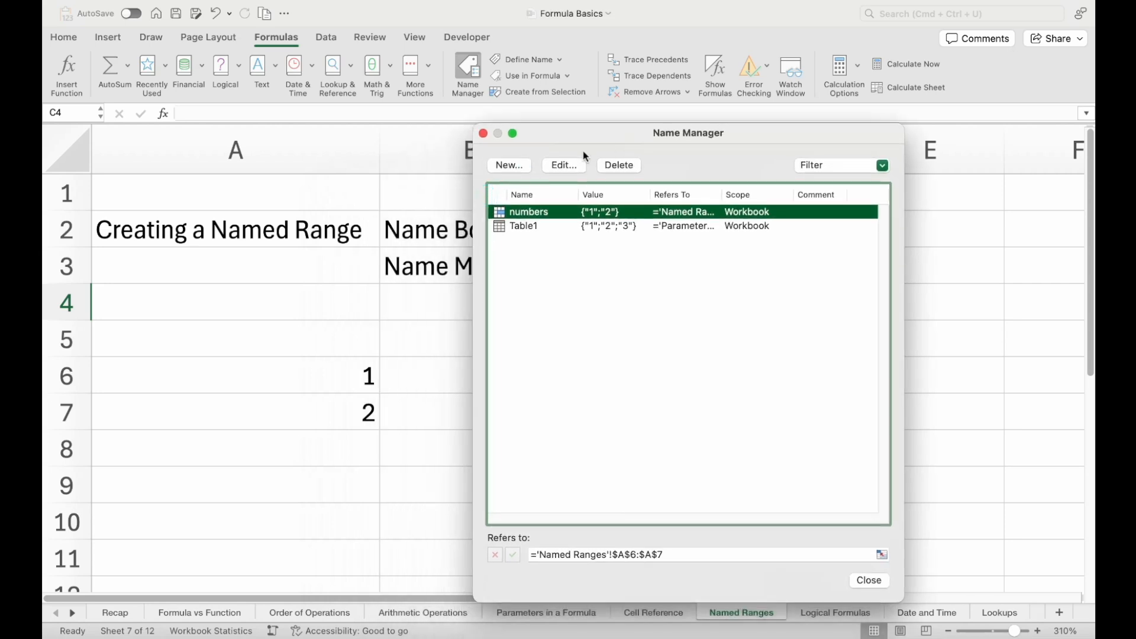
{"action": "left_click", "coordinate": [519, 163]}
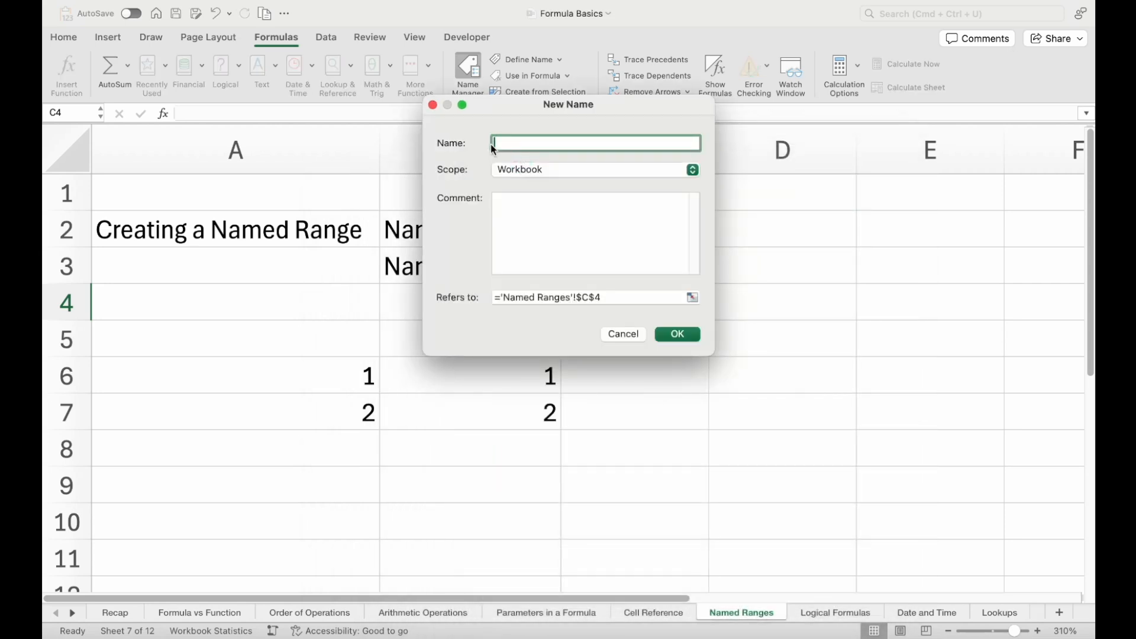
{"action": "type", "text": "text"}
{"action": "left_click_drag", "start_coordinate": [630, 105], "coordinate": [735, 101]}
{"action": "left_click", "coordinate": [825, 295]}
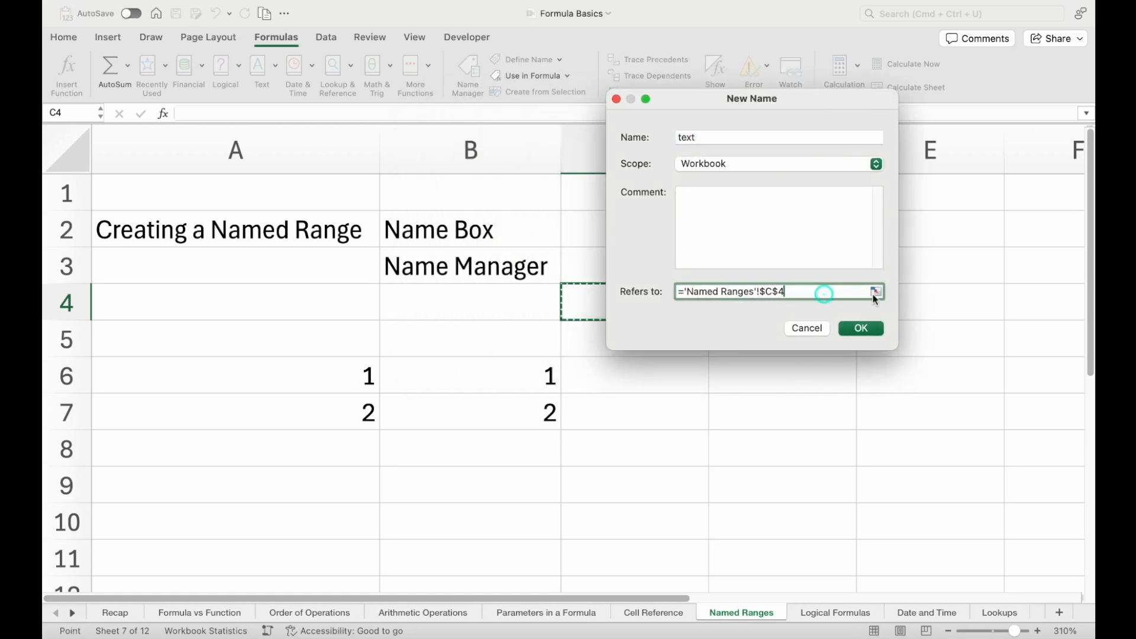
{"action": "left_click", "coordinate": [874, 293]}
{"action": "type", "text": "+"}
{"action": "left_click", "coordinate": [282, 229]}
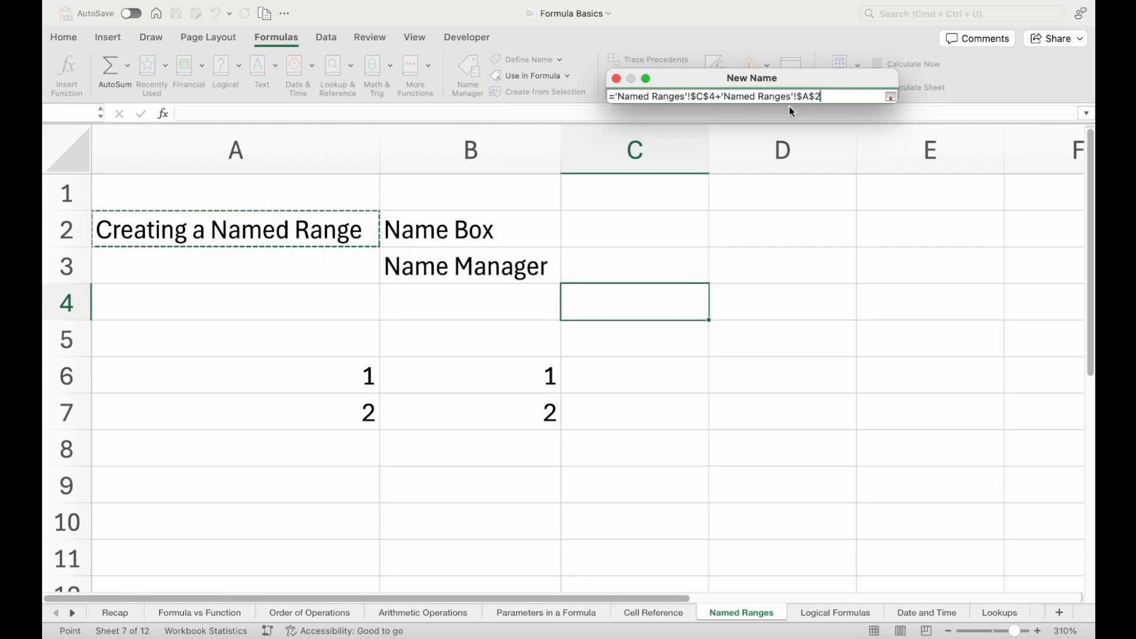
{"action": "left_click", "coordinate": [890, 97]}
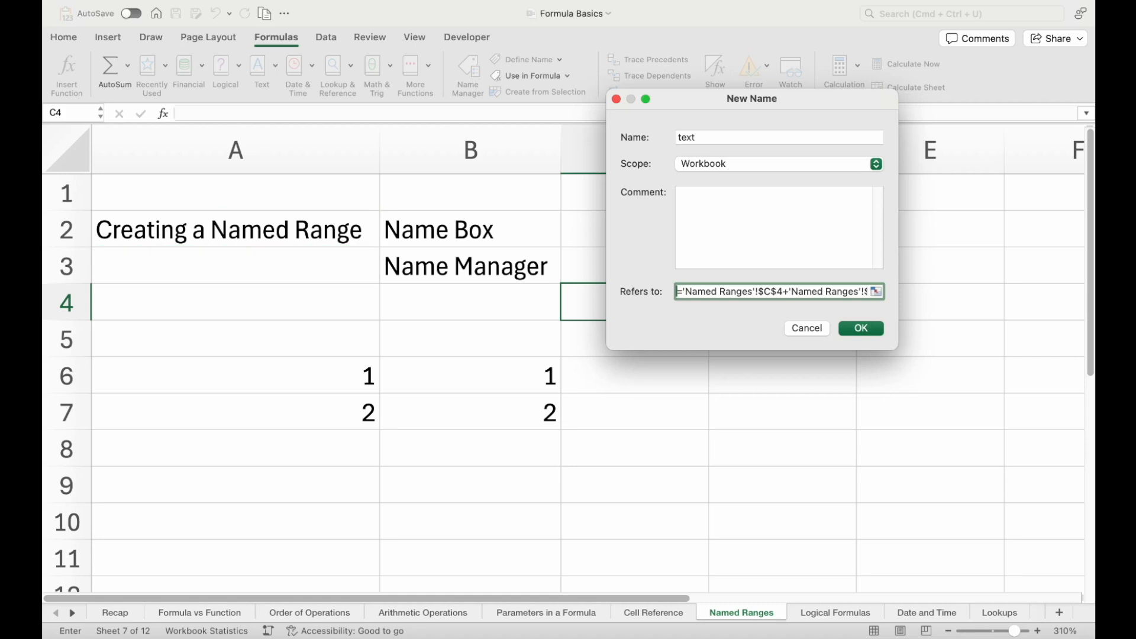
Make the new name "text" refer to cells B3:B11 of the Parameters in a Formula sheet, save it and close the Name Manager
{"action": "key", "text": "super+a"}
{"action": "key", "text": "BackSpace"}
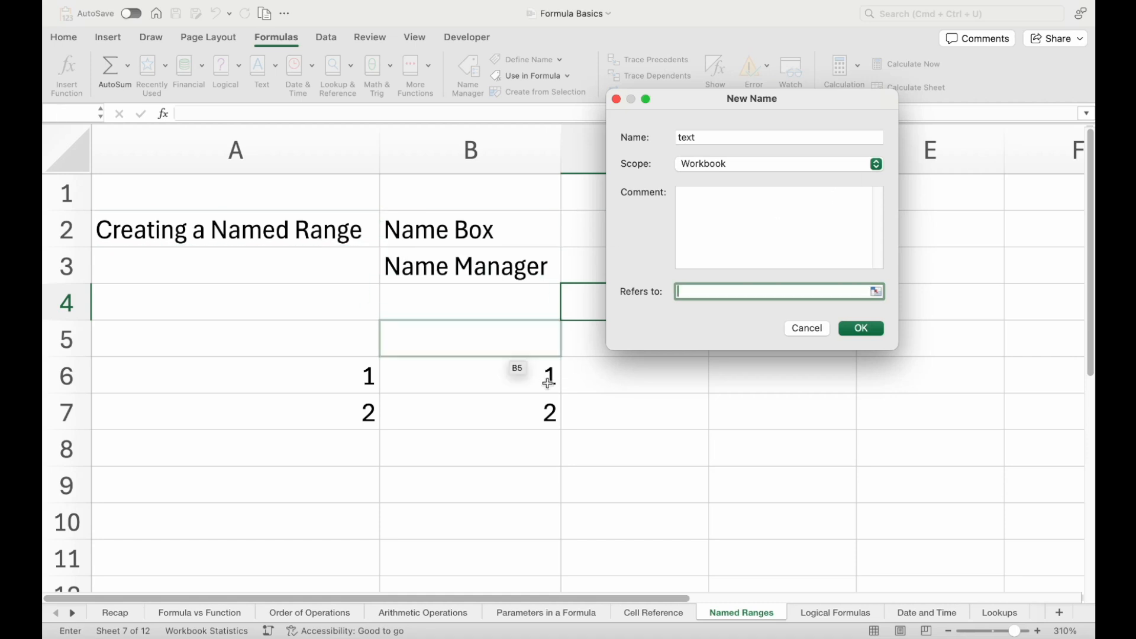
{"action": "left_click", "coordinate": [589, 619]}
{"action": "left_click_drag", "start_coordinate": [275, 230], "coordinate": [267, 450]}
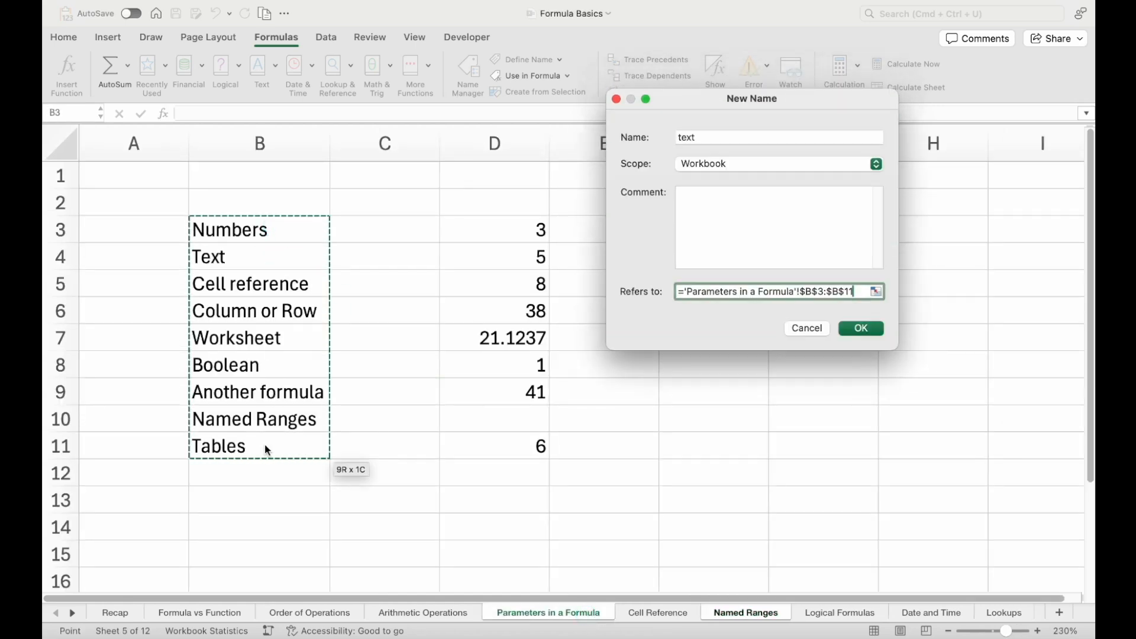
{"action": "left_click", "coordinate": [872, 328]}
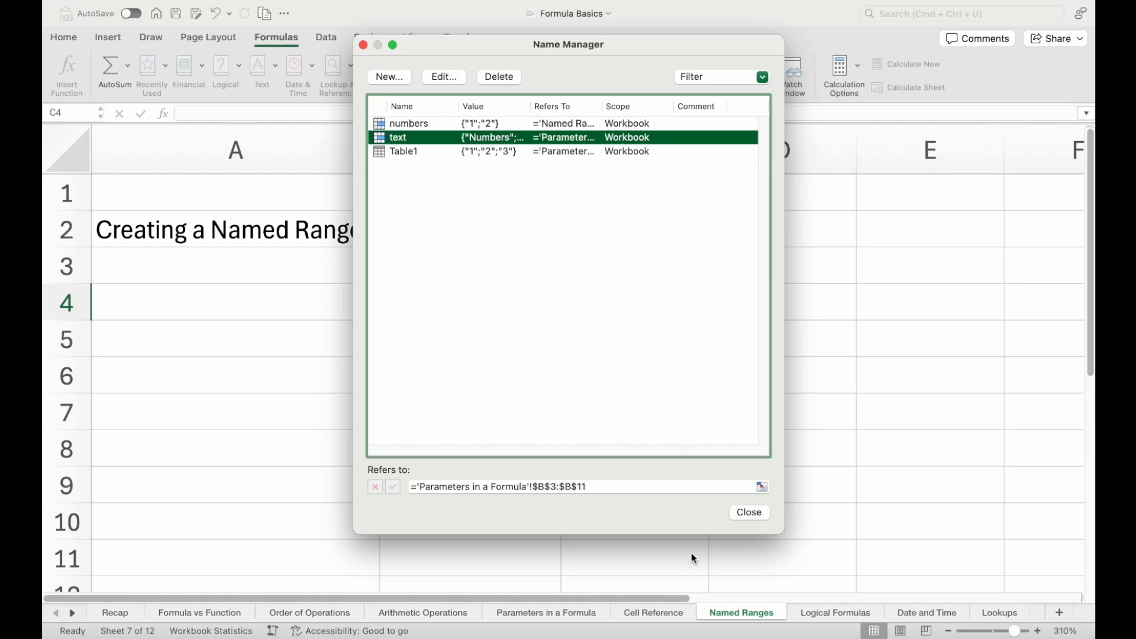
{"action": "left_click", "coordinate": [749, 512]}
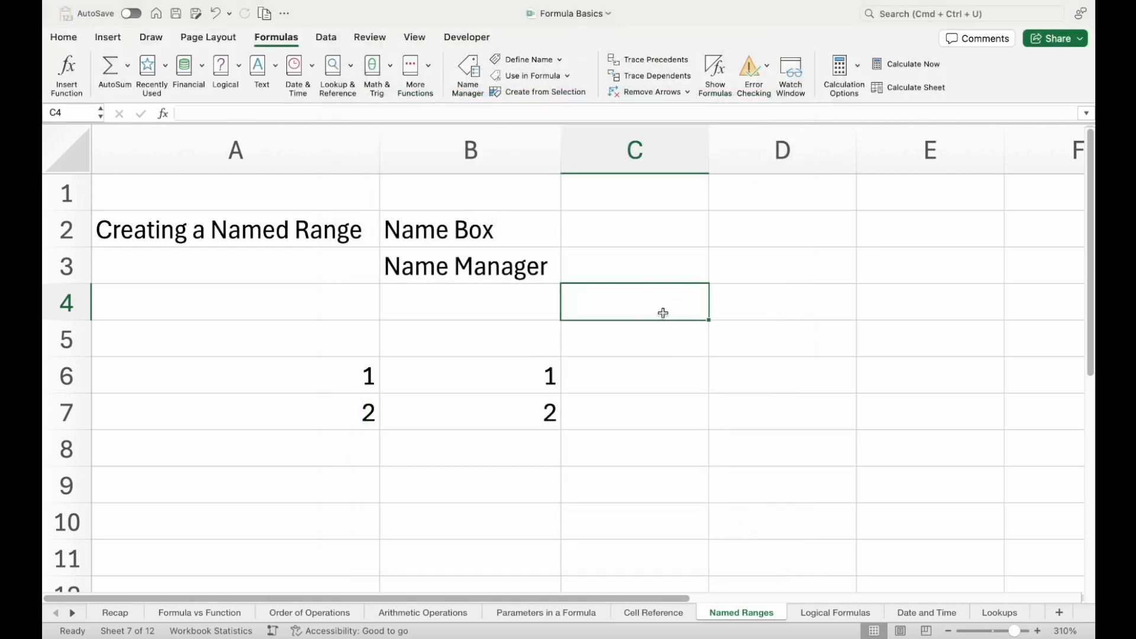
Add list data validation with the source =text to cell C4, and view its drop-down choices without picking one
{"action": "left_click", "coordinate": [326, 37]}
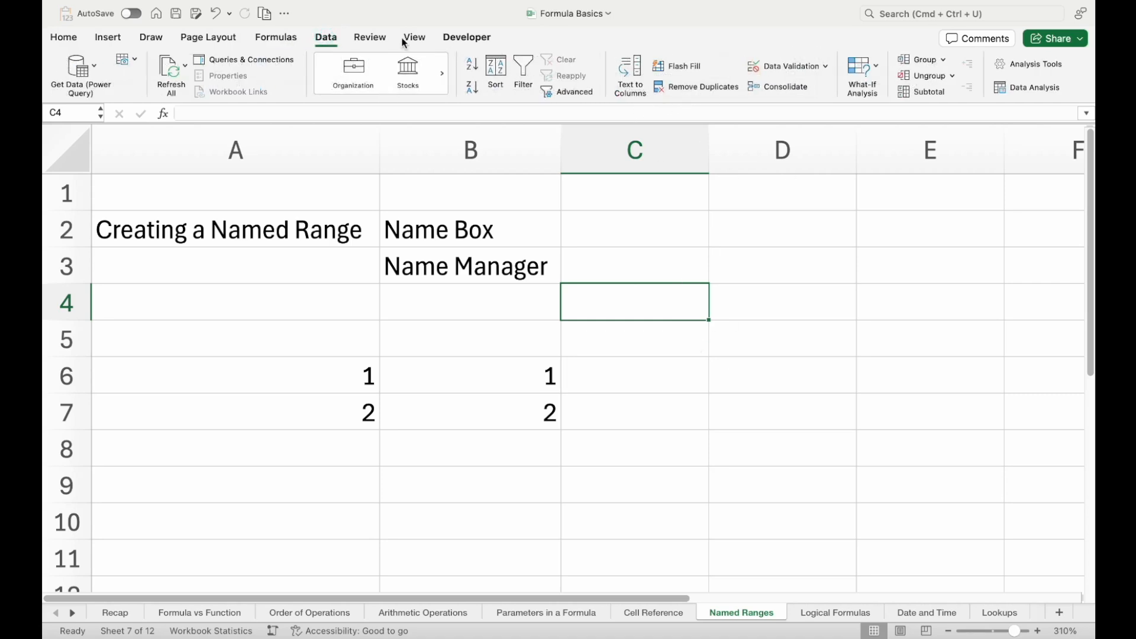
{"action": "left_click", "coordinate": [825, 65]}
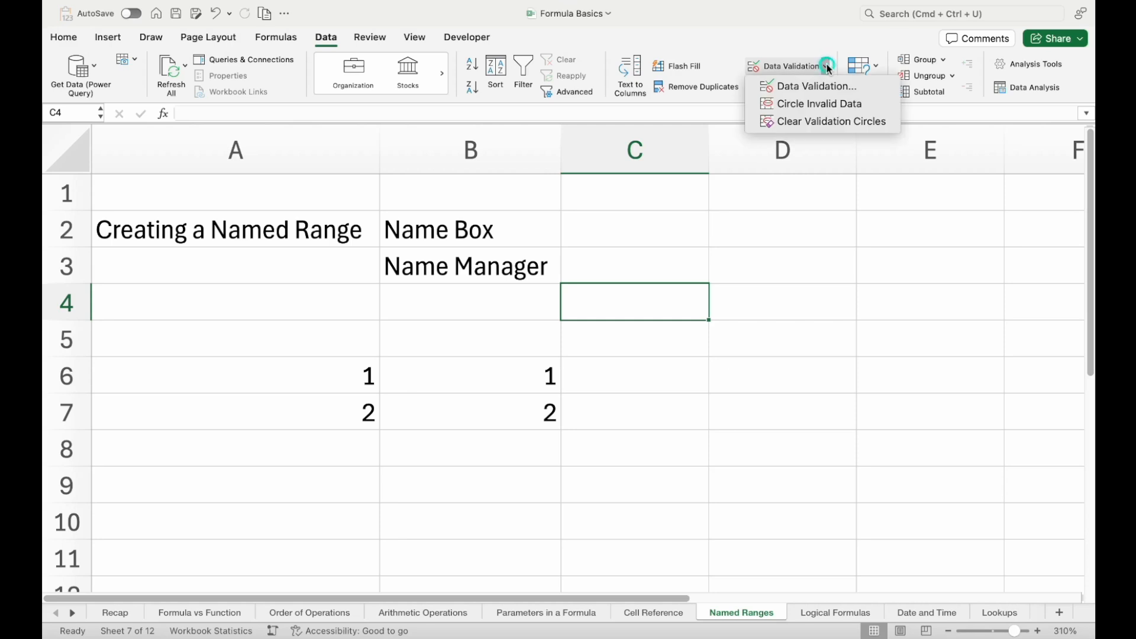
{"action": "left_click", "coordinate": [829, 87]}
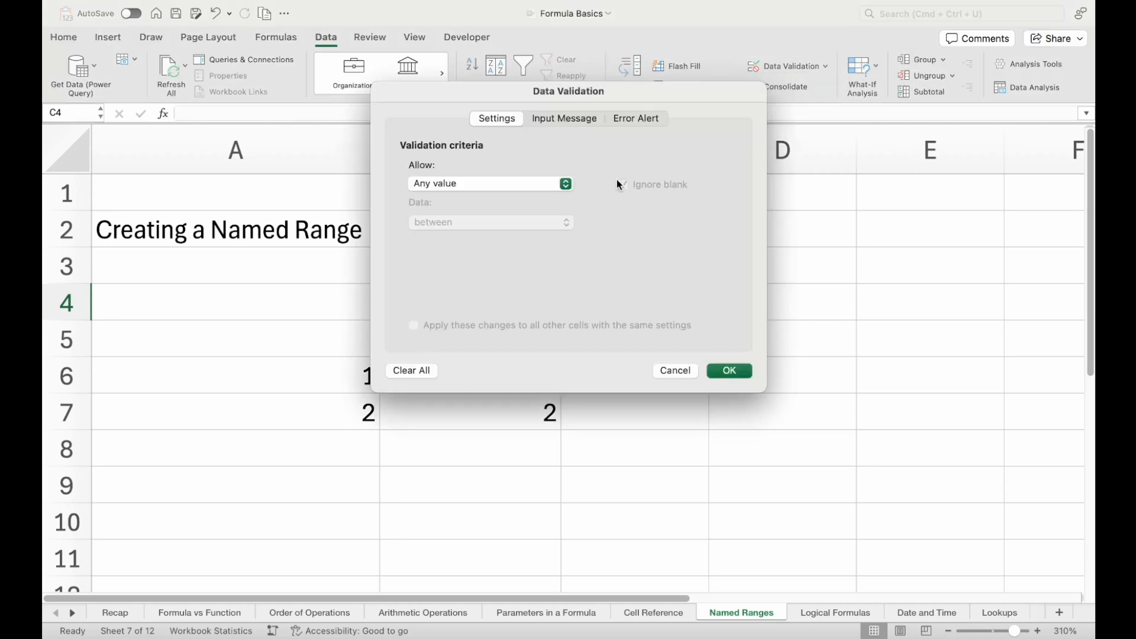
{"action": "left_click", "coordinate": [545, 189]}
{"action": "left_click", "coordinate": [452, 232]}
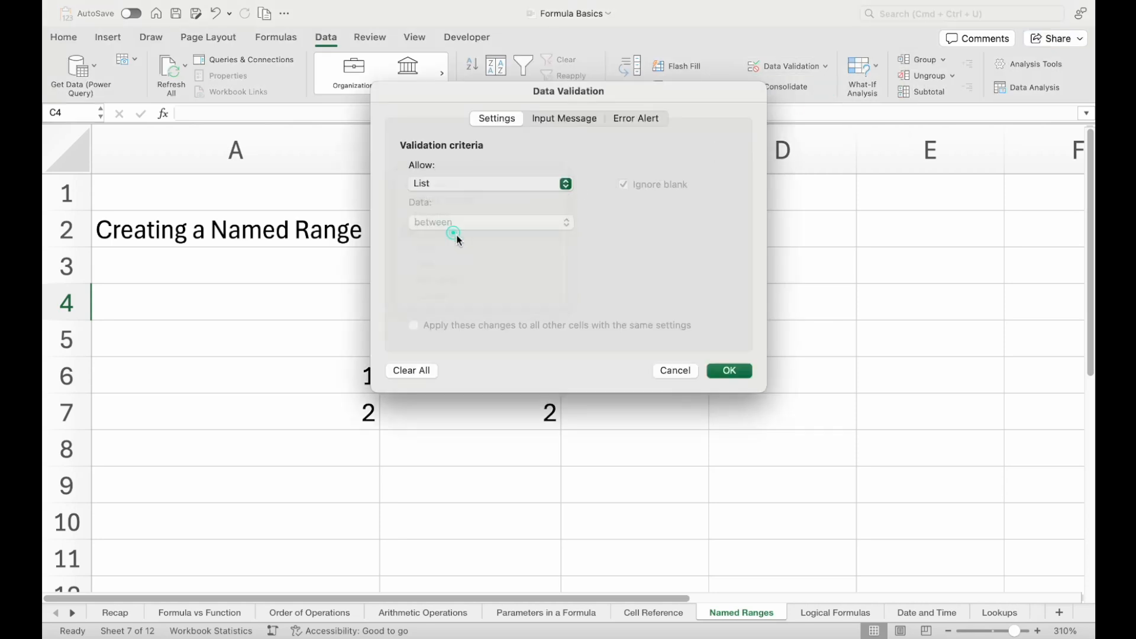
{"action": "left_click", "coordinate": [477, 258]}
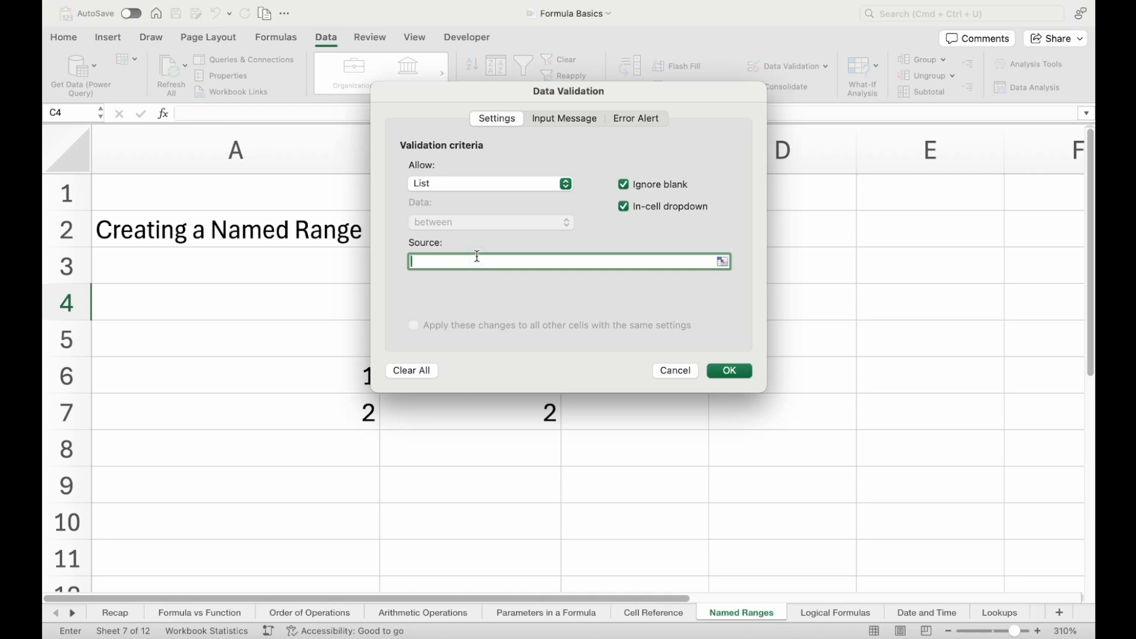
{"action": "type", "text": "=text"}
{"action": "key", "text": "Return"}
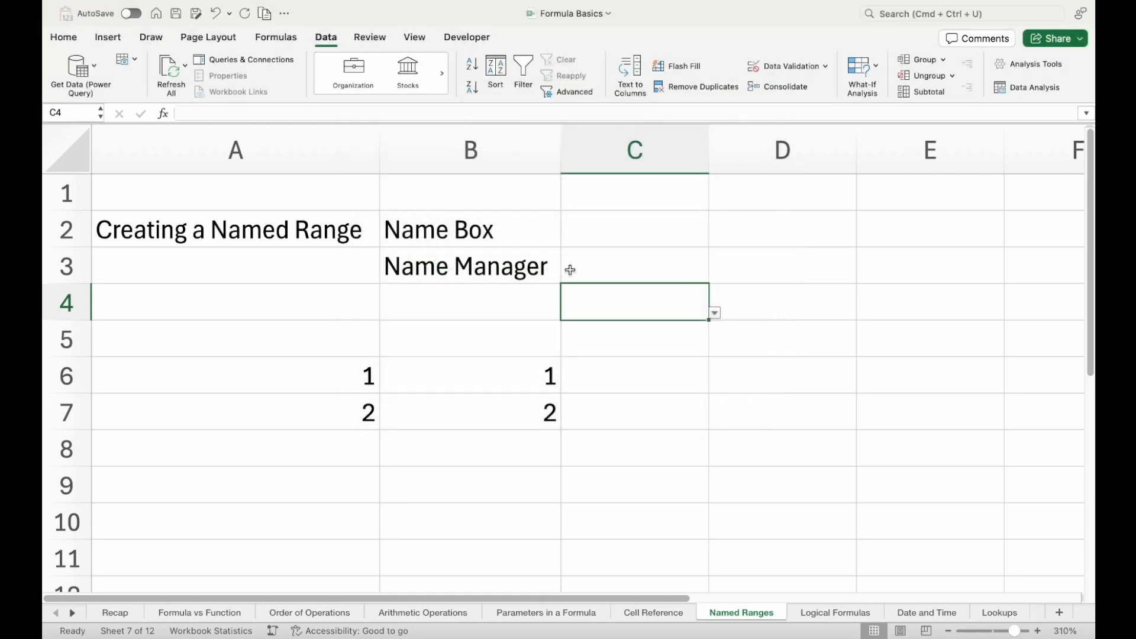
{"action": "left_click", "coordinate": [715, 313]}
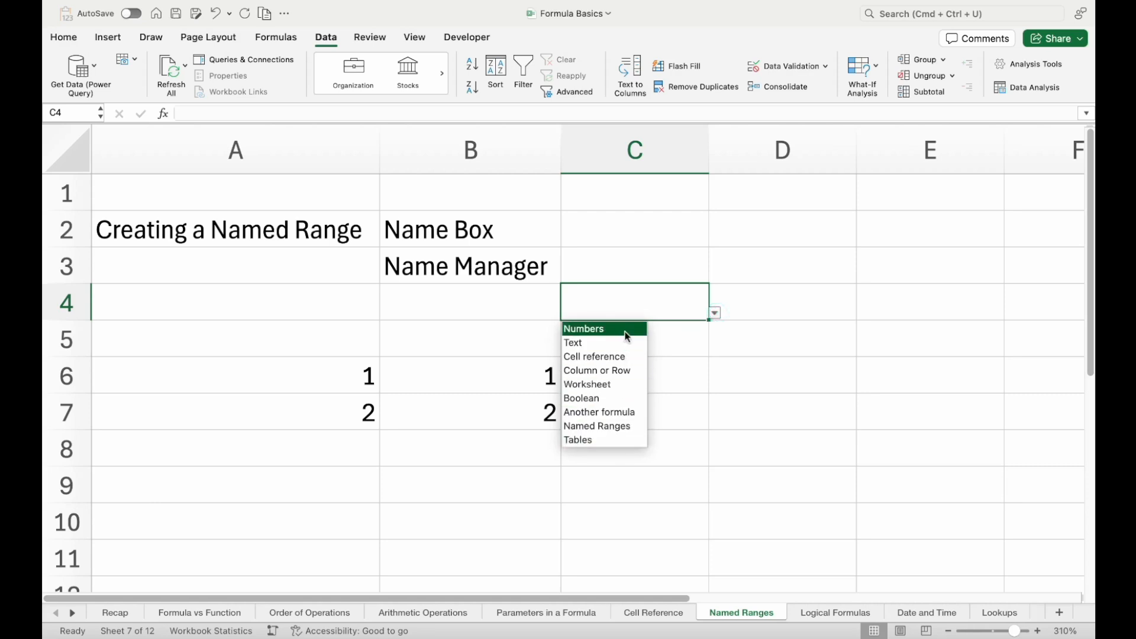
{"action": "left_click", "coordinate": [497, 362]}
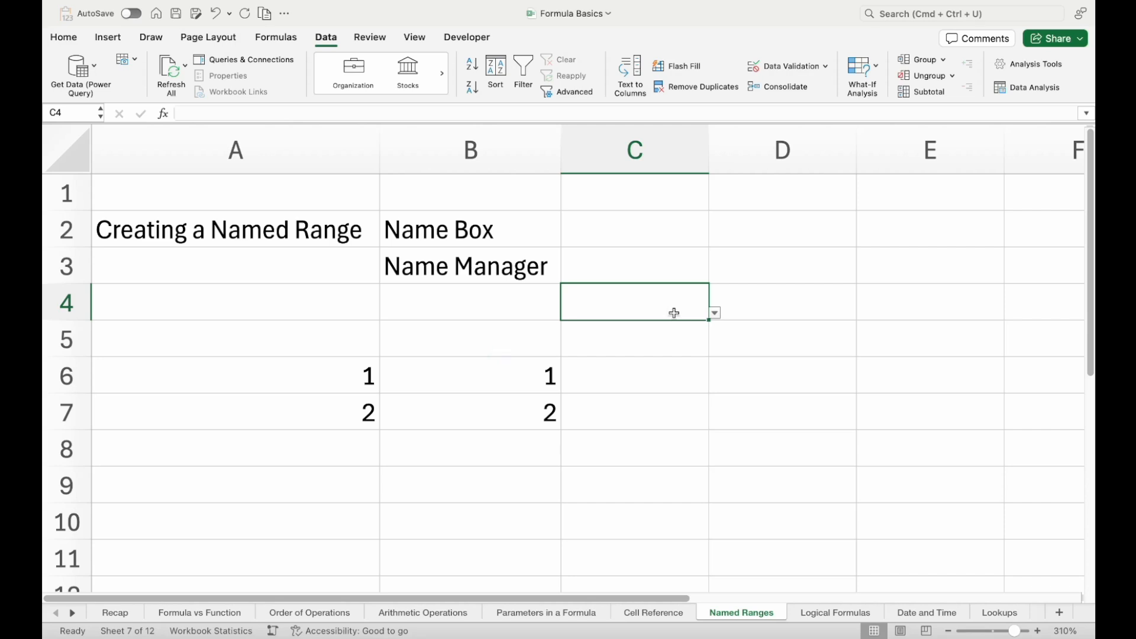
Enter "test" in cell B12 of the Parameters in a Formula sheet, directly below the Tables entry
{"action": "left_click", "coordinate": [463, 613]}
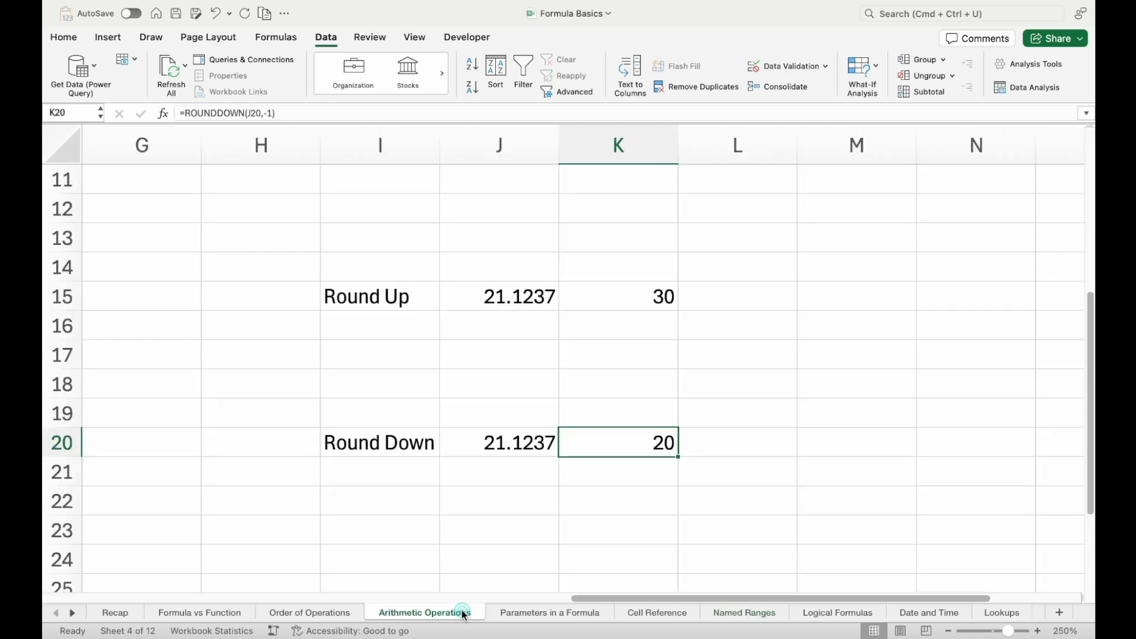
{"action": "left_click", "coordinate": [504, 611]}
{"action": "left_click", "coordinate": [281, 479]}
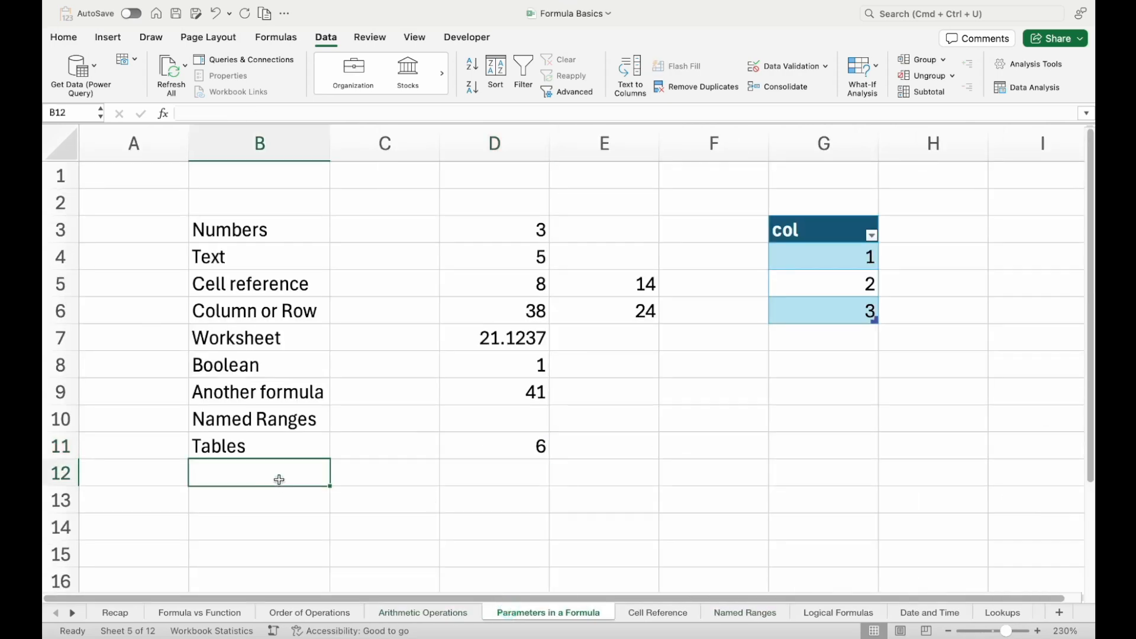
{"action": "type", "text": "test"}
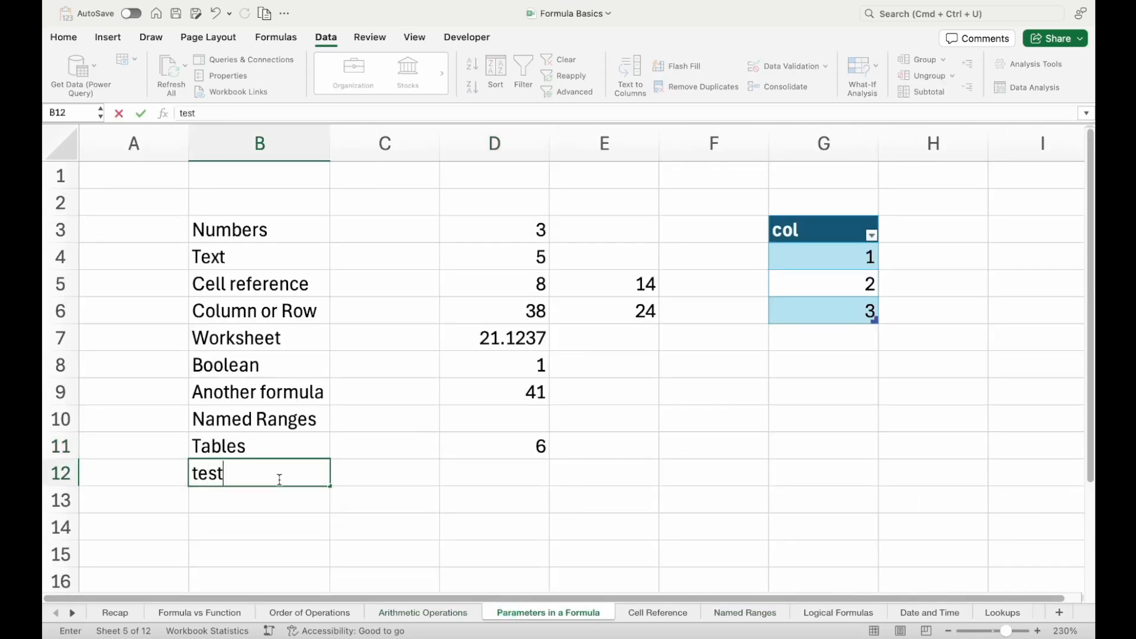
{"action": "key", "text": "Return"}
Extend the named range "text" to ='Parameters in a Formula'!$B$3:$B$12 in the Name Manager and close it
{"action": "left_click", "coordinate": [290, 40]}
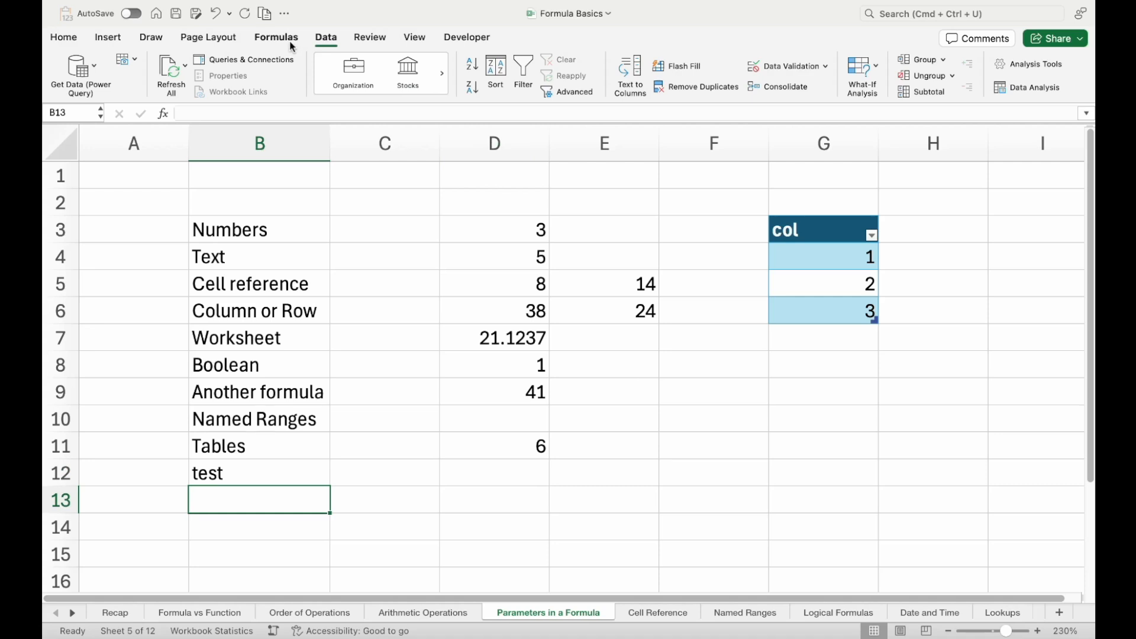
{"action": "left_click", "coordinate": [468, 74]}
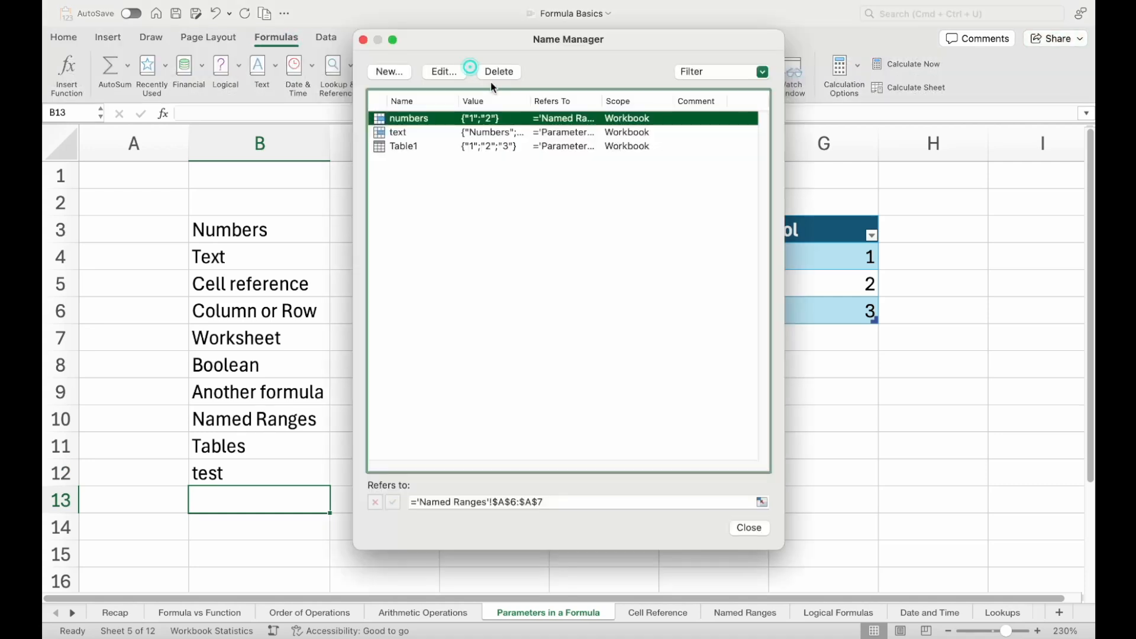
{"action": "left_click", "coordinate": [424, 132]}
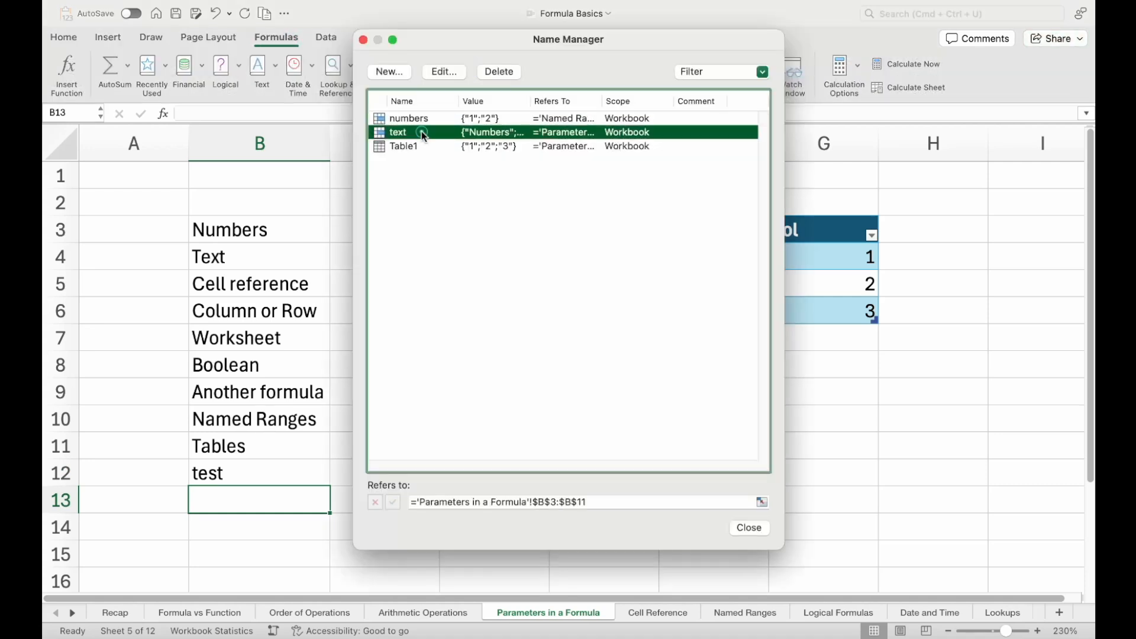
{"action": "left_click", "coordinate": [442, 72]}
{"action": "left_click", "coordinate": [671, 294]}
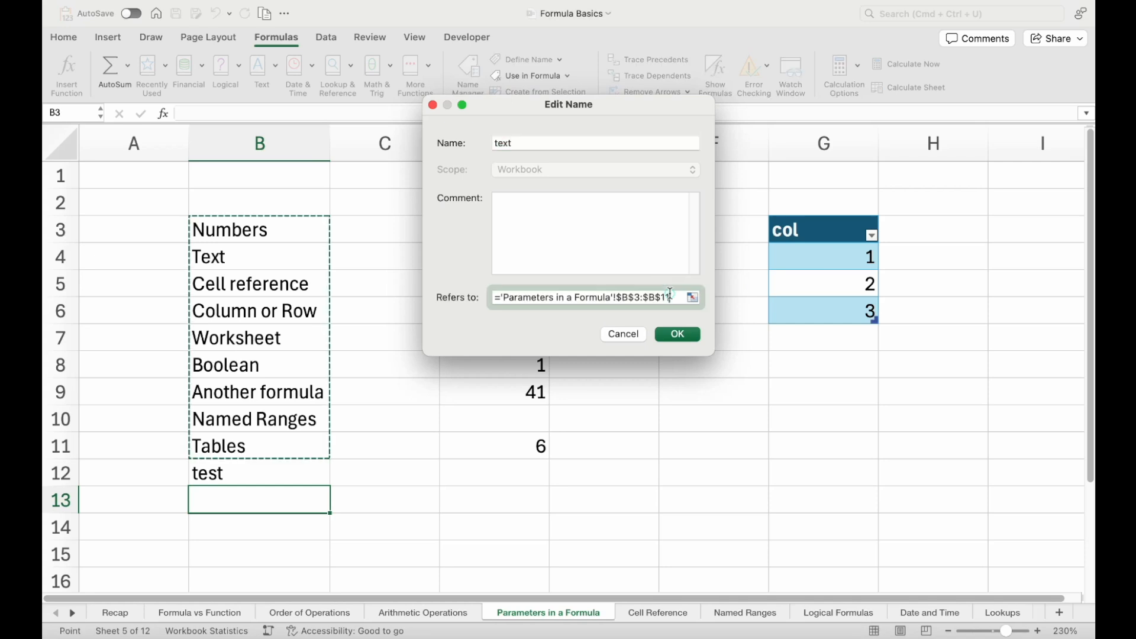
{"action": "key", "text": "BackSpace"}
{"action": "type", "text": "2"}
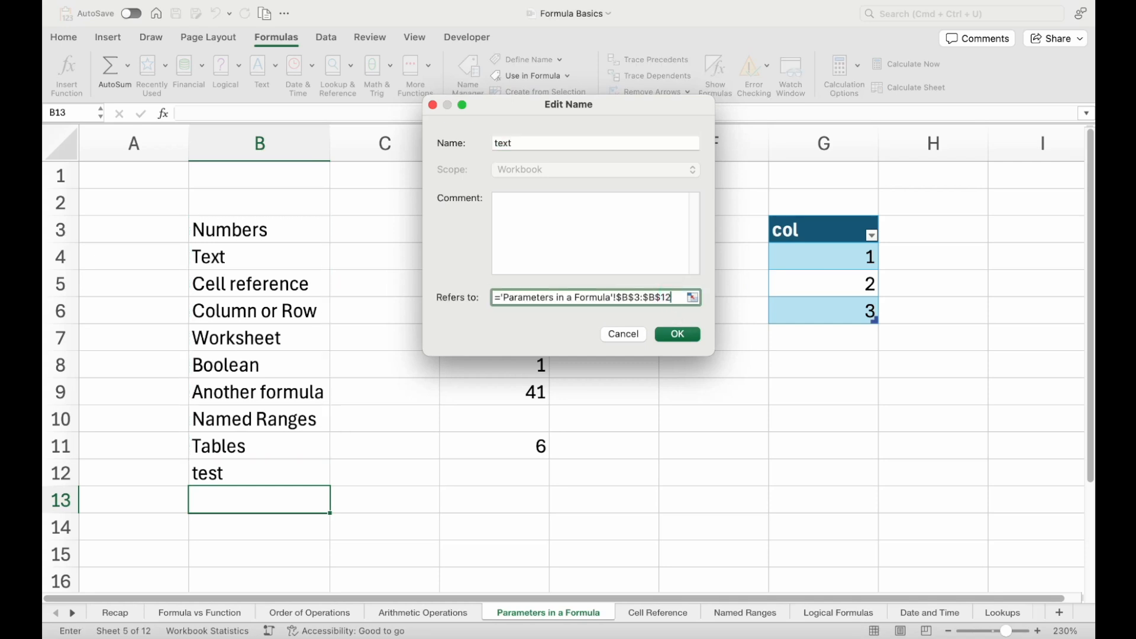
{"action": "left_click", "coordinate": [673, 337]}
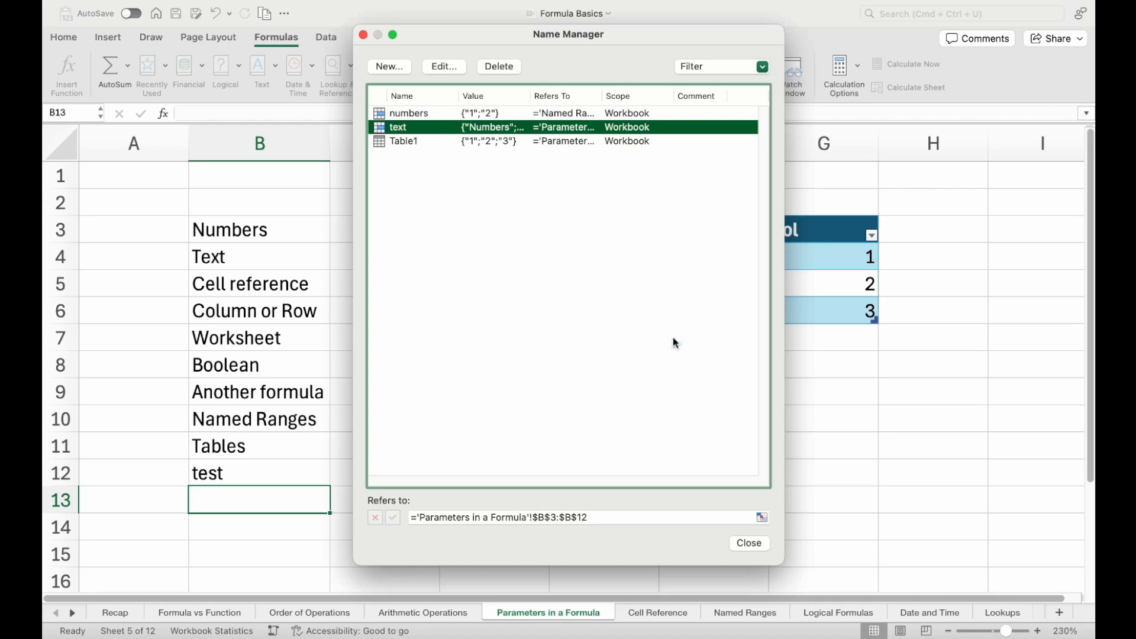
{"action": "left_click", "coordinate": [750, 544]}
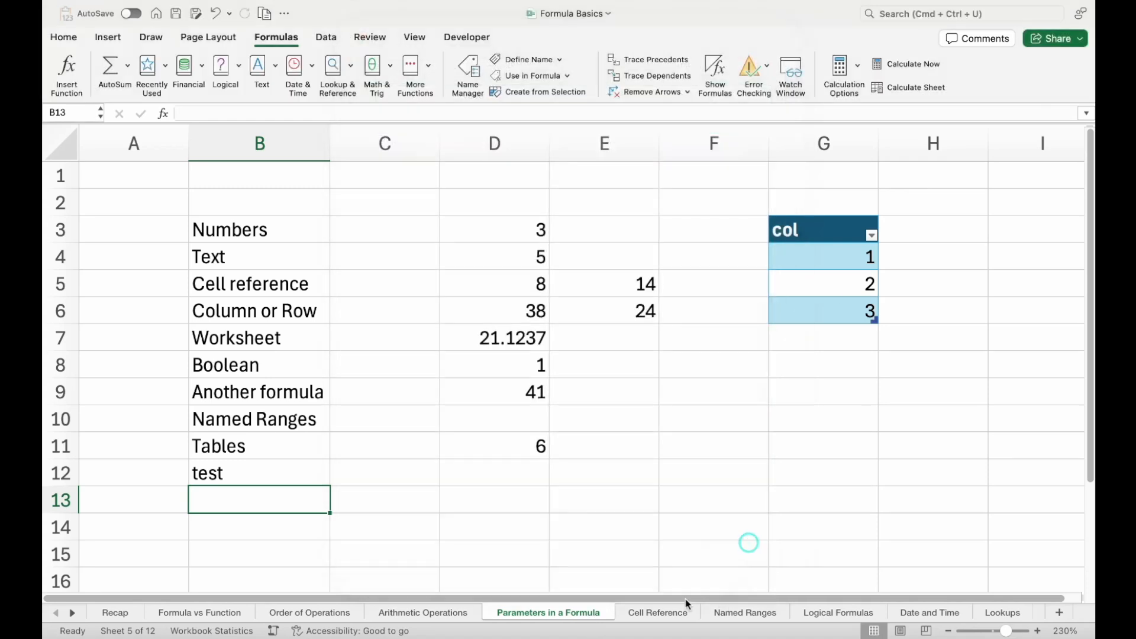
Check the drop-down choices of cell C4 on the Named Ranges sheet without selecting an entry
{"action": "left_click", "coordinate": [741, 615]}
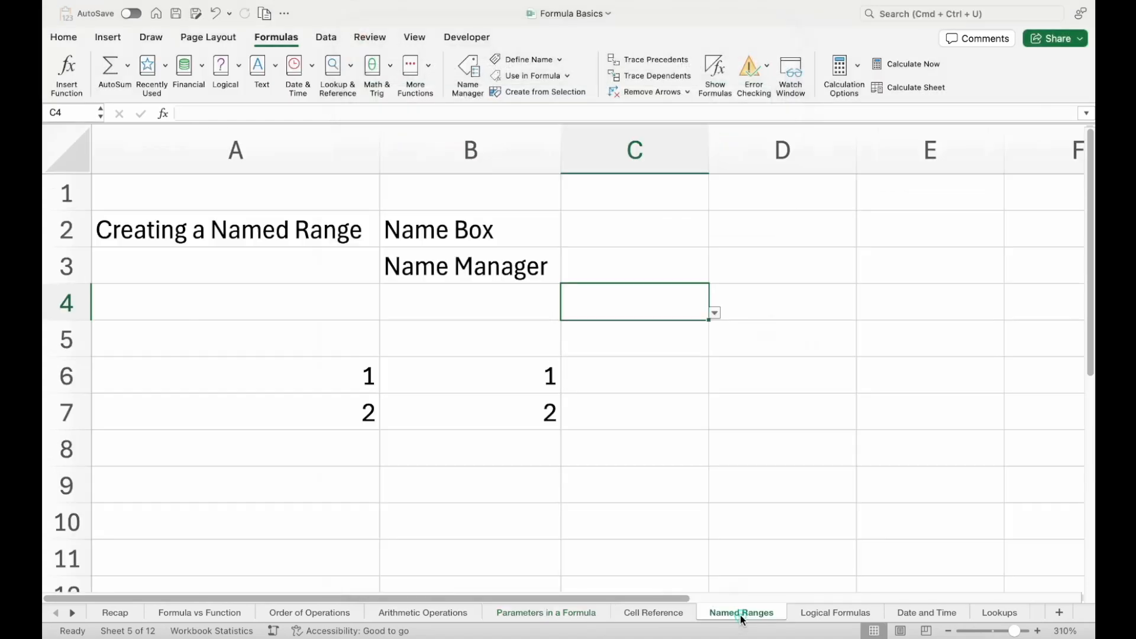
{"action": "left_click", "coordinate": [716, 312]}
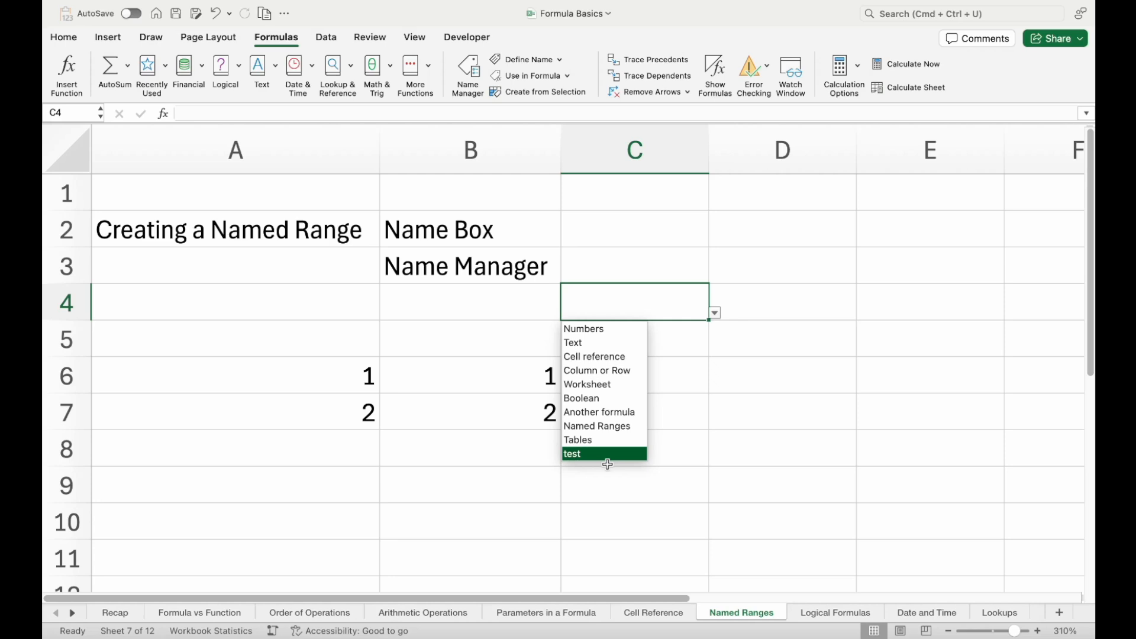
{"action": "left_click", "coordinate": [471, 472]}
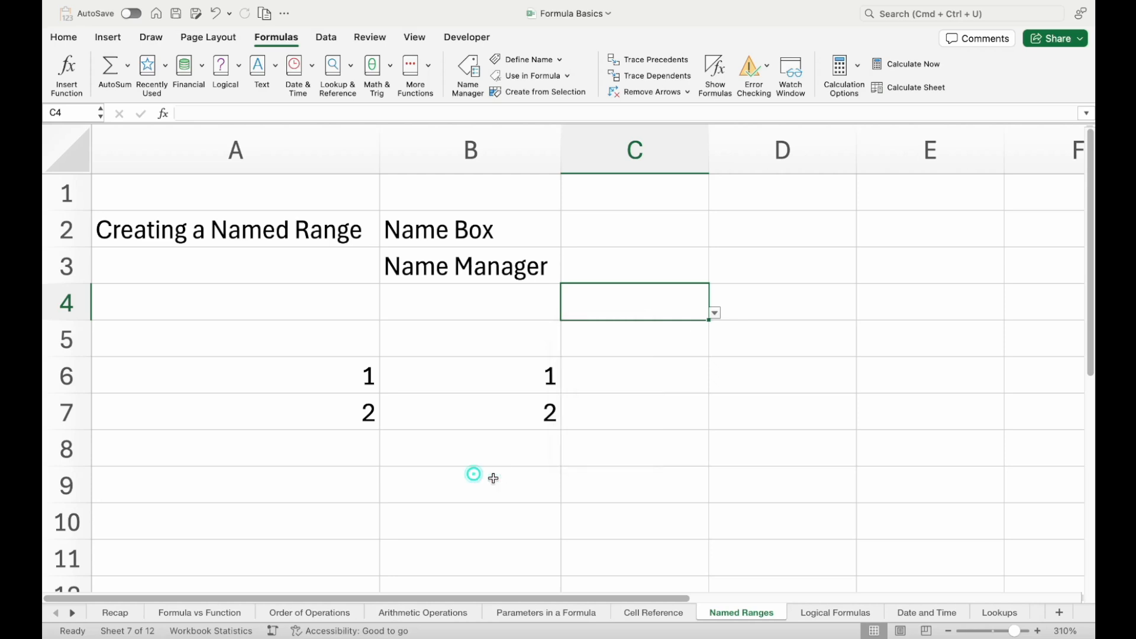
Enter the relative reference formula =A2 in cell C2 of the Cell Reference sheet
{"action": "left_click", "coordinate": [651, 613]}
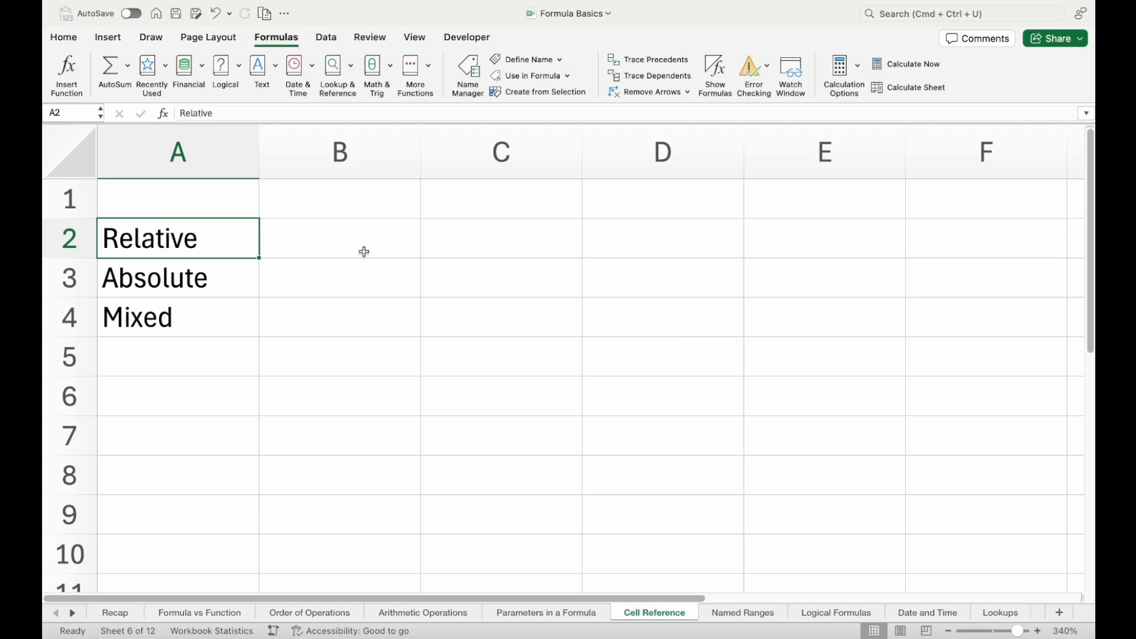
{"action": "left_click", "coordinate": [451, 244]}
{"action": "type", "text": "="}
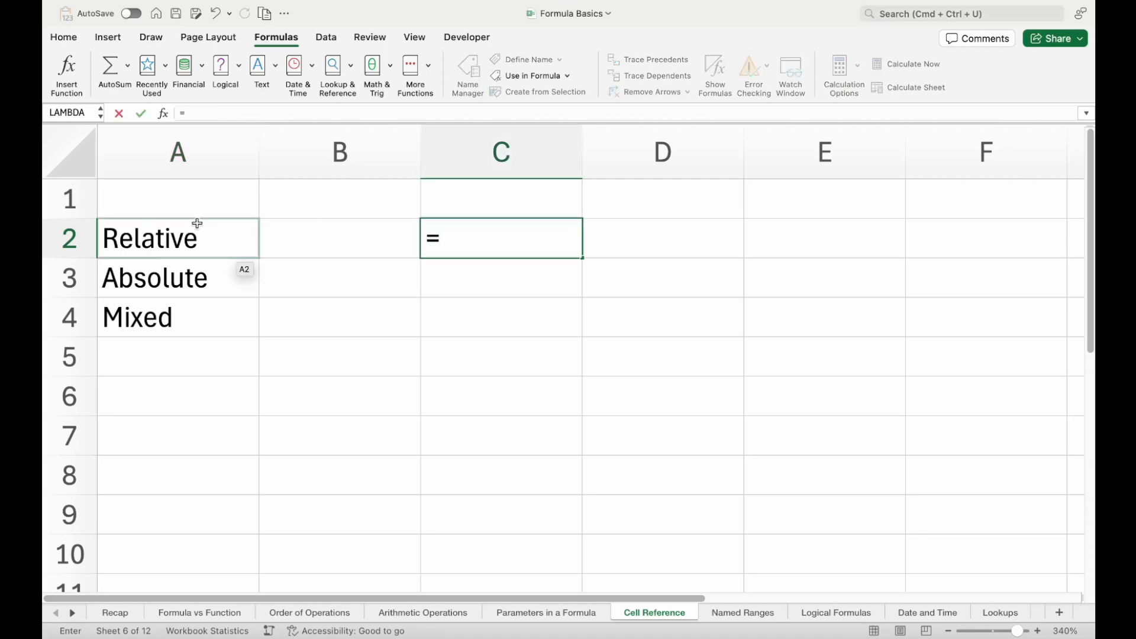
{"action": "left_click", "coordinate": [197, 223]}
{"action": "double_click", "coordinate": [482, 241]}
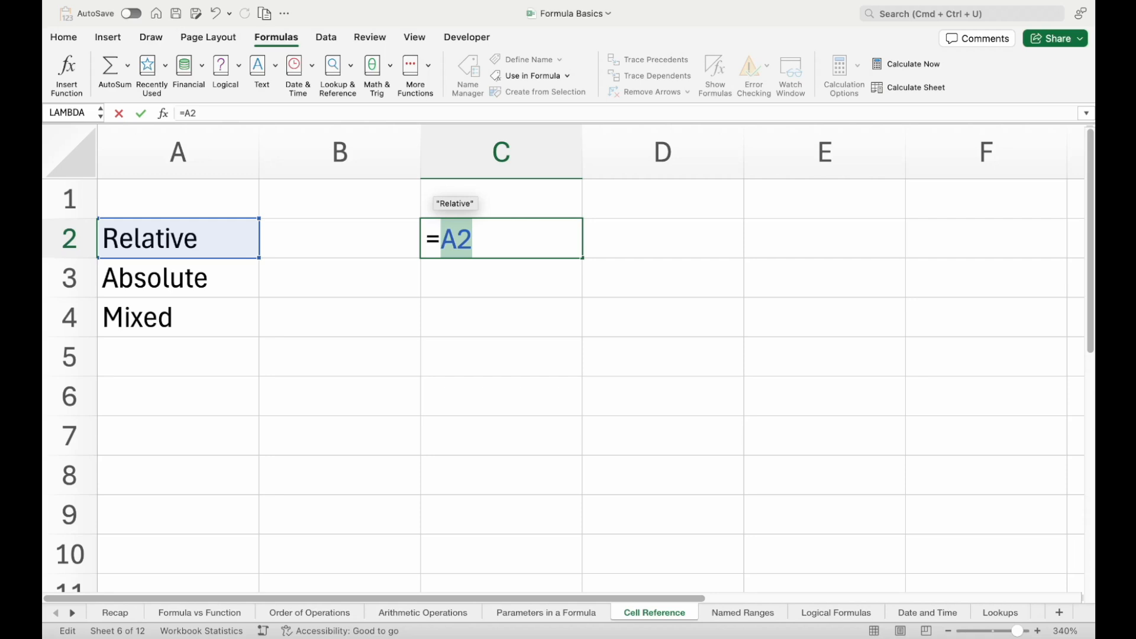
{"action": "key", "text": "Return"}
Copy the formula from cell C2 and paste it into cell C3 directly below
{"action": "left_click", "coordinate": [494, 236]}
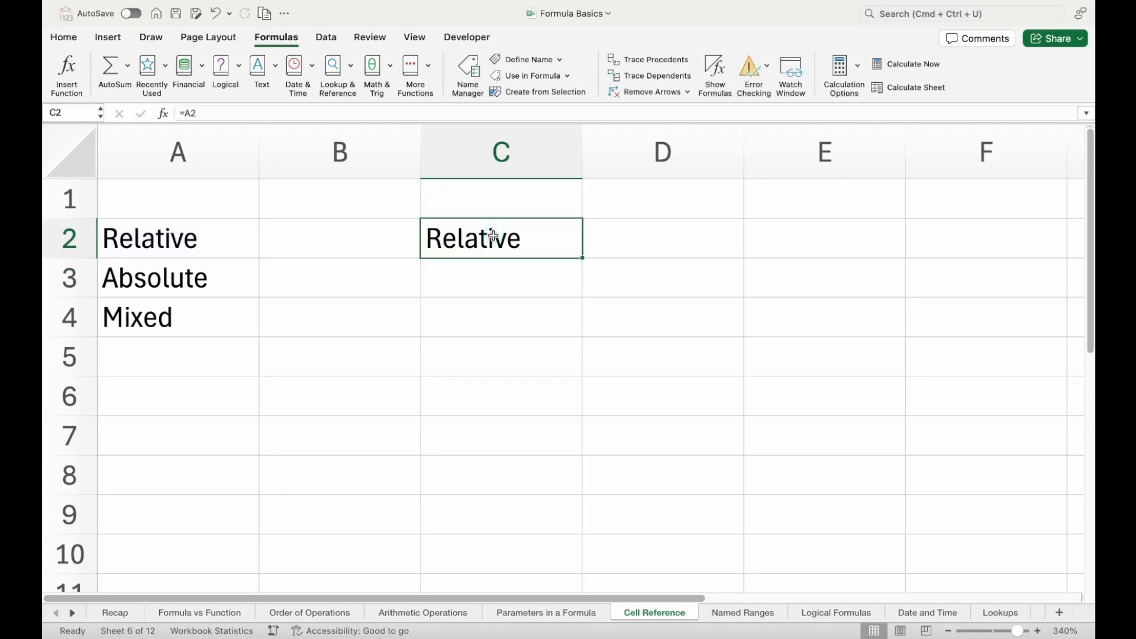
{"action": "key", "text": "super+c"}
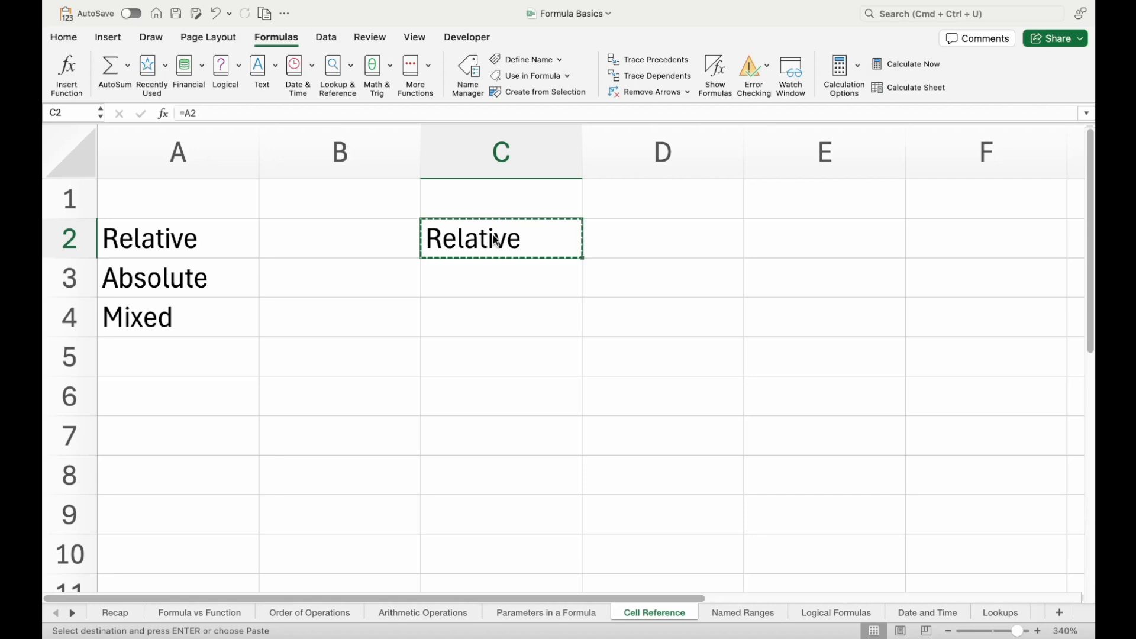
{"action": "key", "text": "Down"}
{"action": "key", "text": "super+v"}
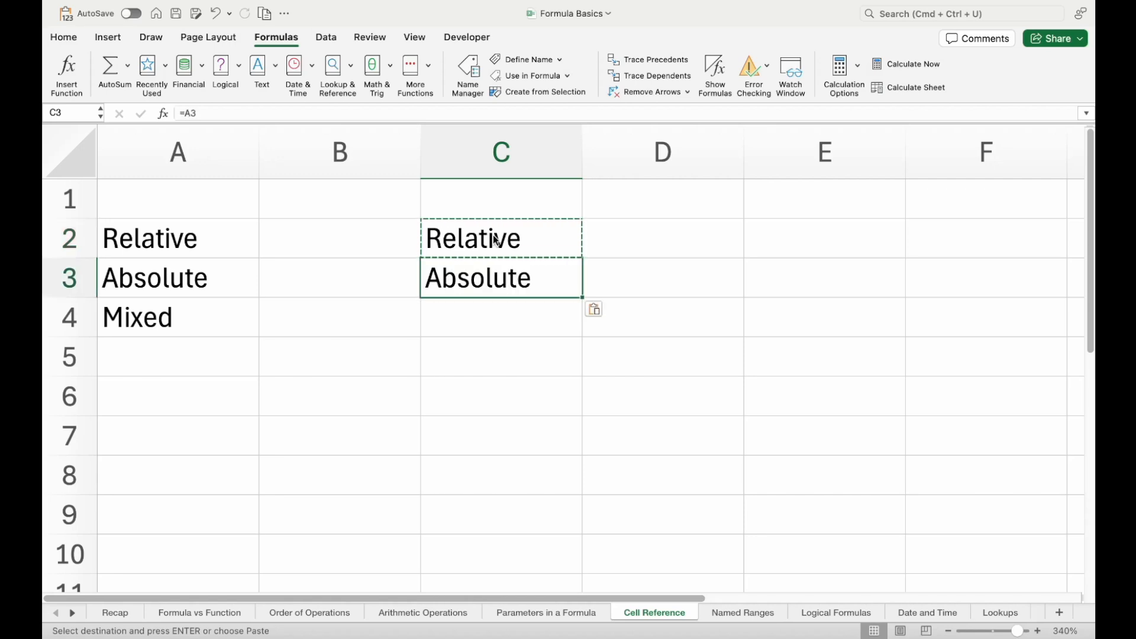
Compare the cell references used by the formulas in C2 and C3, leaving both formulas as they are
{"action": "left_click", "coordinate": [506, 234]}
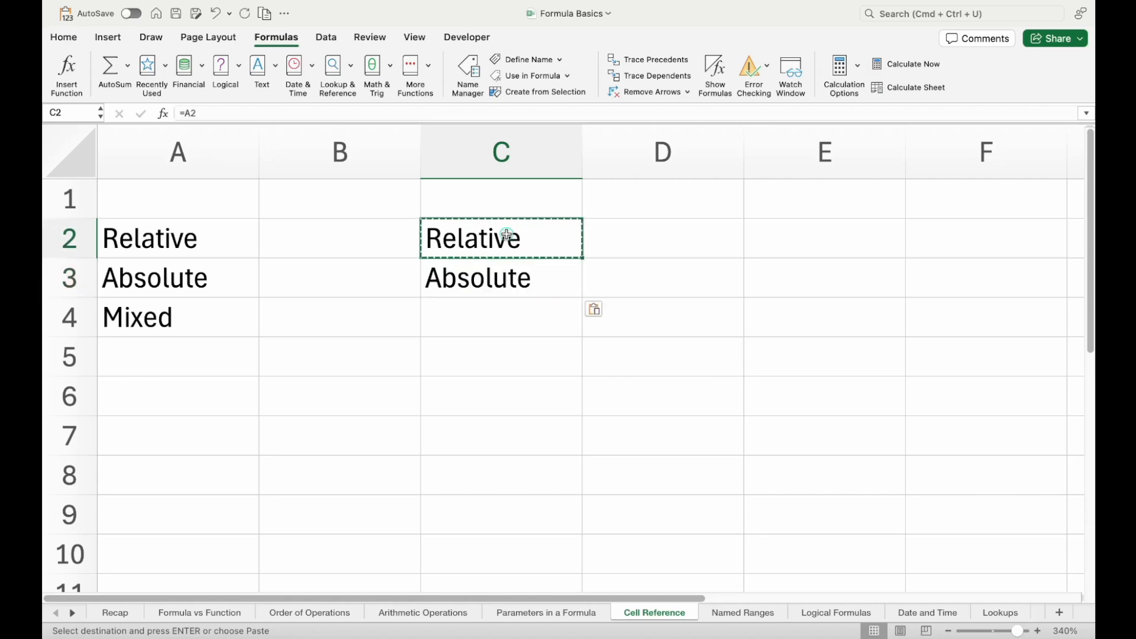
{"action": "left_click", "coordinate": [500, 279]}
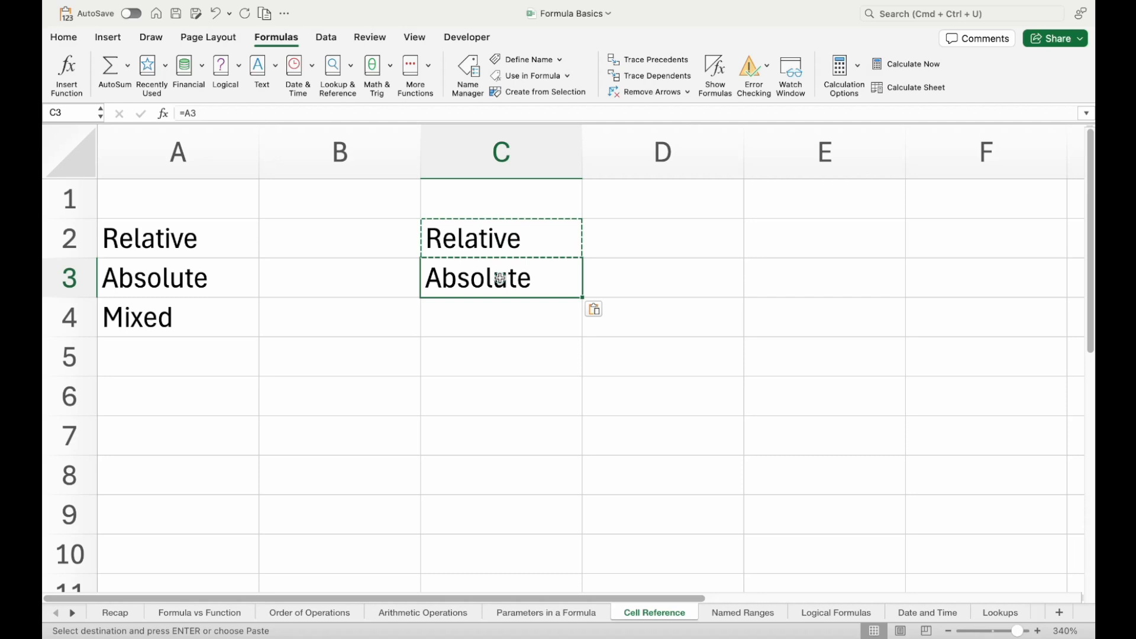
{"action": "double_click", "coordinate": [518, 239]}
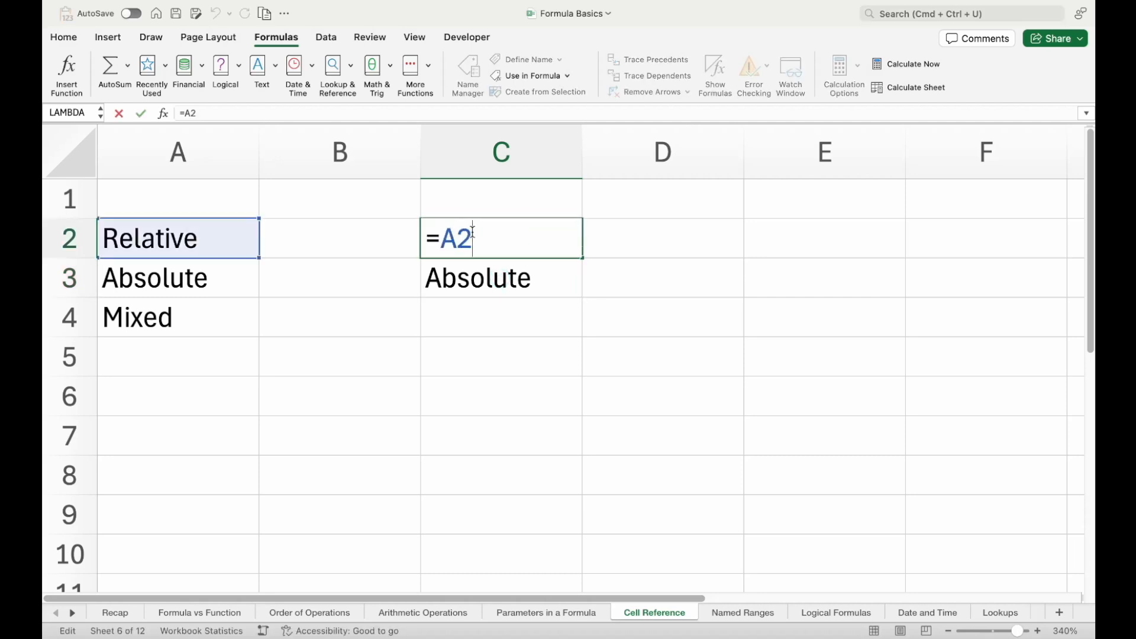
{"action": "key", "text": "Return"}
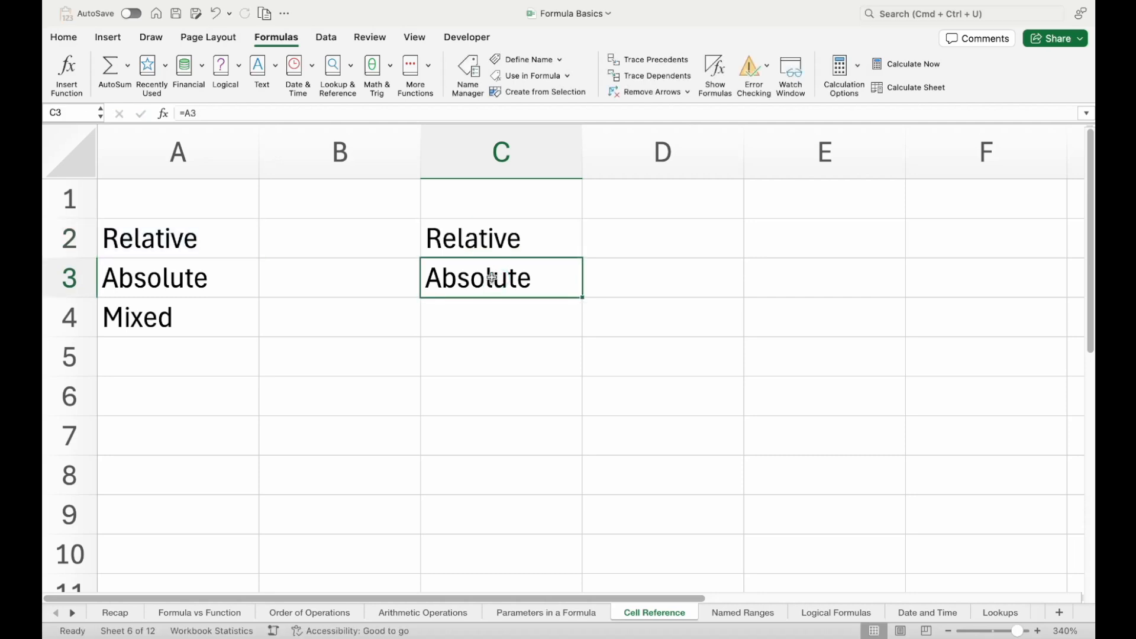
Inspect the reference used by the formula in C3 and recheck the one in C2, leaving both as they are
{"action": "double_click", "coordinate": [492, 278]}
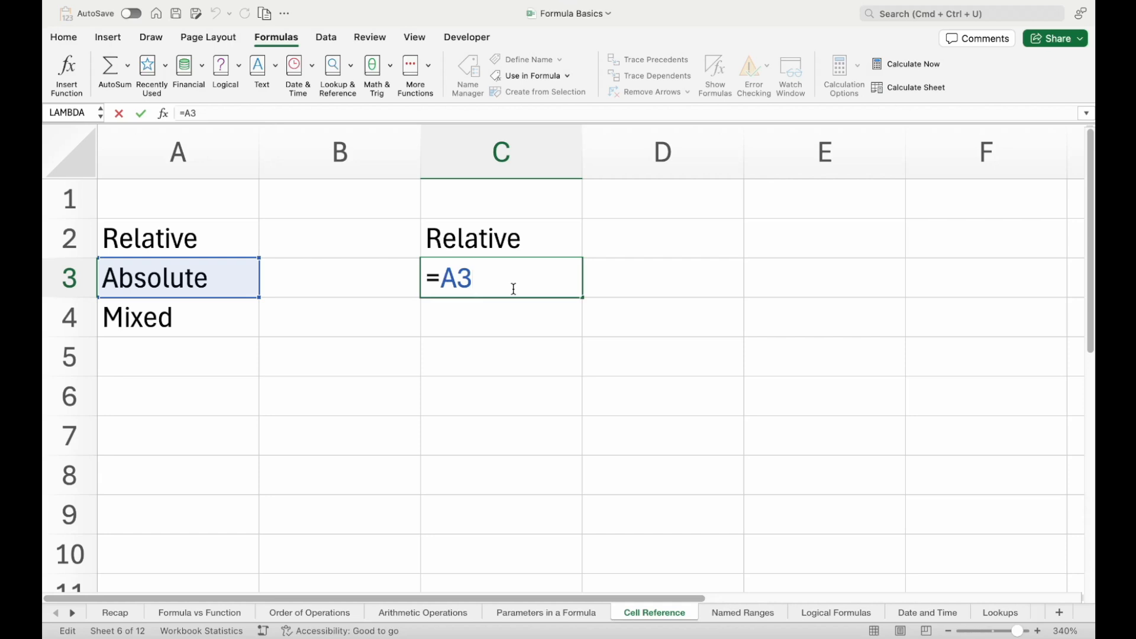
{"action": "key", "text": "Return"}
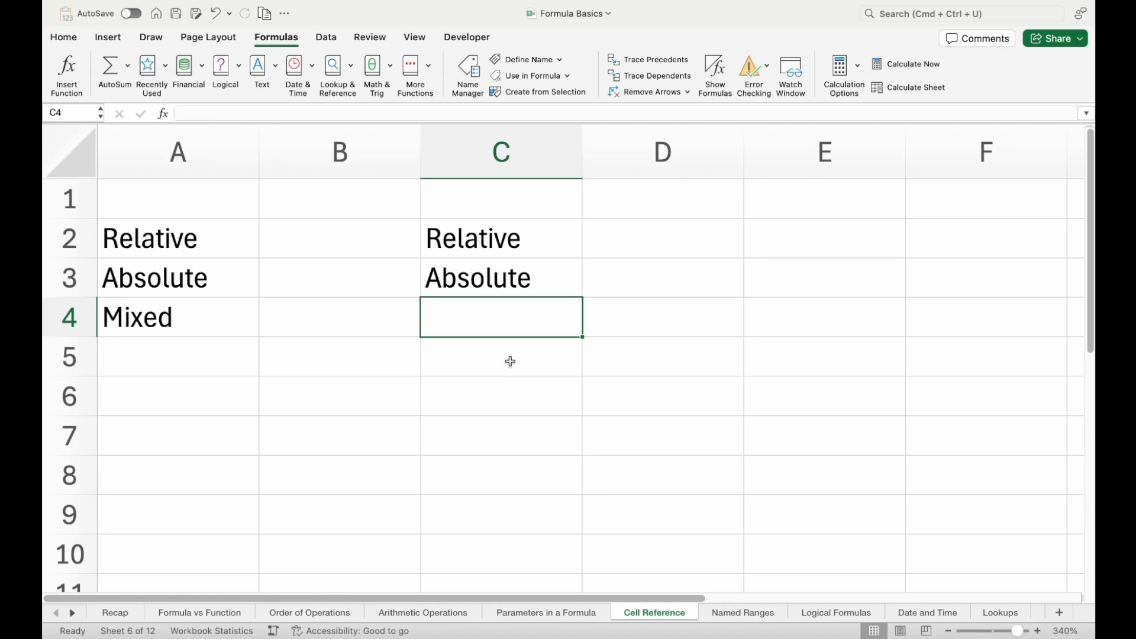
{"action": "left_click", "coordinate": [479, 237]}
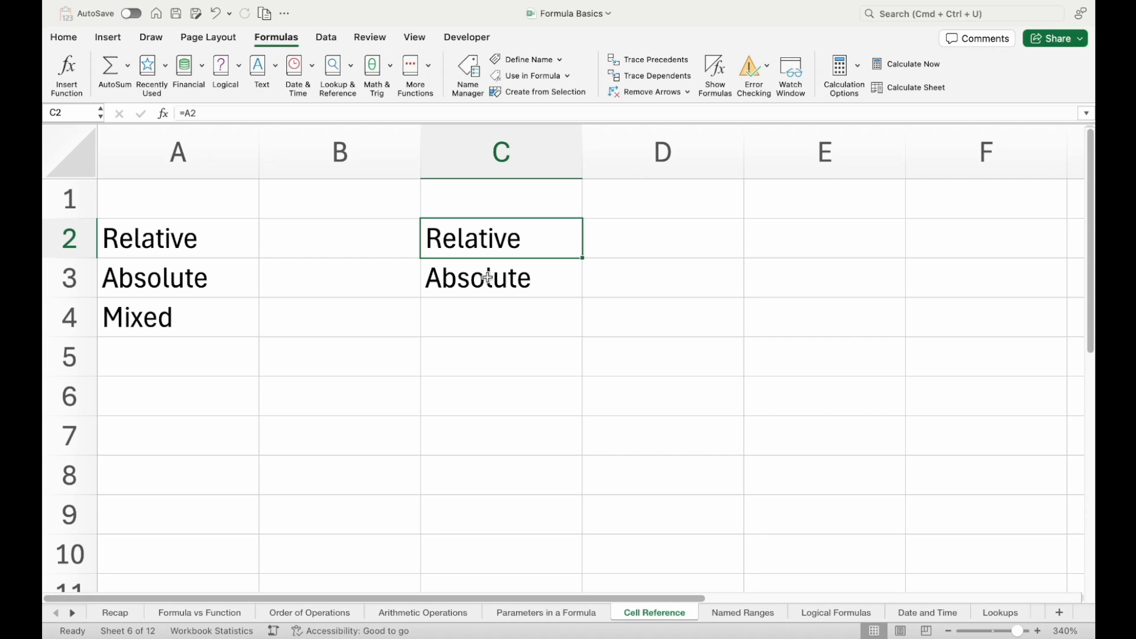
Enter the sample text "test" in cell D6 and "testright" in cell E6
{"action": "left_click", "coordinate": [331, 232]}
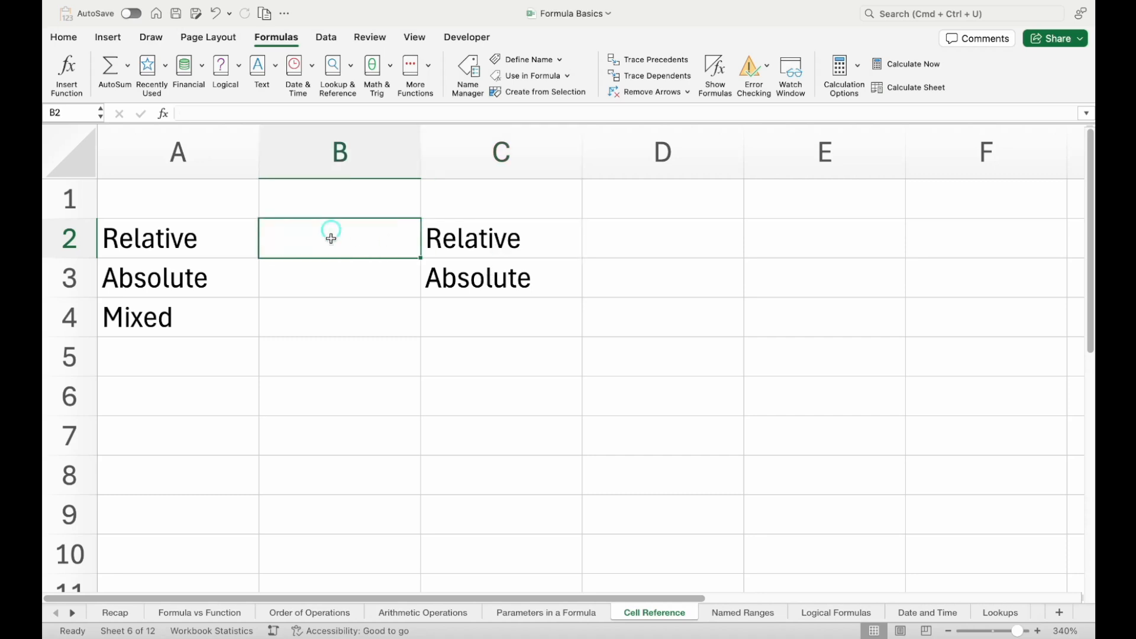
{"action": "scroll", "coordinate": [361, 388], "scroll_direction": "right", "scroll_amount": 3}
{"action": "scroll", "coordinate": [360, 389], "scroll_direction": "down", "scroll_amount": 2}
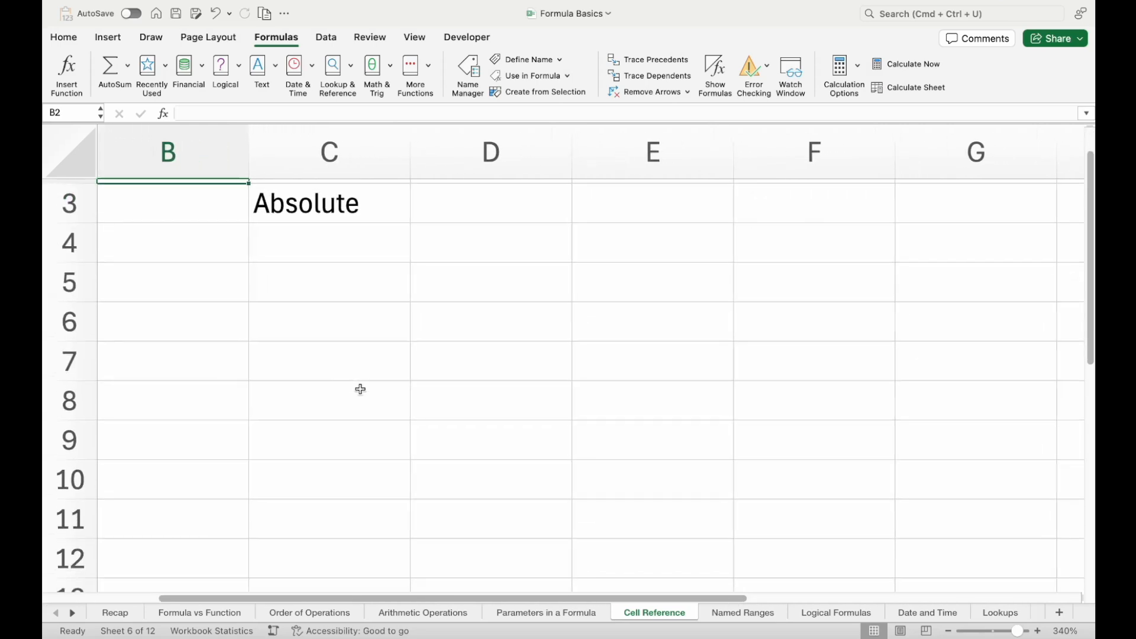
{"action": "left_click", "coordinate": [477, 306]}
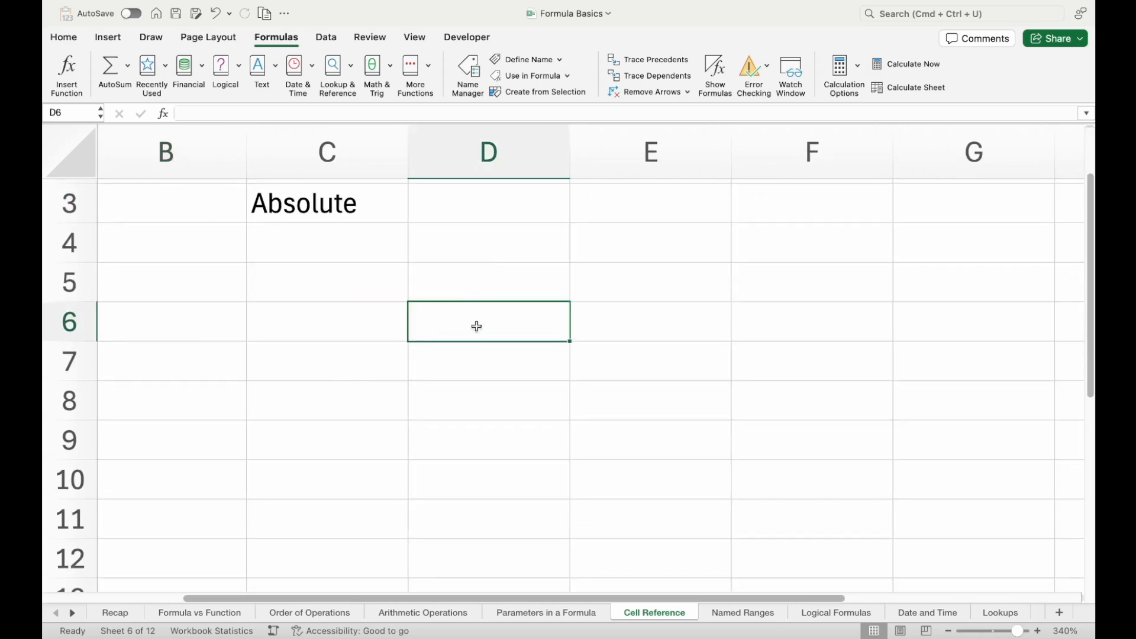
{"action": "type", "text": "test"}
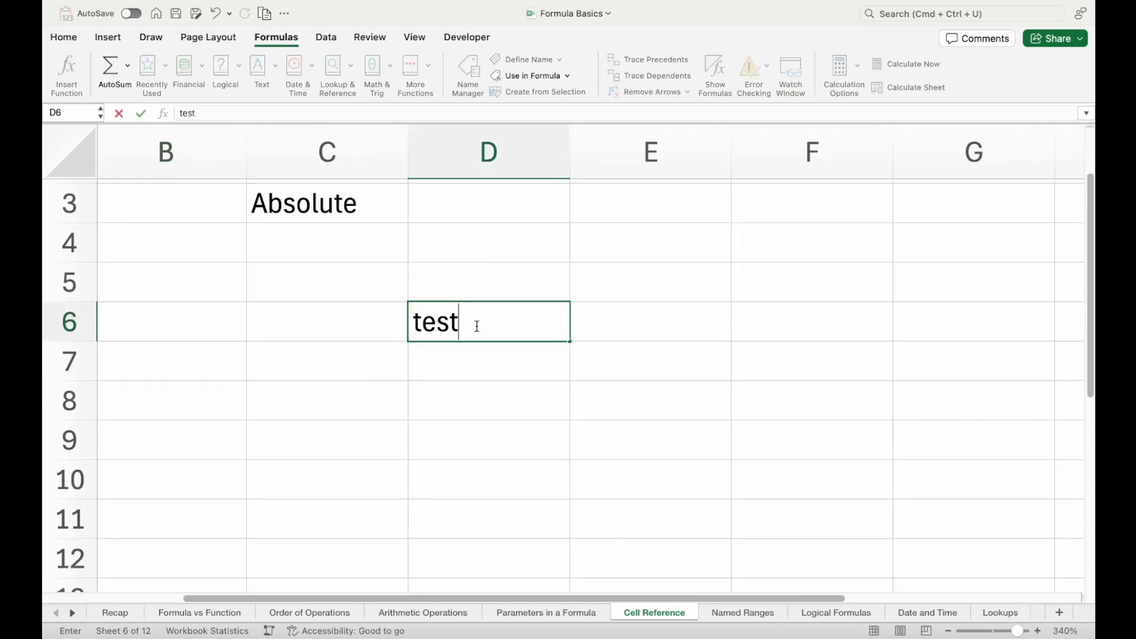
{"action": "key", "text": "Tab"}
{"action": "type", "text": "tes"}
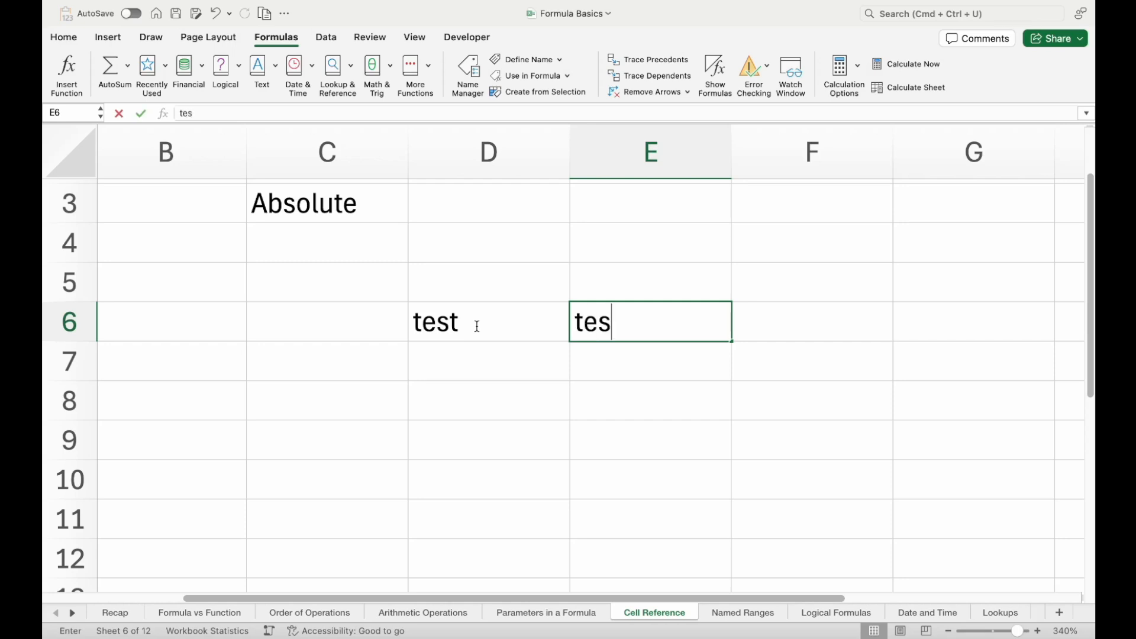
{"action": "type", "text": "tright"}
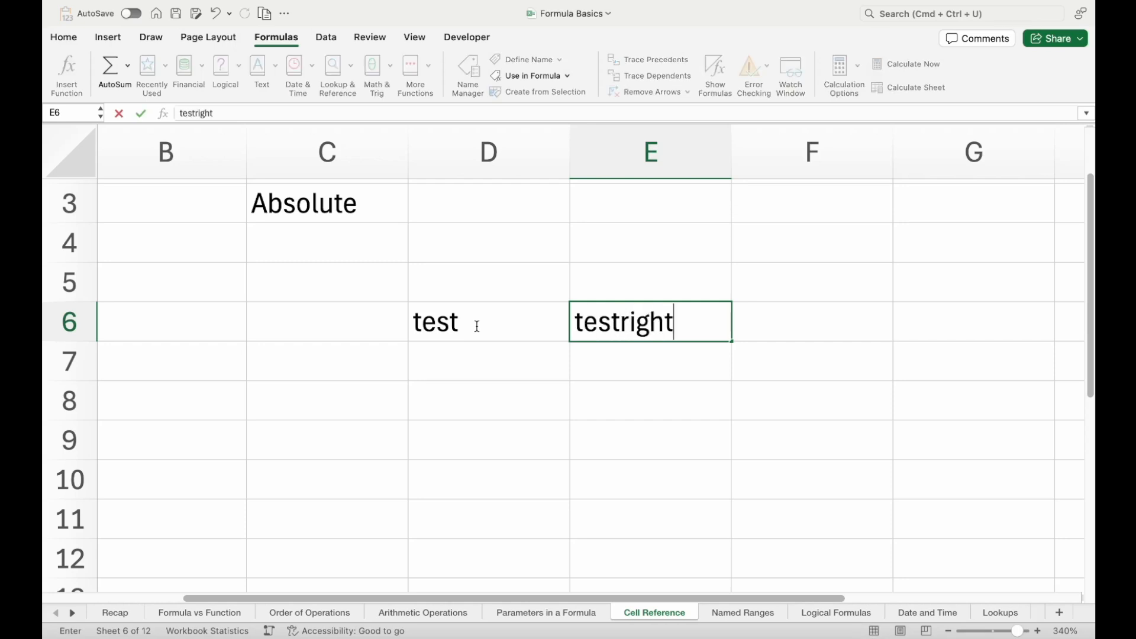
{"action": "key", "text": "Return"}
Enter "testbottom" in D7 and "testbottomright" in E7, then fit the width of column E to its contents
{"action": "type", "text": "testbottom"}
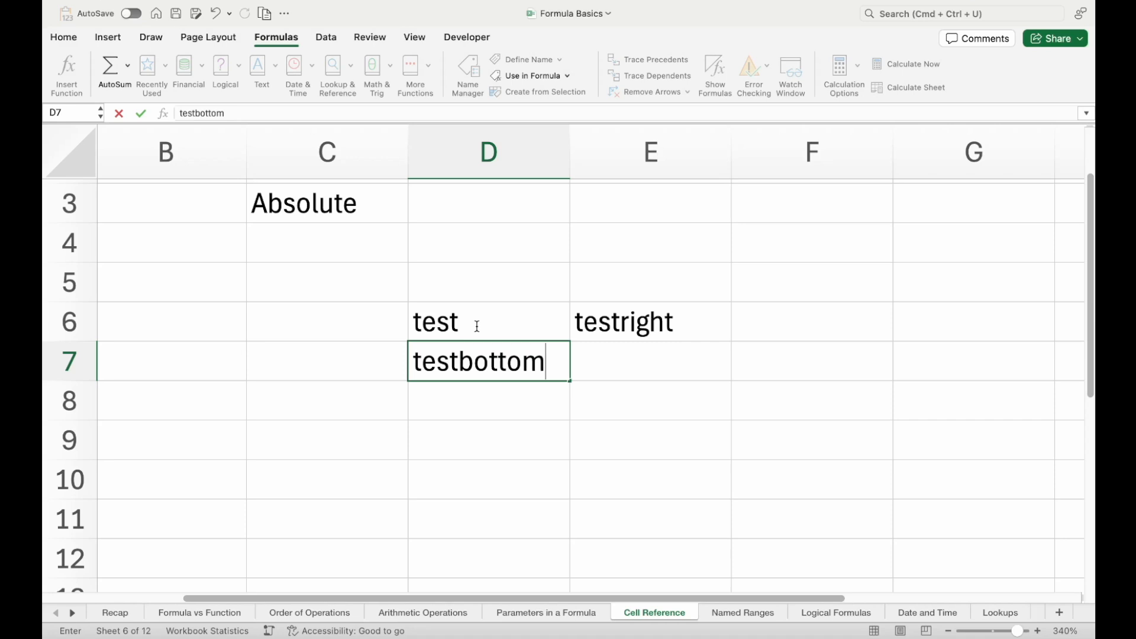
{"action": "key", "text": "Tab"}
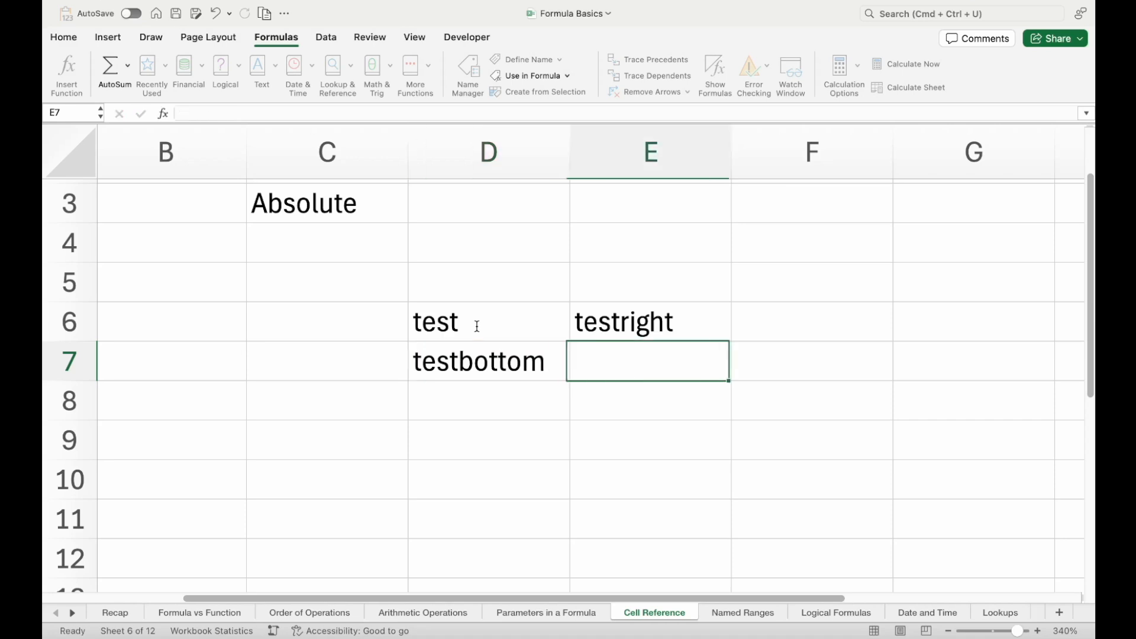
{"action": "type", "text": "test"}
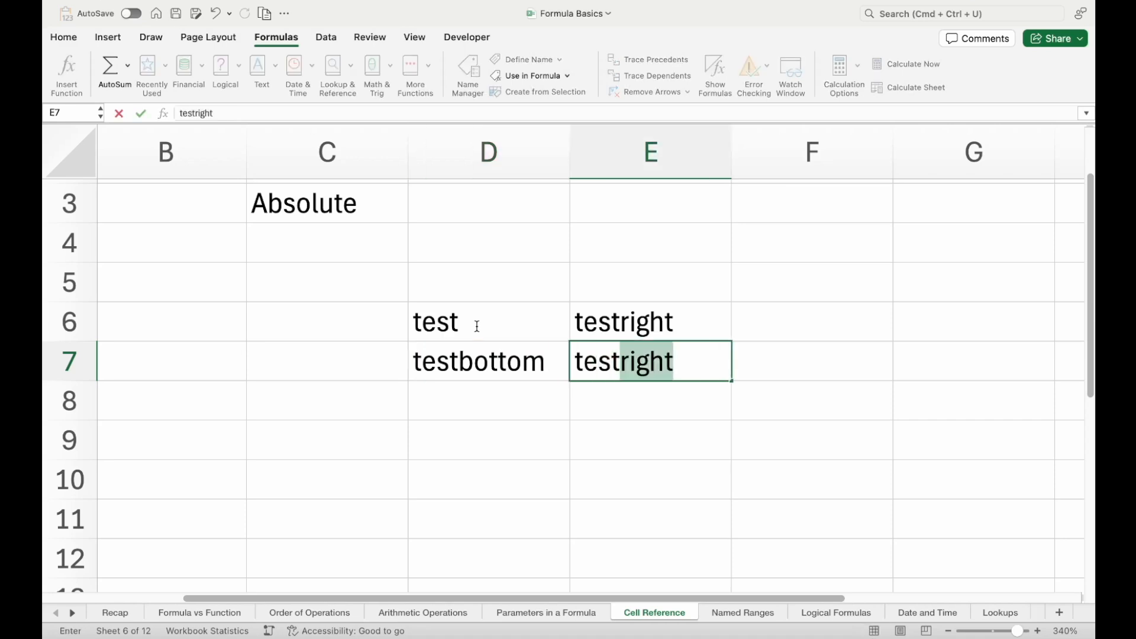
{"action": "type", "text": "botto"}
{"action": "type", "text": "mright"}
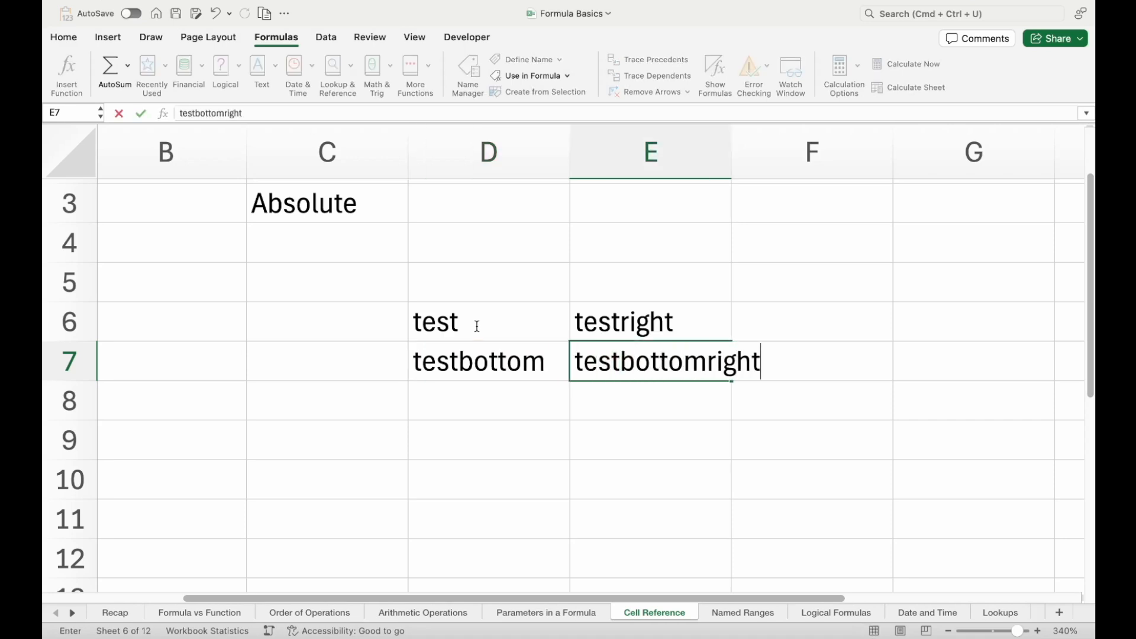
{"action": "key", "text": "Return"}
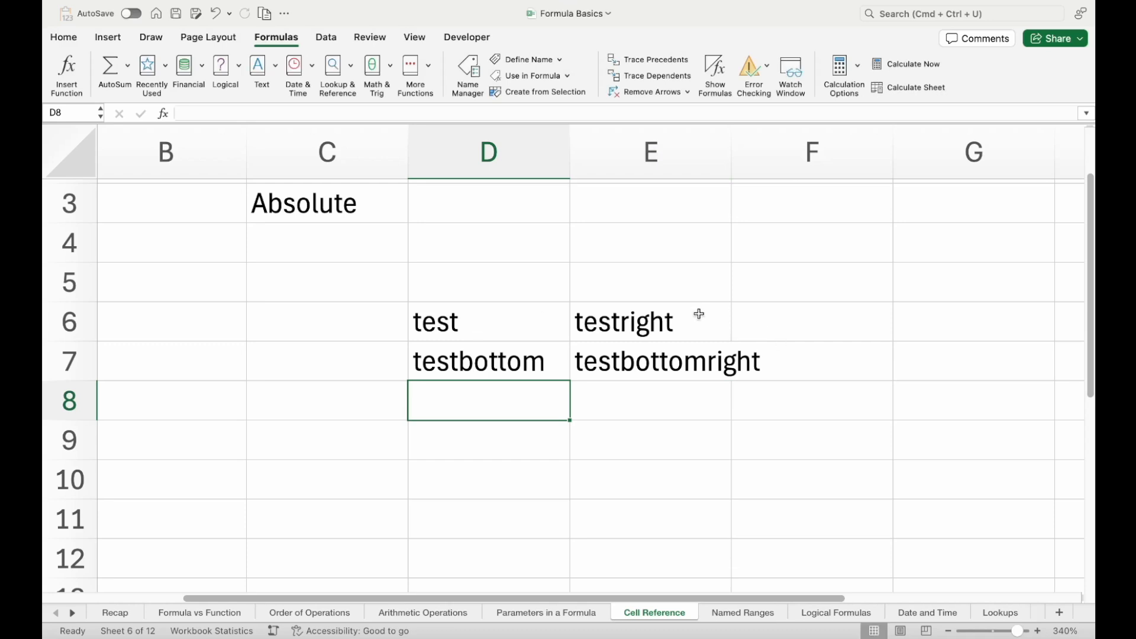
{"action": "double_click", "coordinate": [733, 157]}
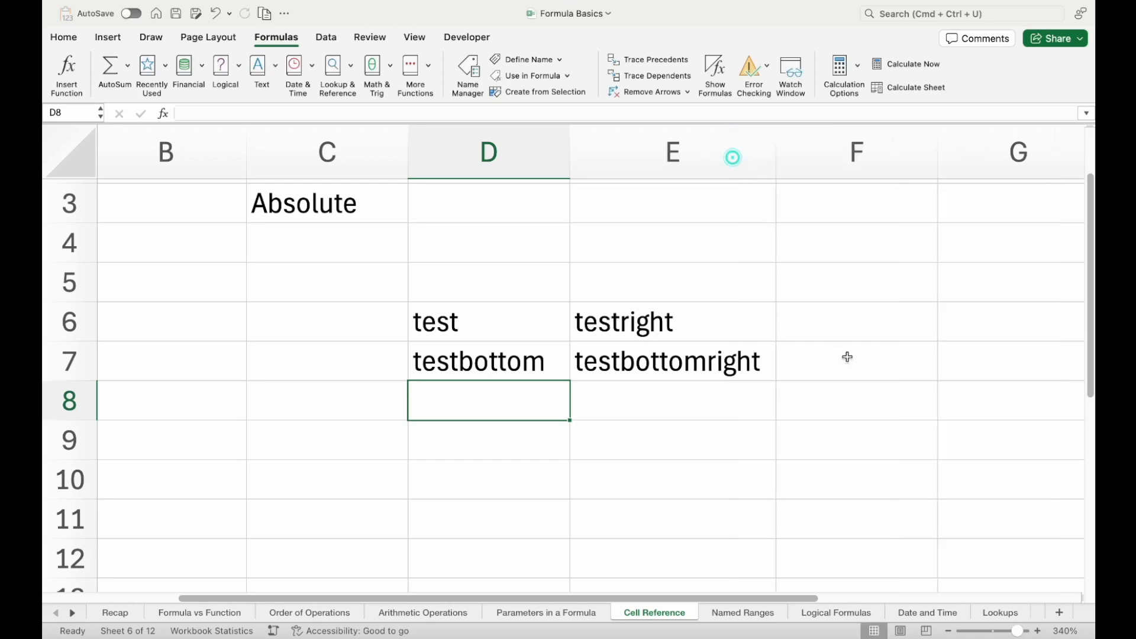
Enter the relative reference formula =D6 in cell F8
{"action": "scroll", "coordinate": [829, 371], "scroll_direction": "right", "scroll_amount": 3}
{"action": "scroll", "coordinate": [829, 372], "scroll_direction": "down", "scroll_amount": 1}
{"action": "left_click", "coordinate": [705, 377]}
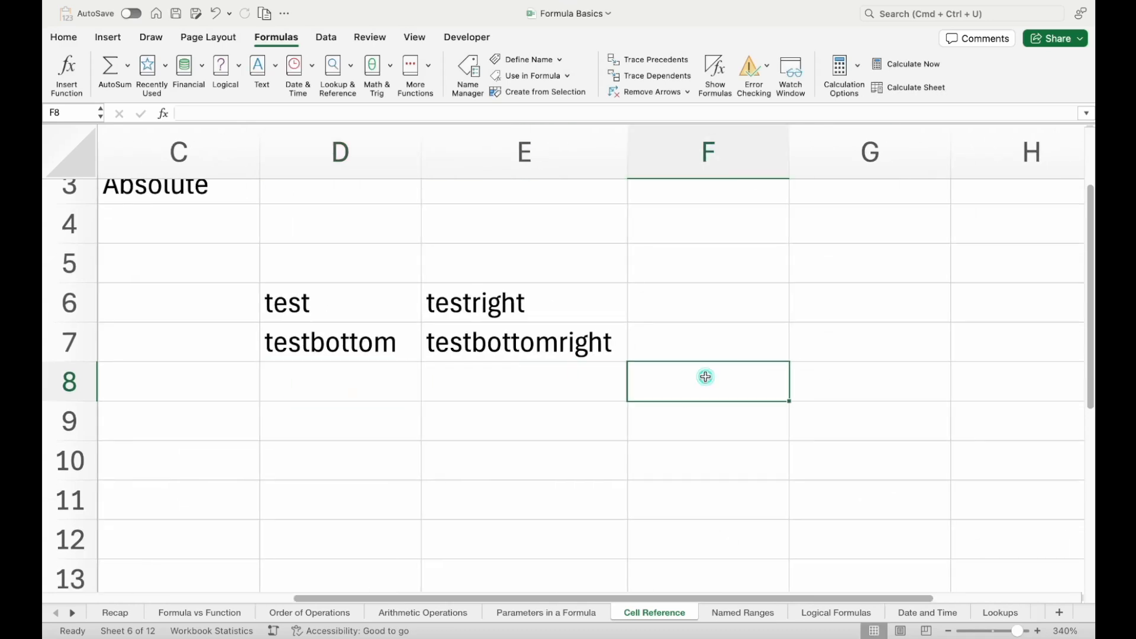
{"action": "type", "text": "="}
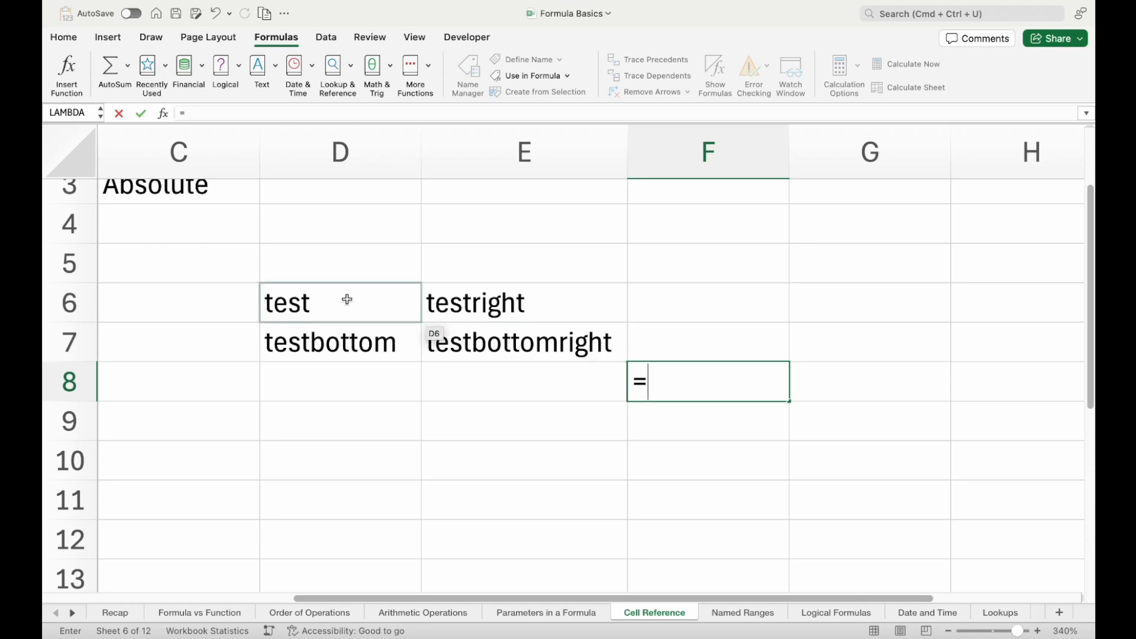
{"action": "left_click", "coordinate": [347, 300]}
{"action": "key", "text": "Return"}
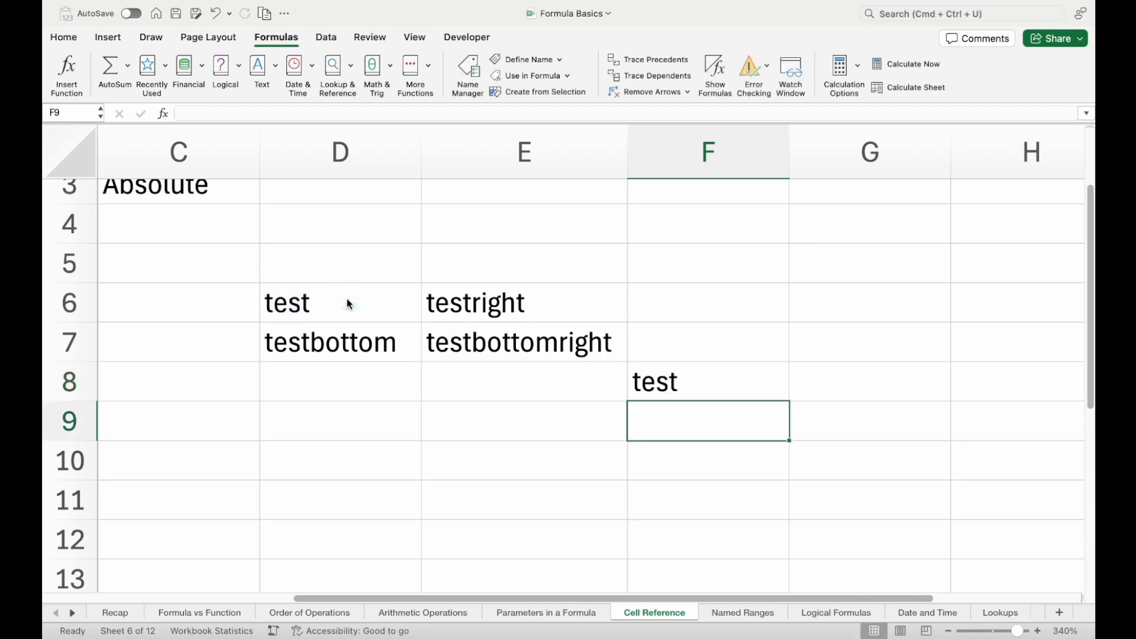
Copy the formula from F8 into G8 and check it against the source cells D6 and E6
{"action": "key", "text": "Up"}
{"action": "key", "text": "super+c"}
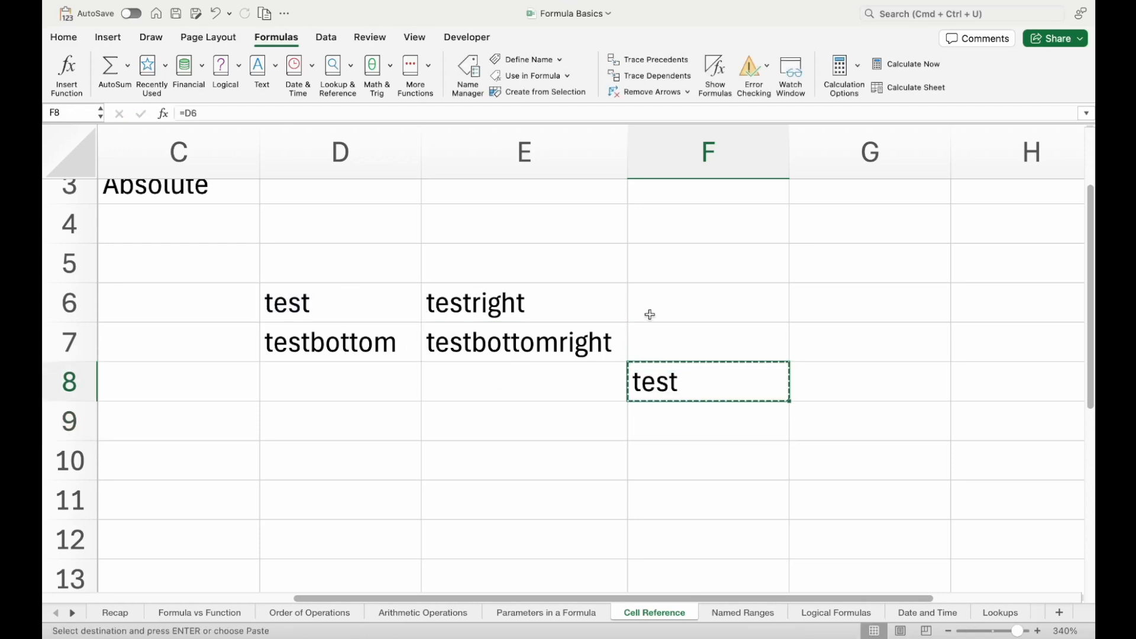
{"action": "key", "text": "Right"}
{"action": "key", "text": "super+v"}
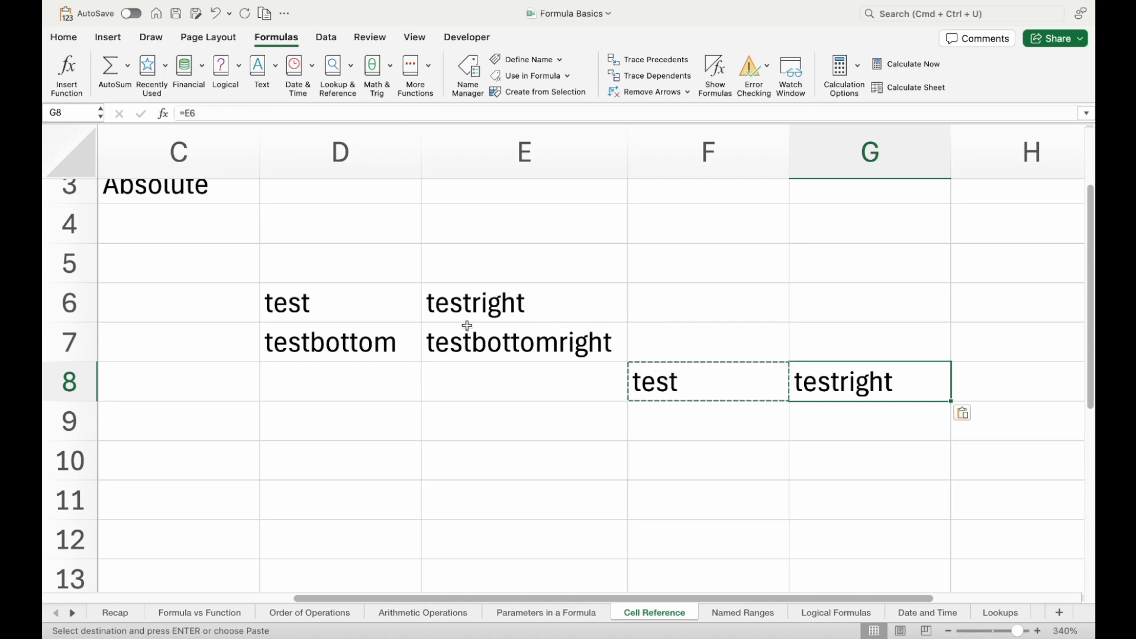
{"action": "left_click", "coordinate": [380, 311]}
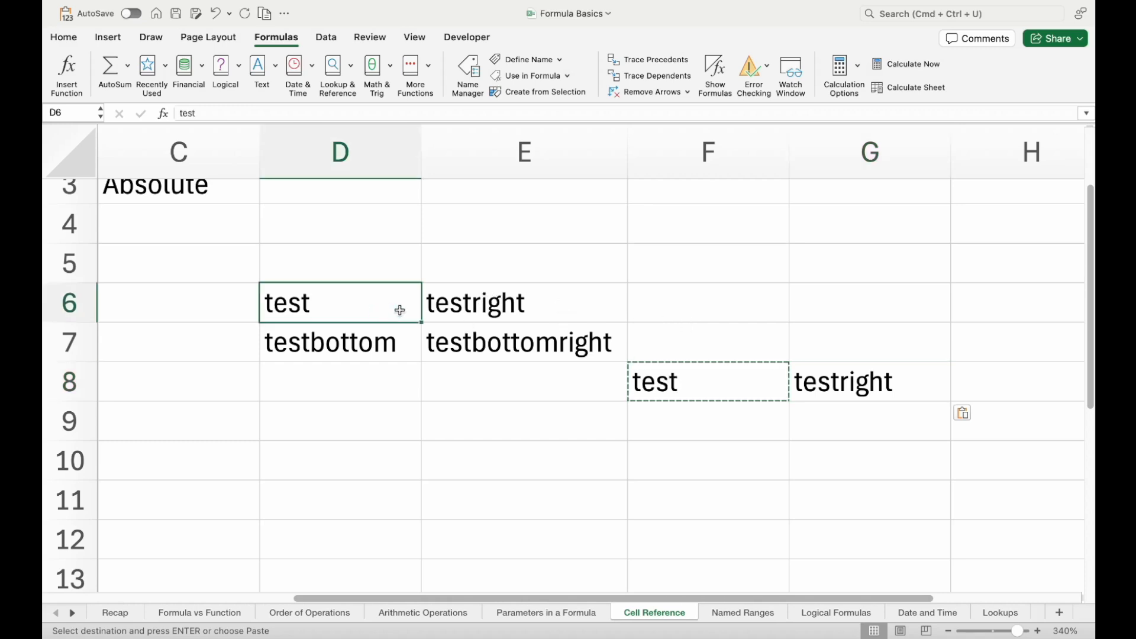
{"action": "left_click", "coordinate": [476, 302]}
Paste the copied F8 formula into F9 directly below and compare the references in both cells
{"action": "left_click", "coordinate": [656, 382]}
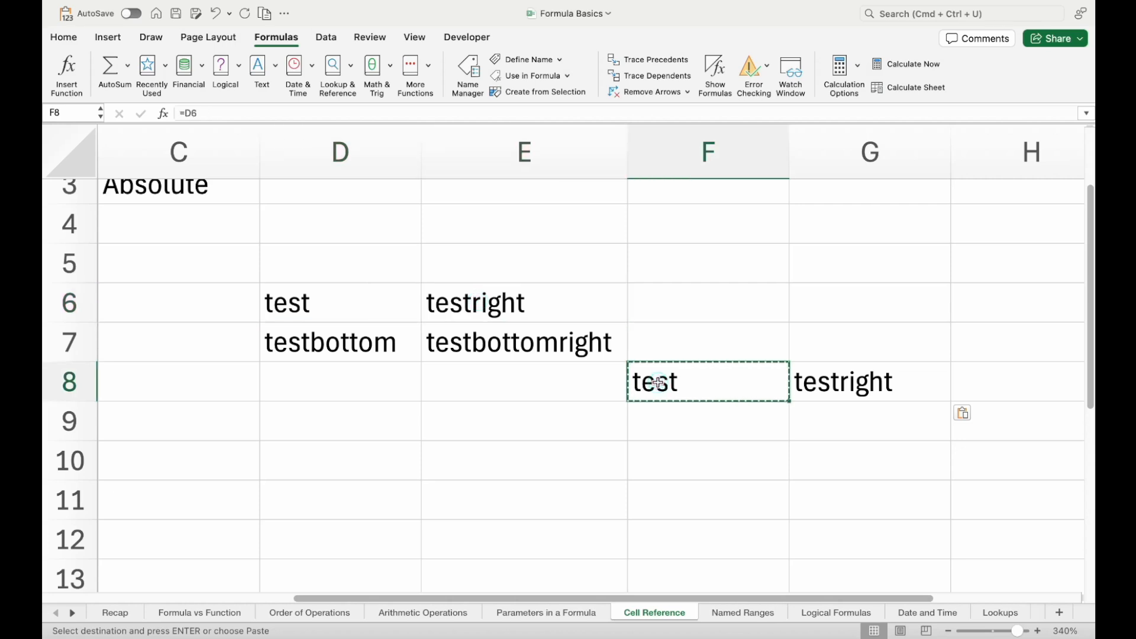
{"action": "key", "text": "Down"}
{"action": "key", "text": "super+v"}
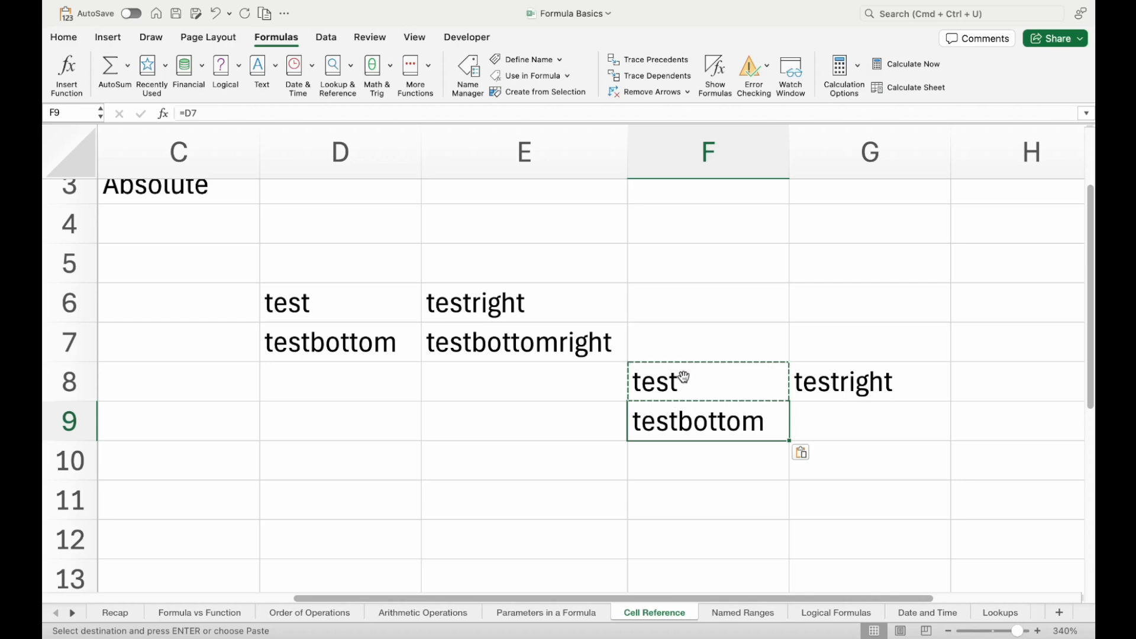
{"action": "left_click", "coordinate": [682, 377]}
{"action": "left_click", "coordinate": [684, 420]}
{"action": "left_click", "coordinate": [680, 371]}
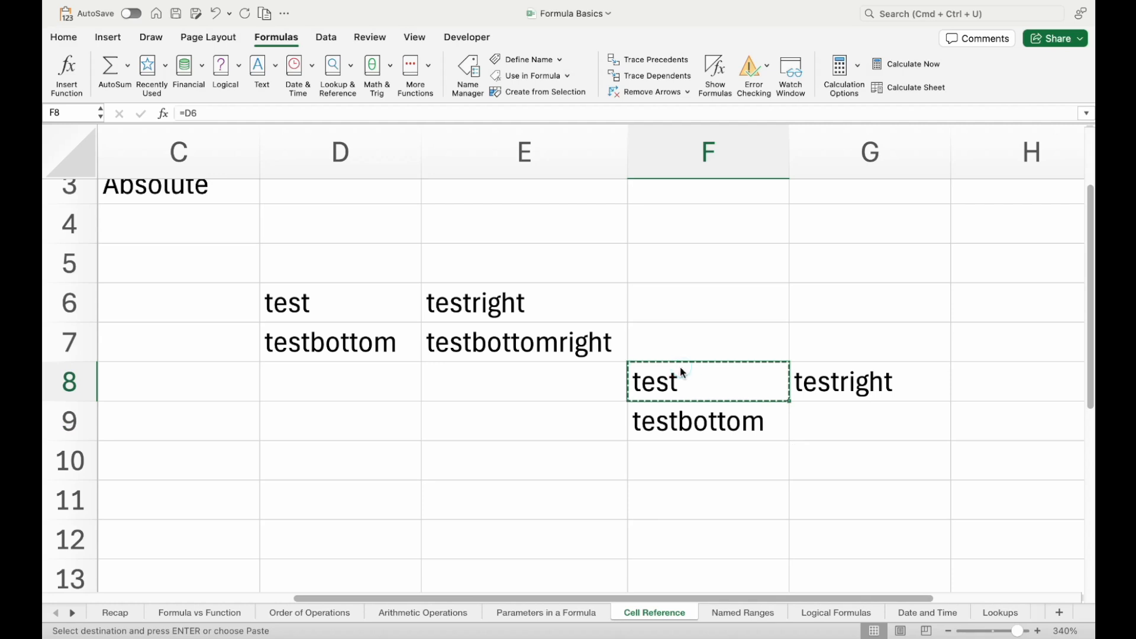
Paste the copied F8 formula diagonally into G9 and check it against source cell E7
{"action": "left_click", "coordinate": [814, 420]}
{"action": "key", "text": "super+v"}
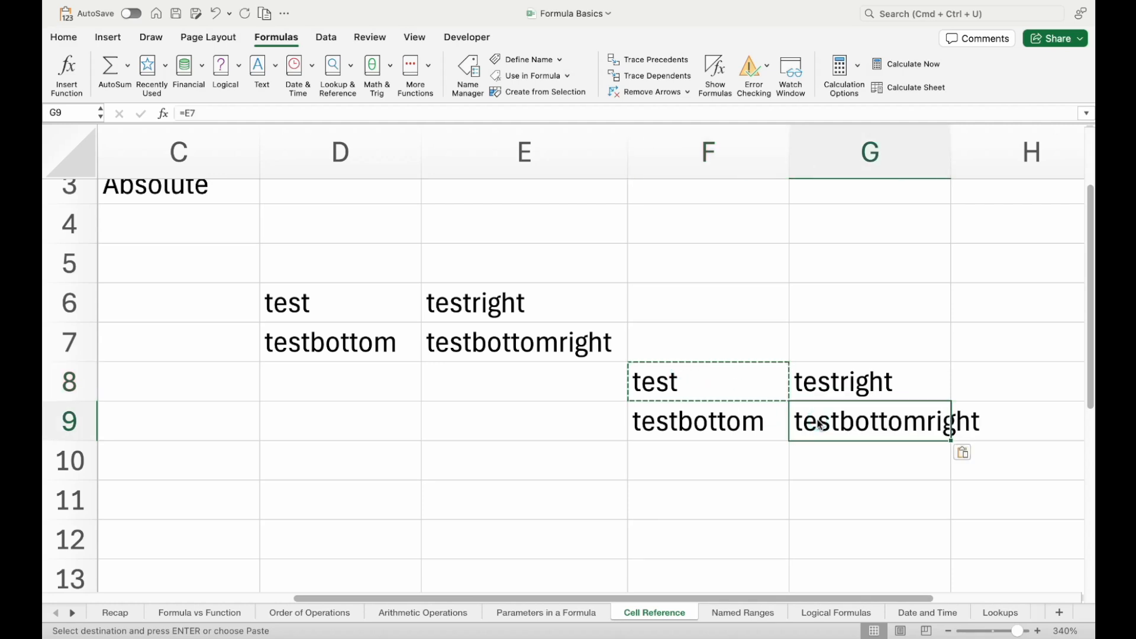
{"action": "left_click", "coordinate": [514, 346]}
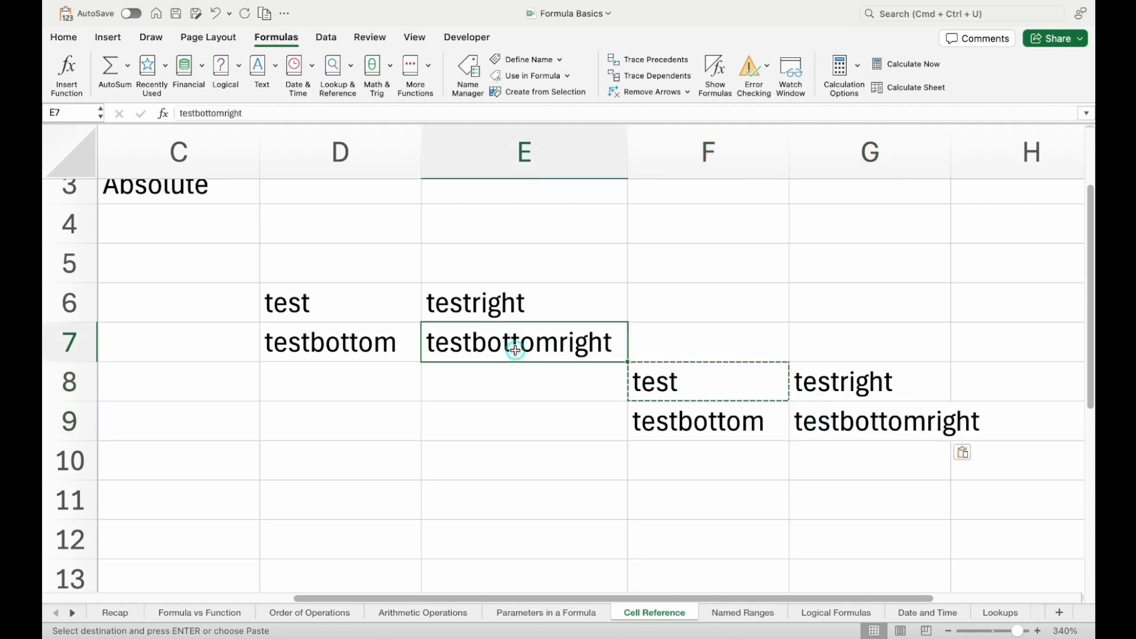
{"action": "left_click", "coordinate": [723, 398]}
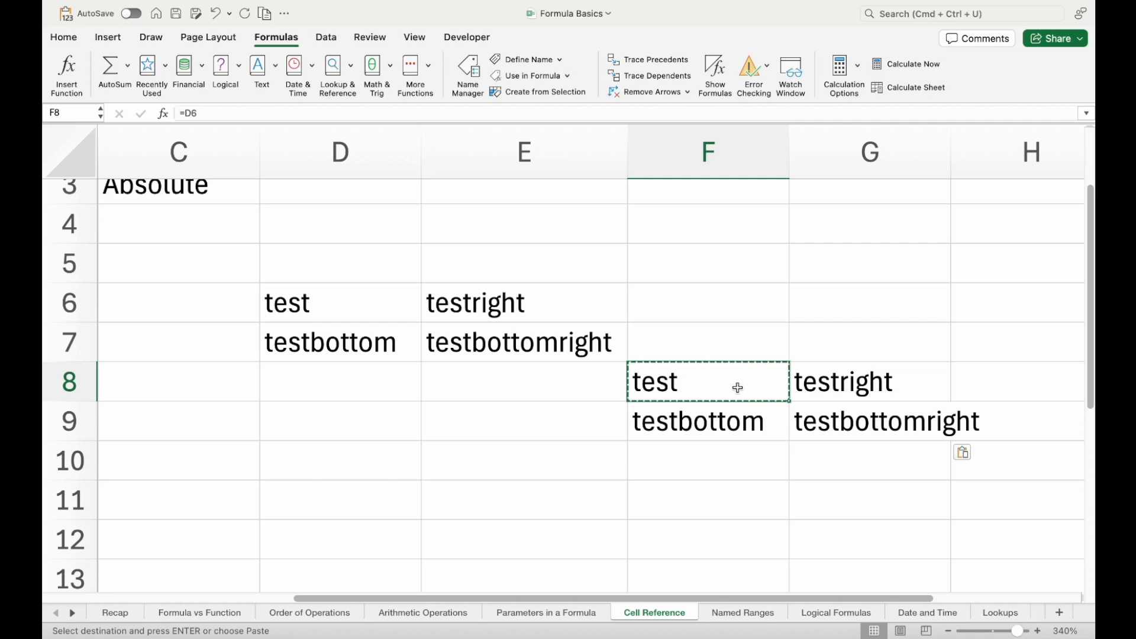
Clear the contents of range C1:H9, keeping only the Relative, Absolute and Mixed labels in column A
{"action": "scroll", "coordinate": [737, 386], "scroll_direction": "left", "scroll_amount": 5}
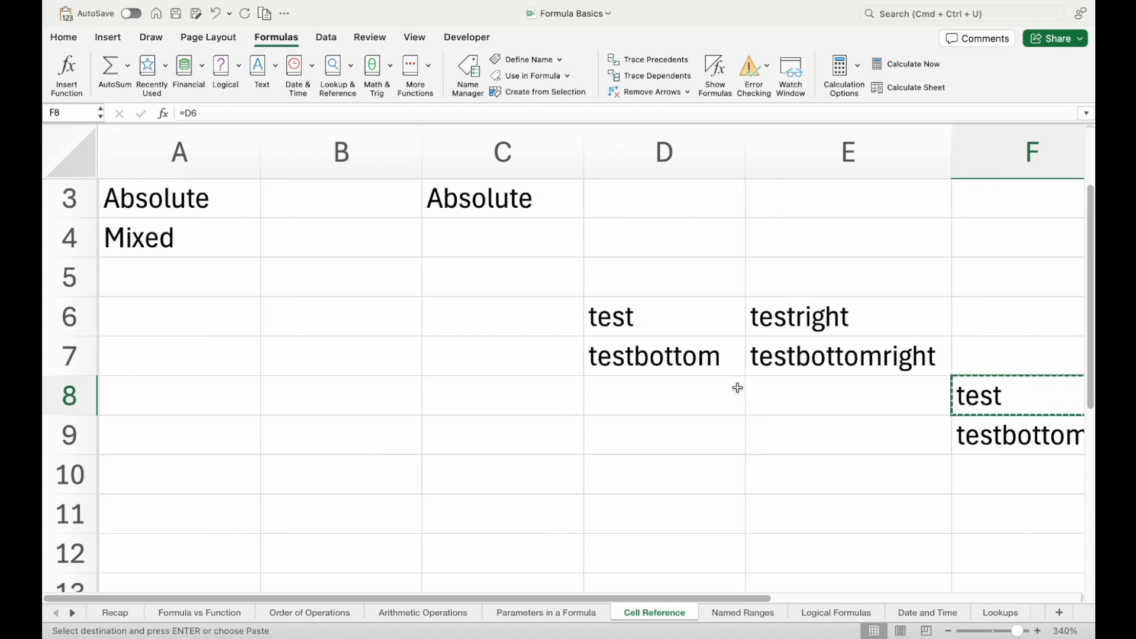
{"action": "scroll", "coordinate": [737, 386], "scroll_direction": "up", "scroll_amount": 3}
{"action": "left_click", "coordinate": [163, 231]}
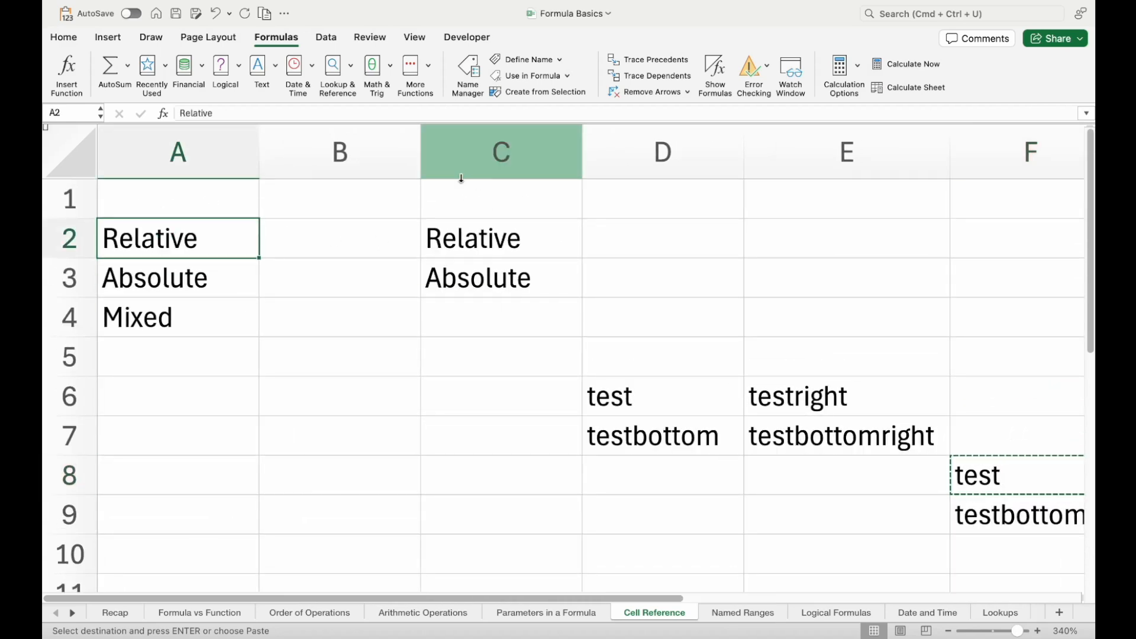
{"action": "left_click_drag", "start_coordinate": [458, 199], "coordinate": [1071, 469]}
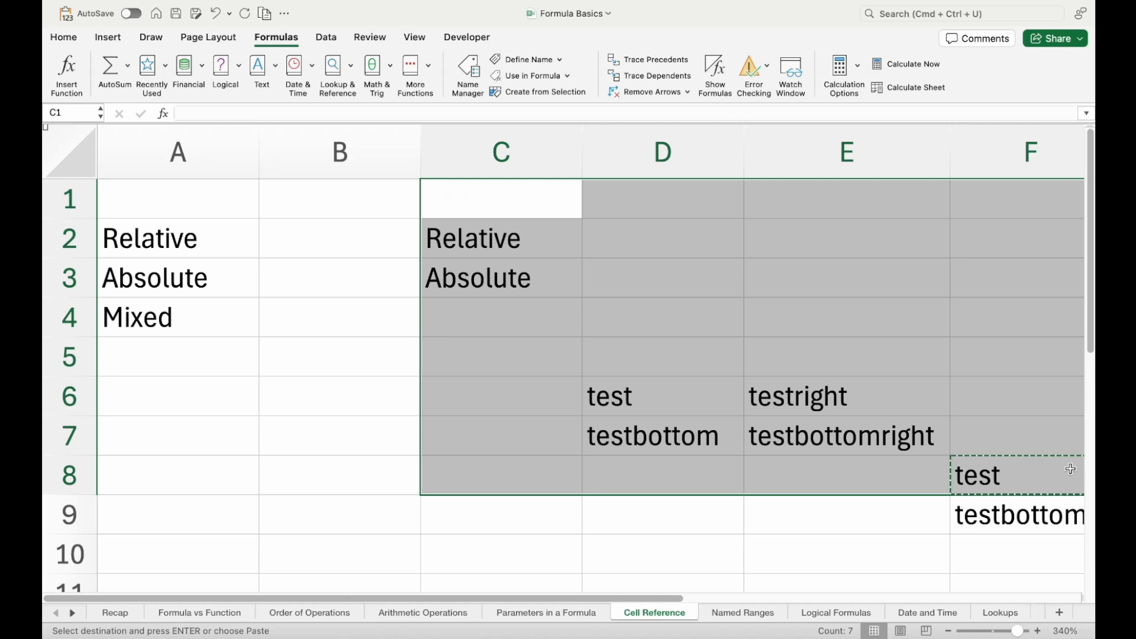
{"action": "key", "text": "shift+Right"}
{"action": "key", "text": "shift+Right"}
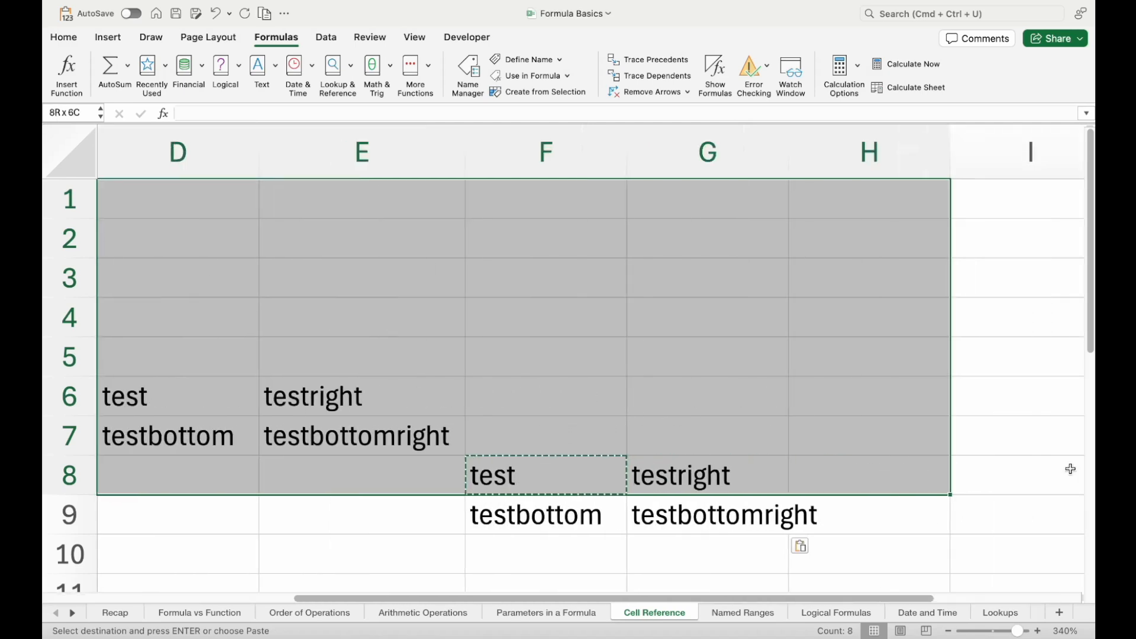
{"action": "key", "text": "shift+Down"}
{"action": "key", "text": "Delete"}
{"action": "key", "text": "Left"}
{"action": "key", "text": "Left"}
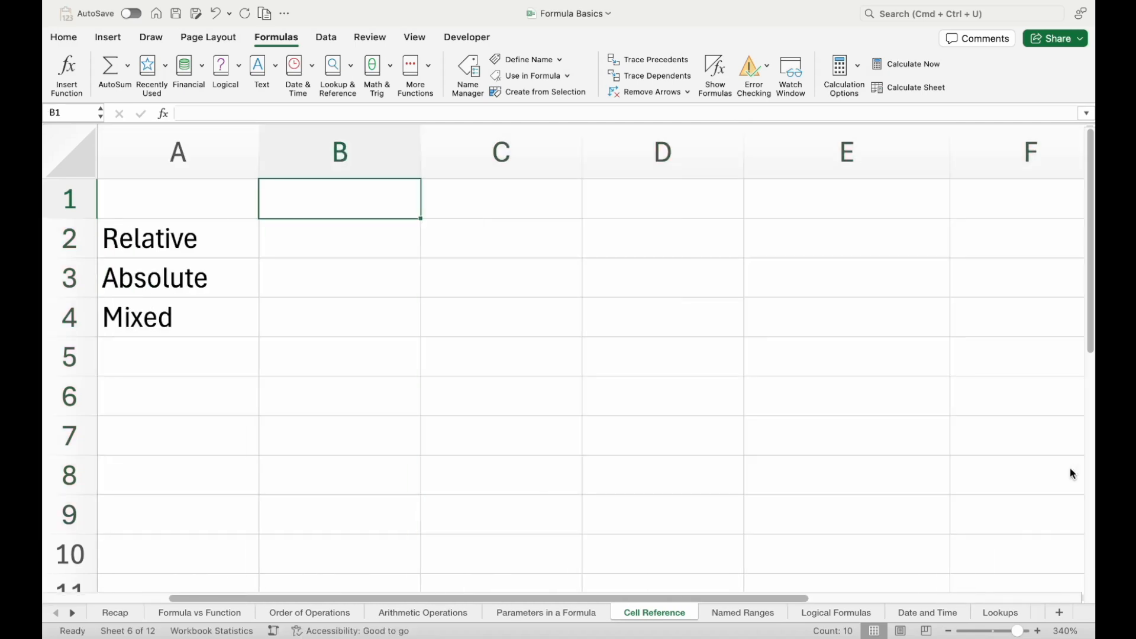
{"action": "key", "text": "Down"}
{"action": "key", "text": "Down"}
{"action": "key", "text": "Down"}
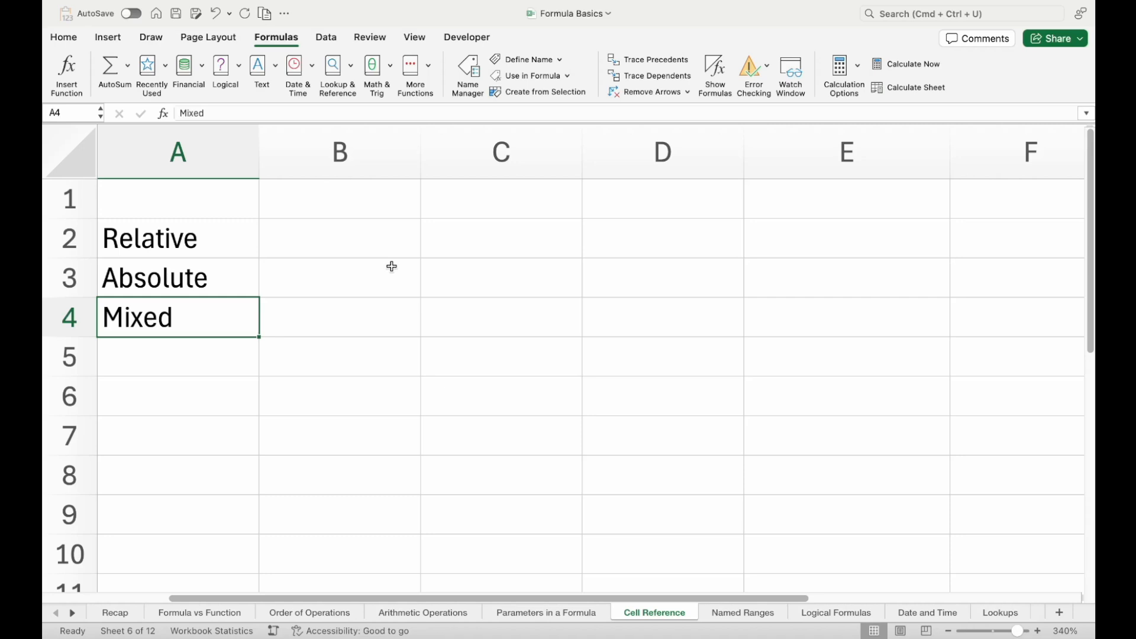
Enter a formula in C2 with a relative reference to the Absolute label, =A3
{"action": "left_click", "coordinate": [438, 246]}
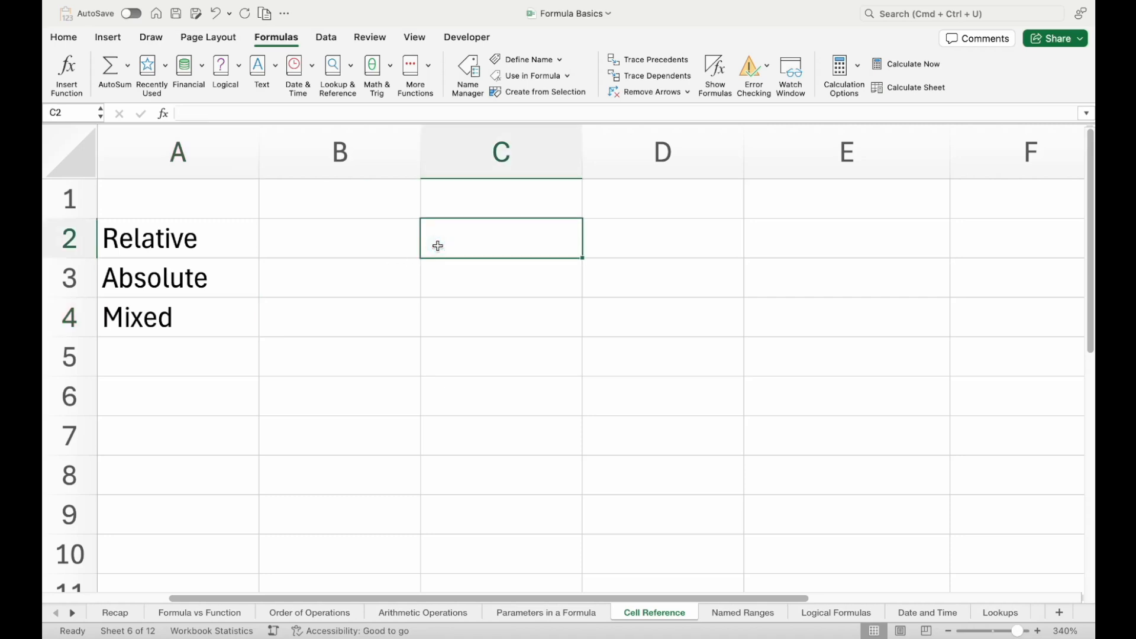
{"action": "type", "text": "="}
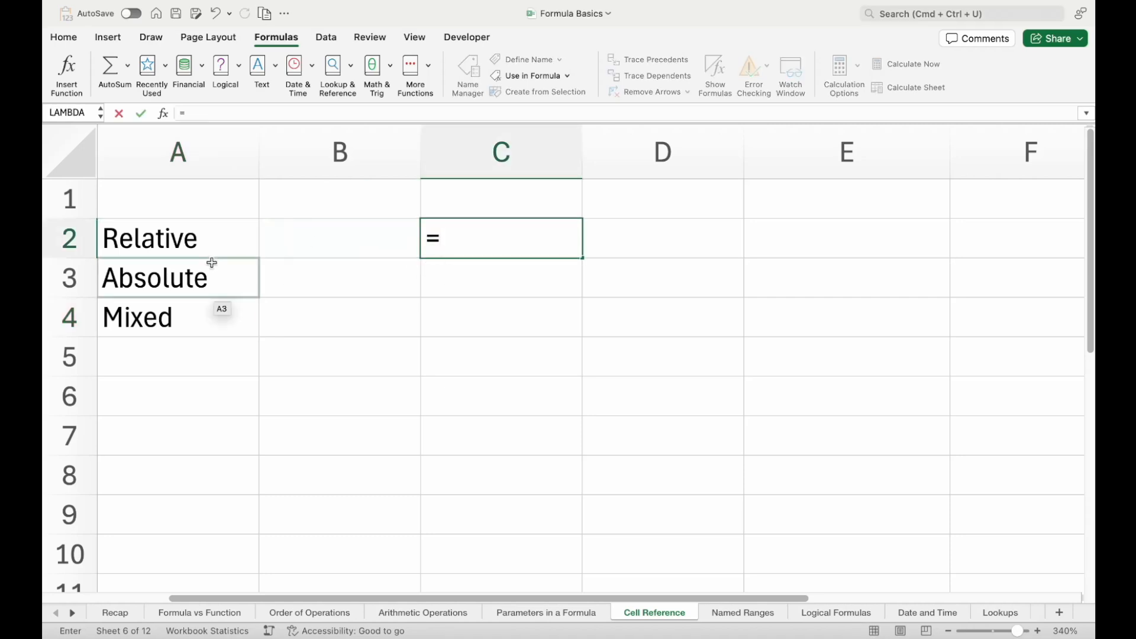
{"action": "left_click", "coordinate": [212, 276]}
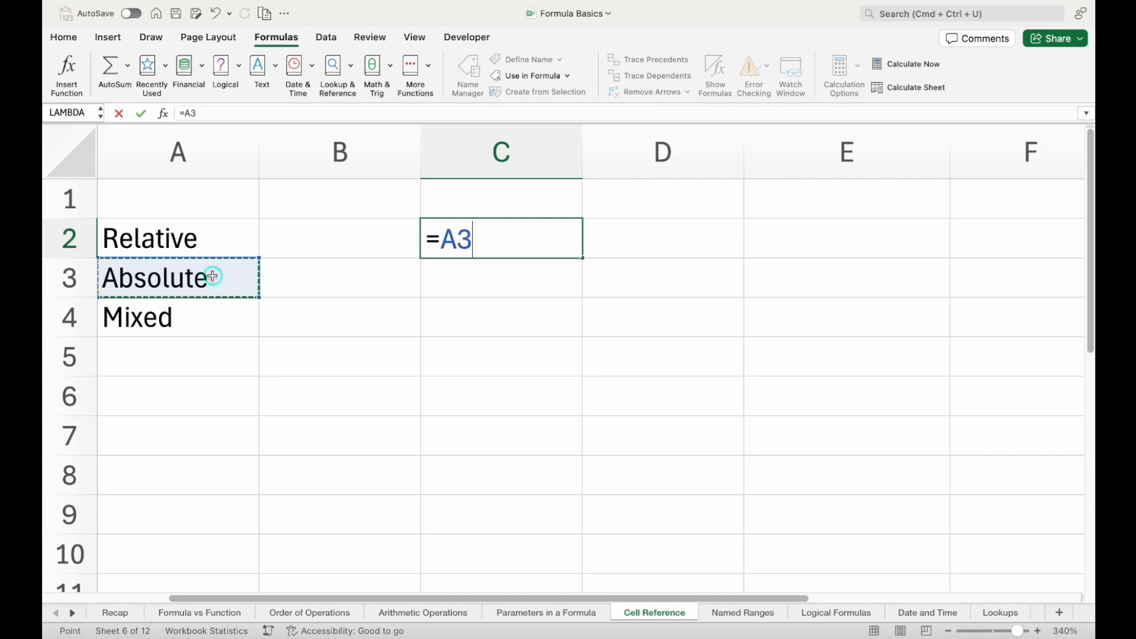
{"action": "key", "text": "Return"}
Copy the relative formula from C2 into C3 directly below, and clear C3 again
{"action": "key", "text": "Up"}
{"action": "key", "text": "super+c"}
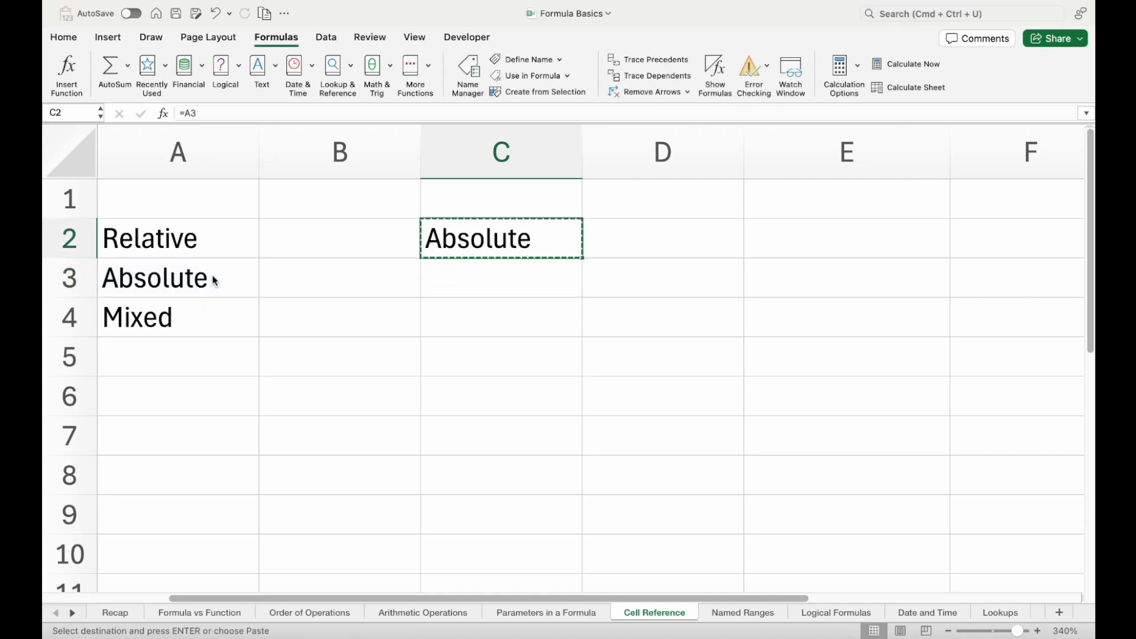
{"action": "key", "text": "Down"}
{"action": "key", "text": "super+v"}
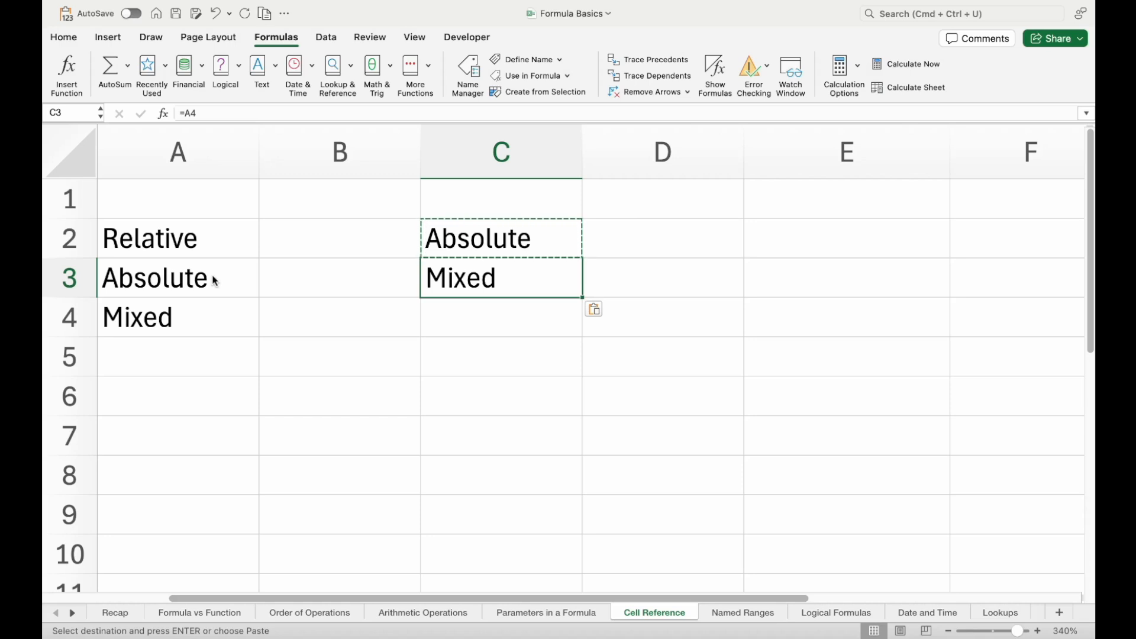
{"action": "key", "text": "Delete"}
Change the reference in C2 to an absolute one, making the formula =$A$3
{"action": "key", "text": "Up"}
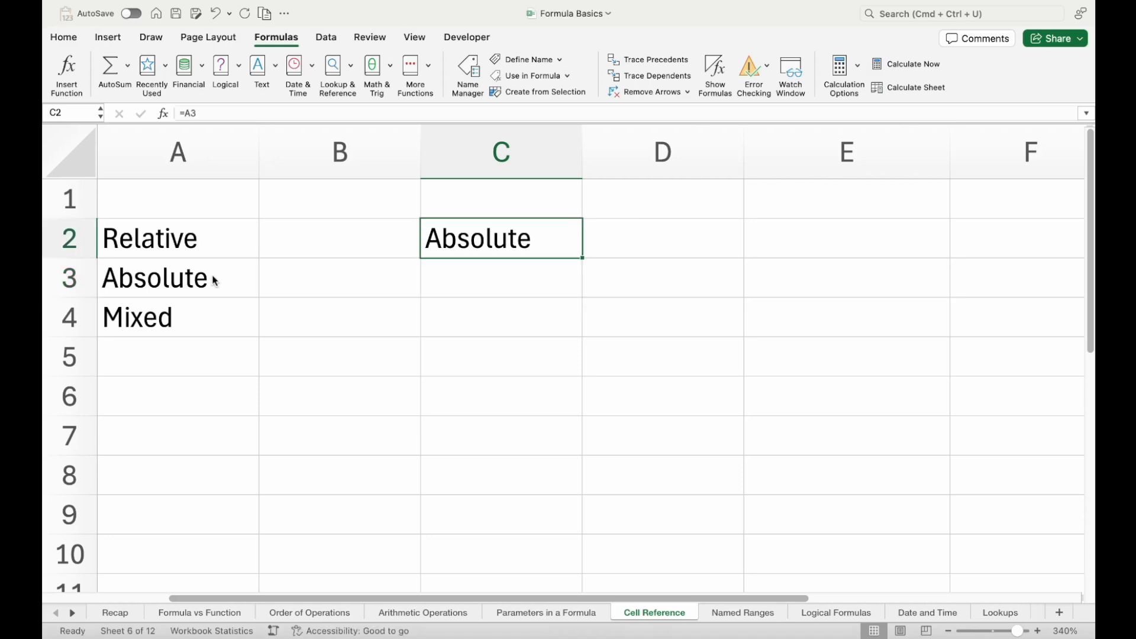
{"action": "type", "text": "=A3"}
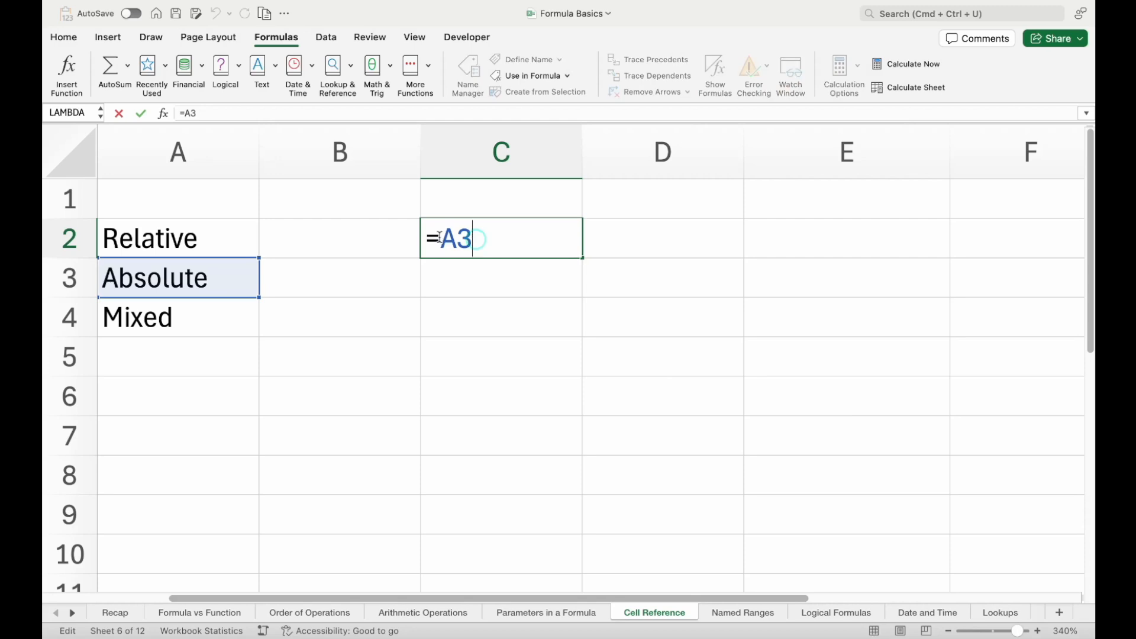
{"action": "type", "text": "$"}
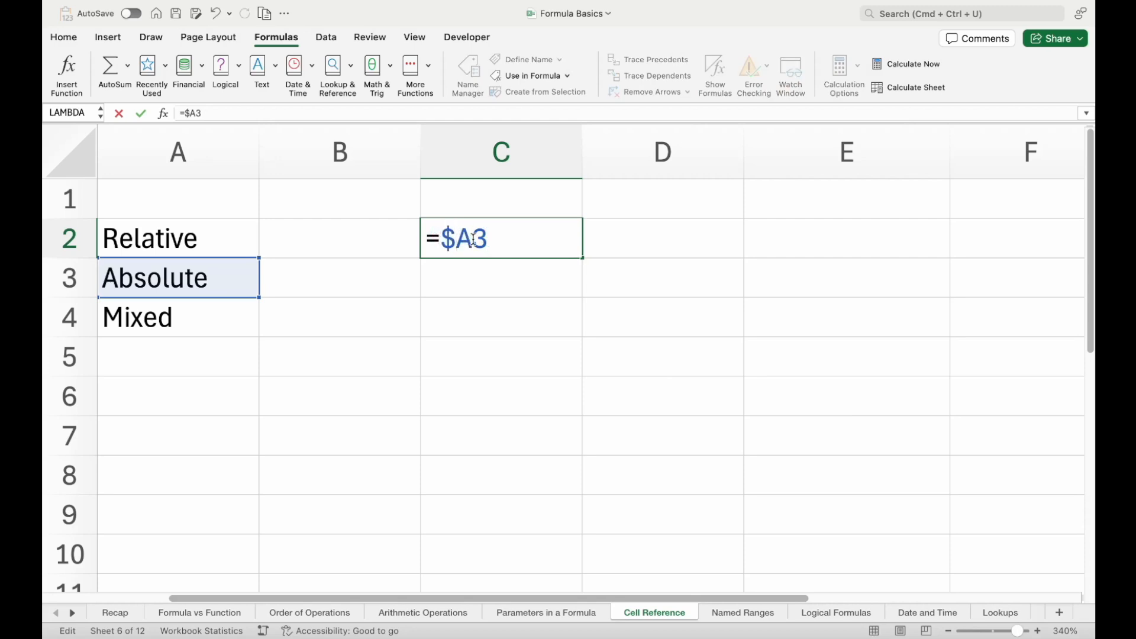
{"action": "type", "text": "$"}
{"action": "key", "text": "Return"}
Copy the absolute formula from C2 into C3 and check the reference in the pasted cell
{"action": "left_click", "coordinate": [477, 244]}
{"action": "key", "text": "super+c"}
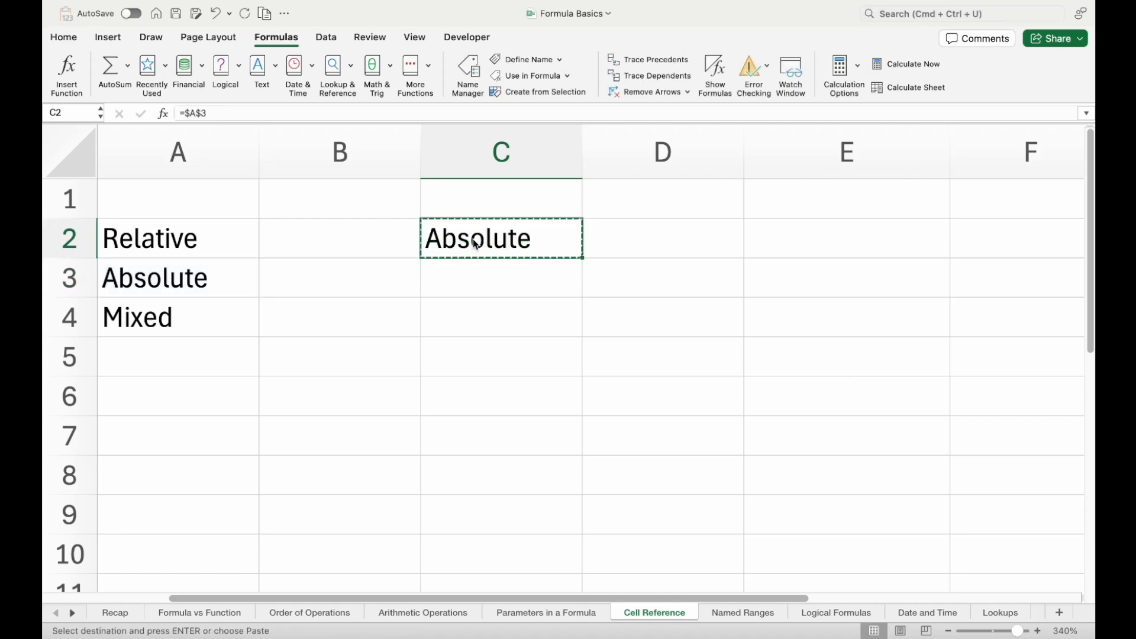
{"action": "left_click", "coordinate": [486, 279]}
{"action": "key", "text": "super+v"}
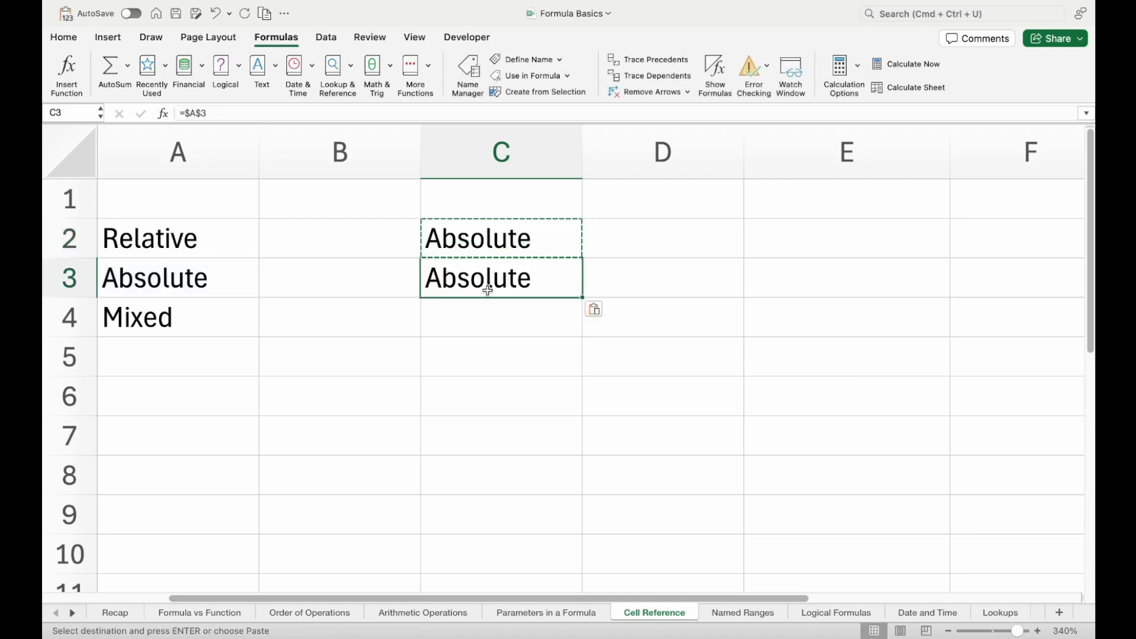
{"action": "double_click", "coordinate": [486, 280]}
{"action": "key", "text": "Escape"}
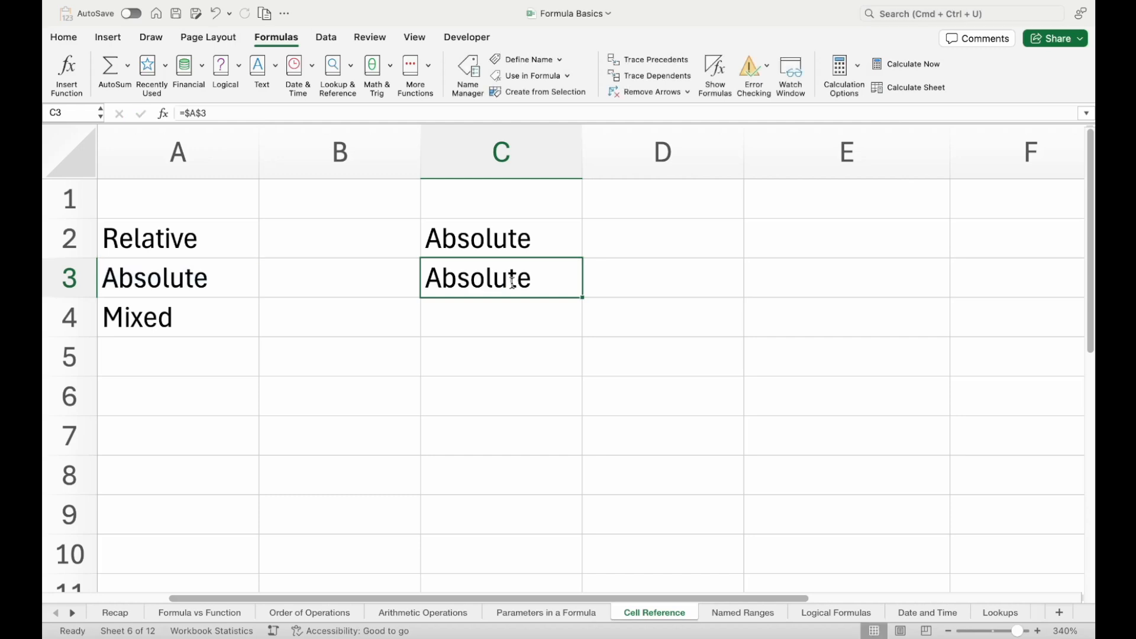
Copy the absolute formula from C3 into D3 and D2
{"action": "key", "text": "super+c"}
{"action": "key", "text": "Right"}
{"action": "key", "text": "super+v"}
{"action": "key", "text": "Up"}
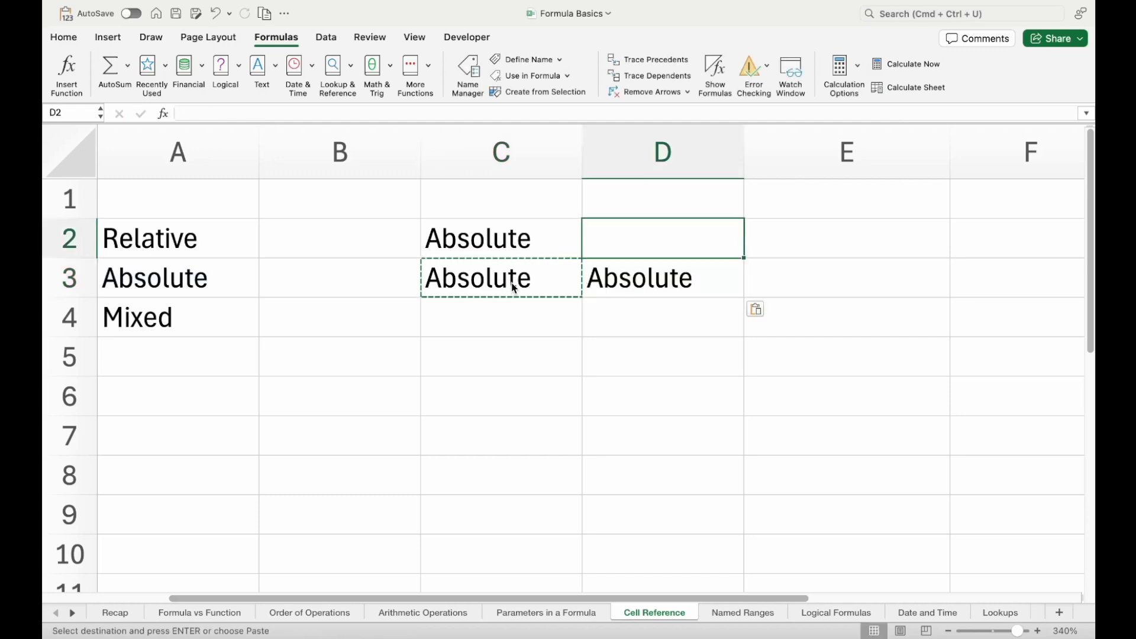
{"action": "key", "text": "super+v"}
Inspect the formula in C2, temporarily show all formulas to compare C2:D3, and check source cell A3 against A2
{"action": "double_click", "coordinate": [519, 239]}
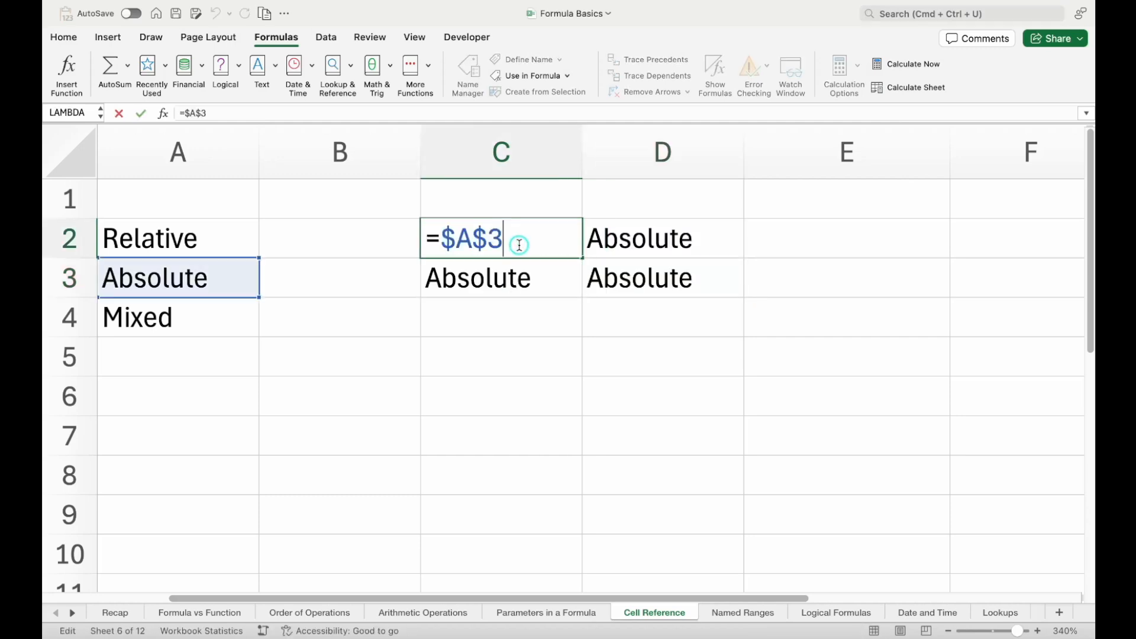
{"action": "left_click", "coordinate": [627, 249]}
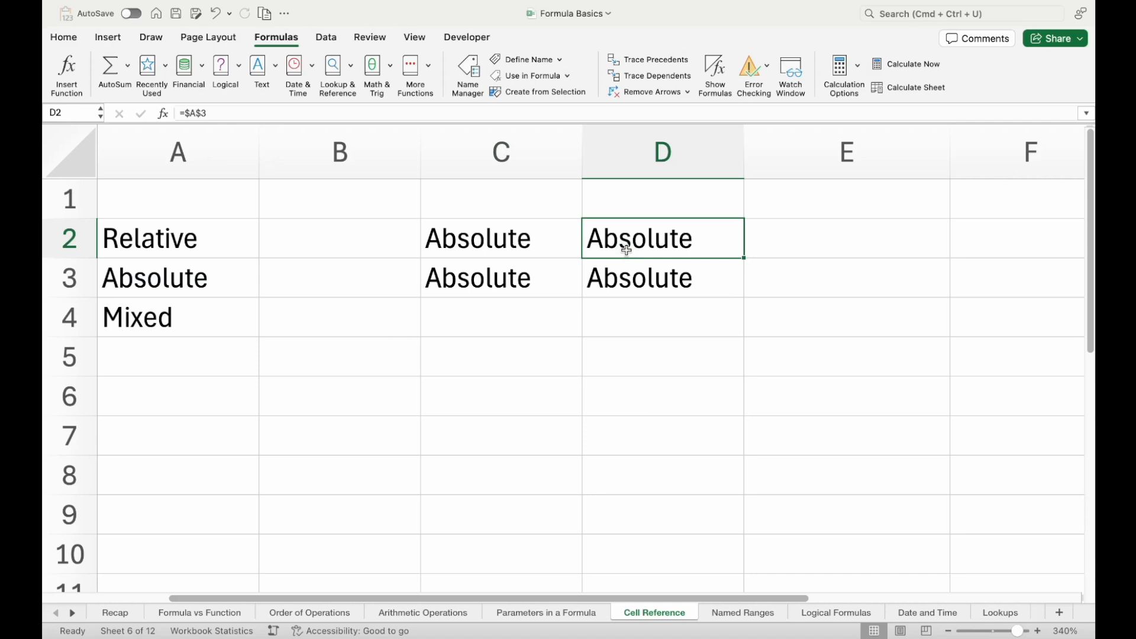
{"action": "key", "text": "ctrl+grave"}
{"action": "scroll", "coordinate": [722, 276], "scroll_direction": "right", "scroll_amount": 3}
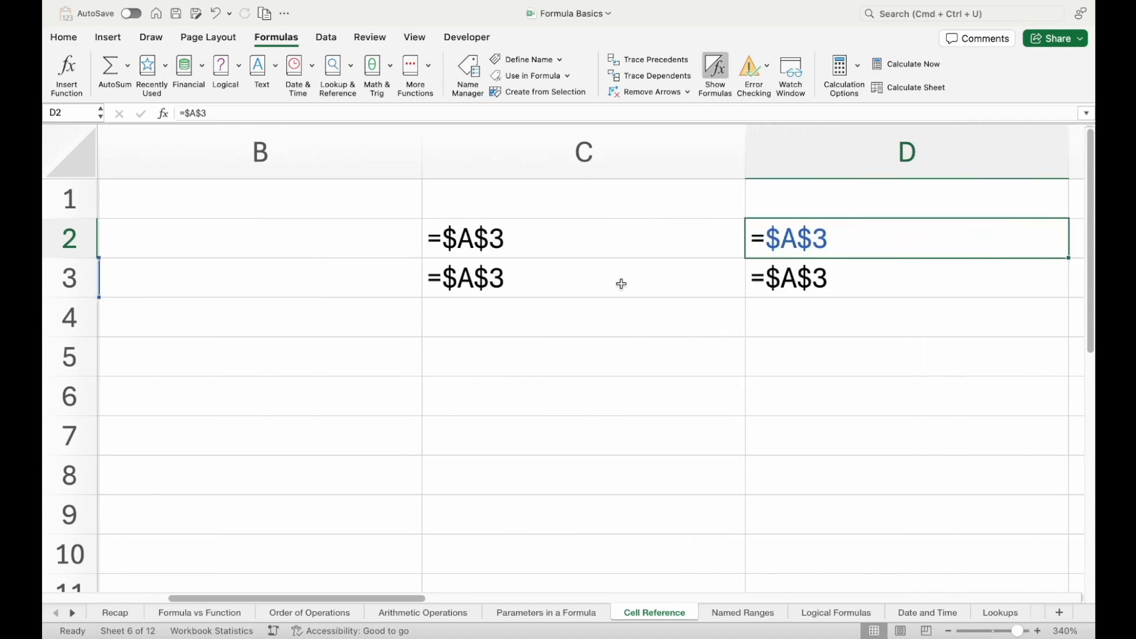
{"action": "key", "text": "ctrl+grave"}
{"action": "left_click", "coordinate": [233, 269]}
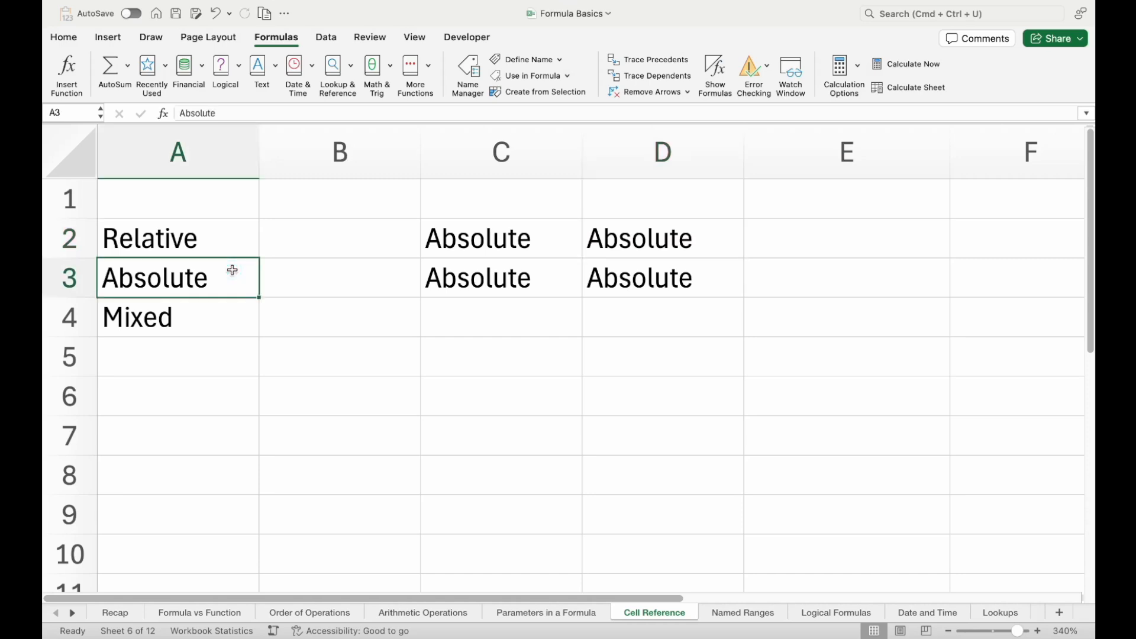
{"action": "left_click", "coordinate": [229, 232]}
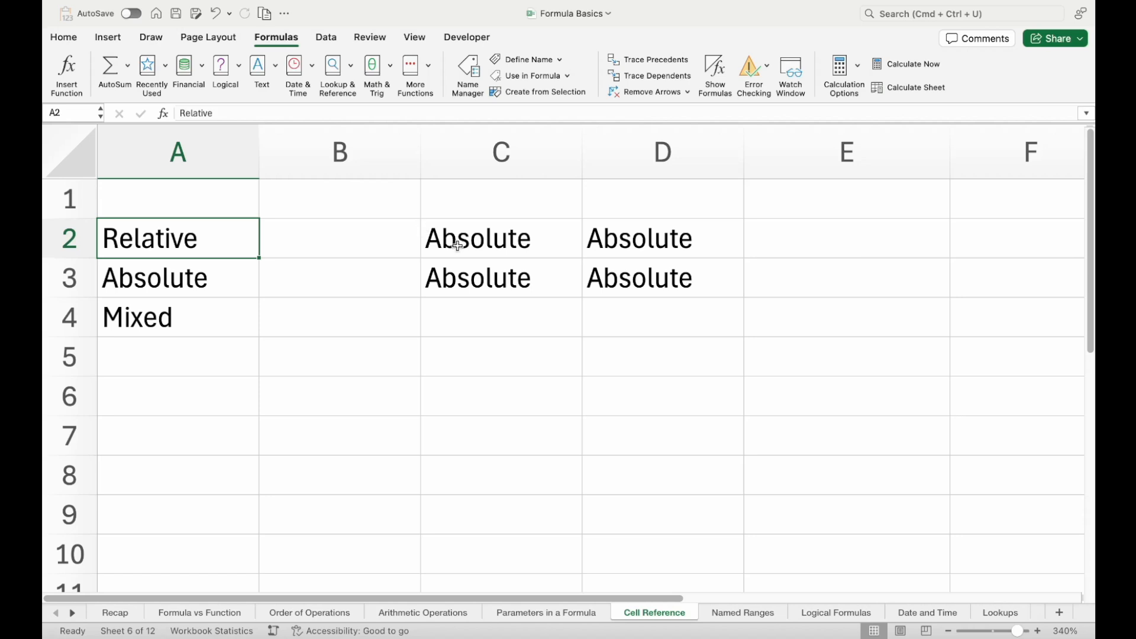
Clear the contents of range C1:D3 and select the Mixed label in A4
{"action": "left_click_drag", "start_coordinate": [436, 208], "coordinate": [655, 283]}
{"action": "key", "text": "Delete"}
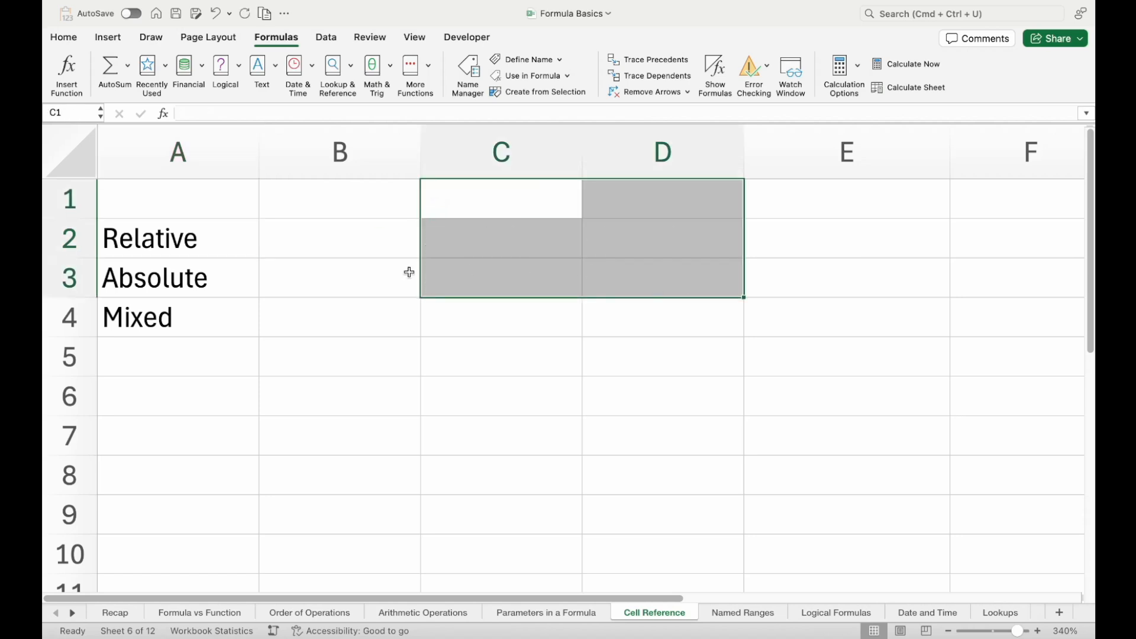
{"action": "left_click", "coordinate": [151, 316]}
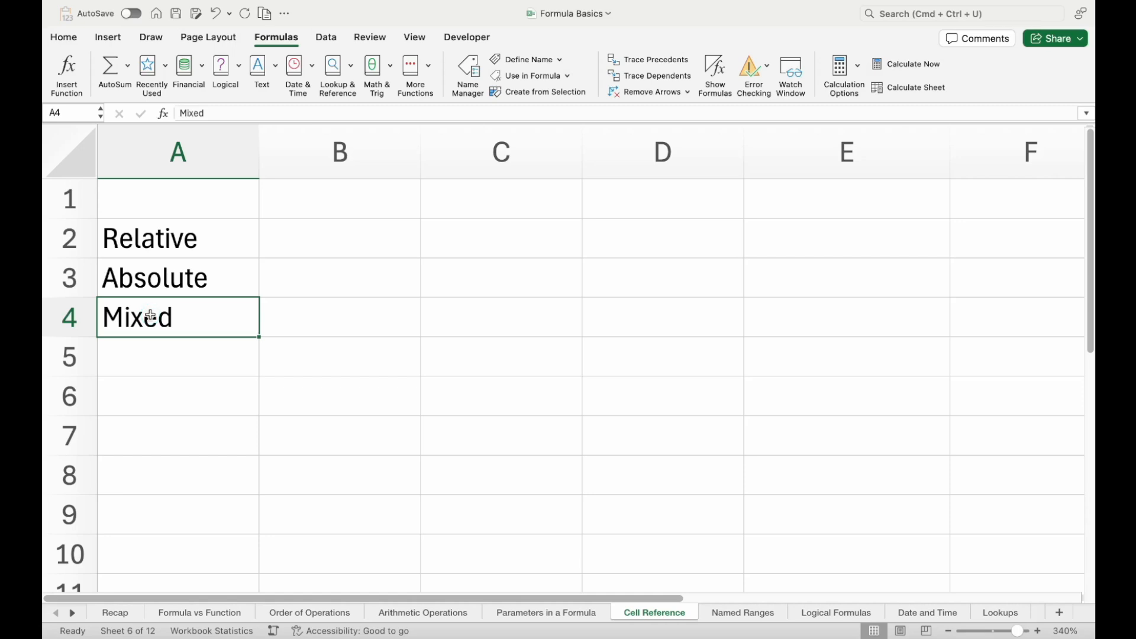
Begin the formula =A4 in C3 and highlight its column letter and row number in turn
{"action": "left_click", "coordinate": [465, 272]}
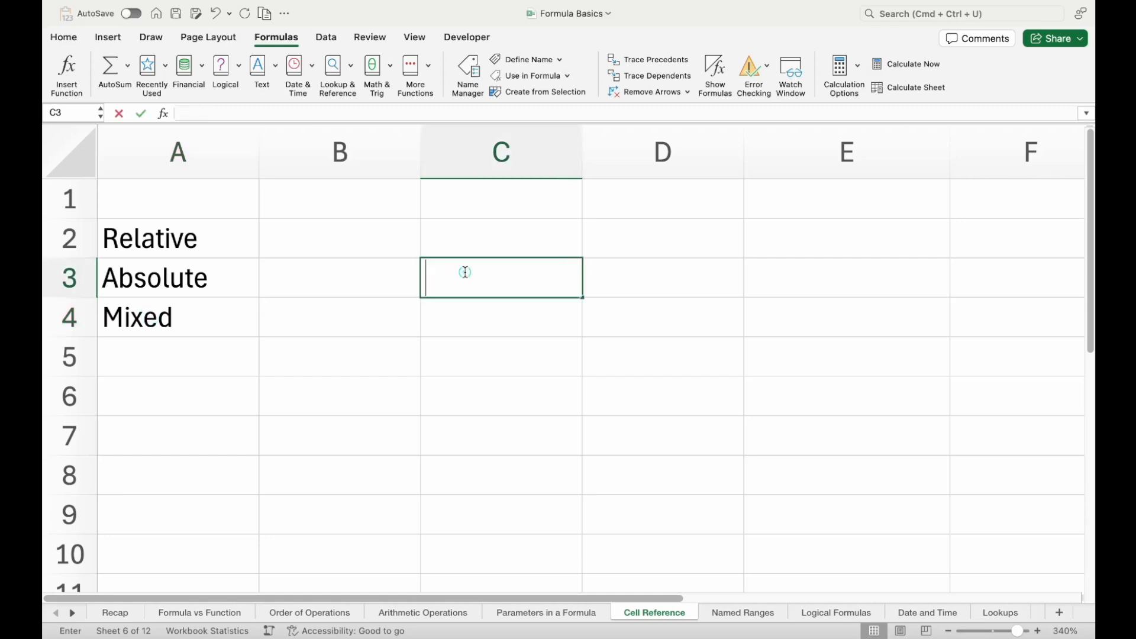
{"action": "type", "text": "="}
{"action": "left_click", "coordinate": [131, 322]}
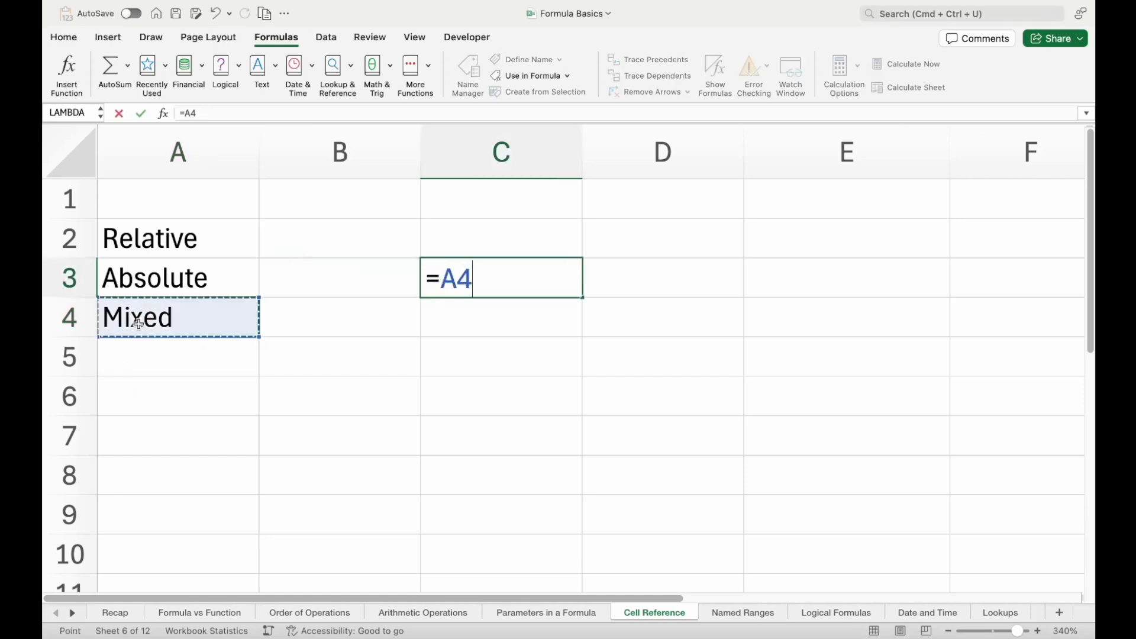
{"action": "left_click", "coordinate": [443, 277]}
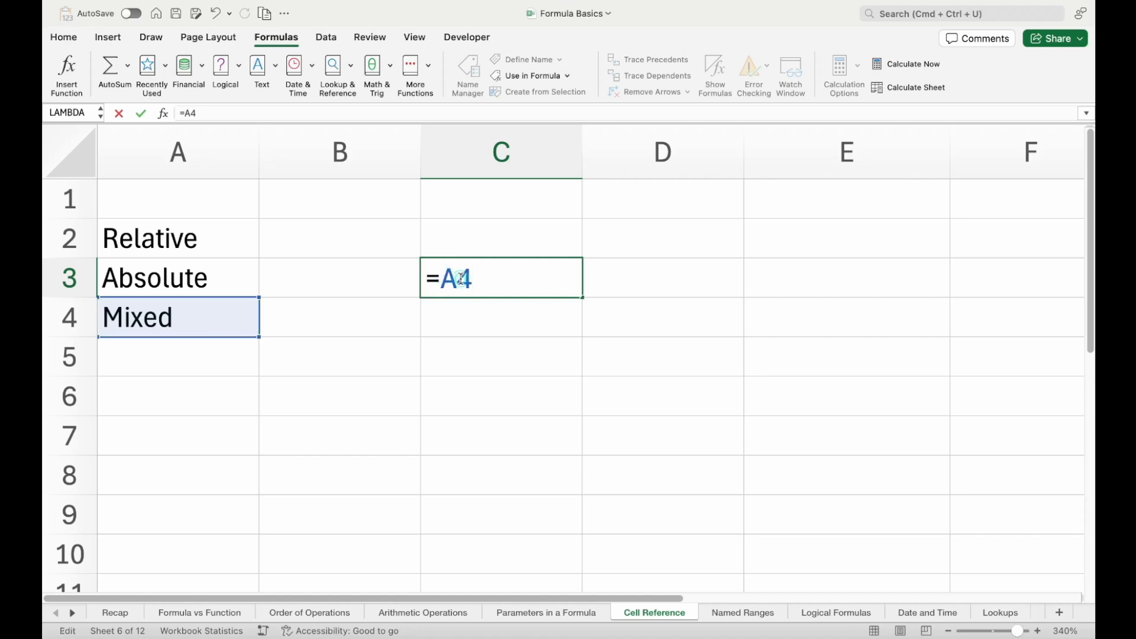
{"action": "key", "text": "shift+Right"}
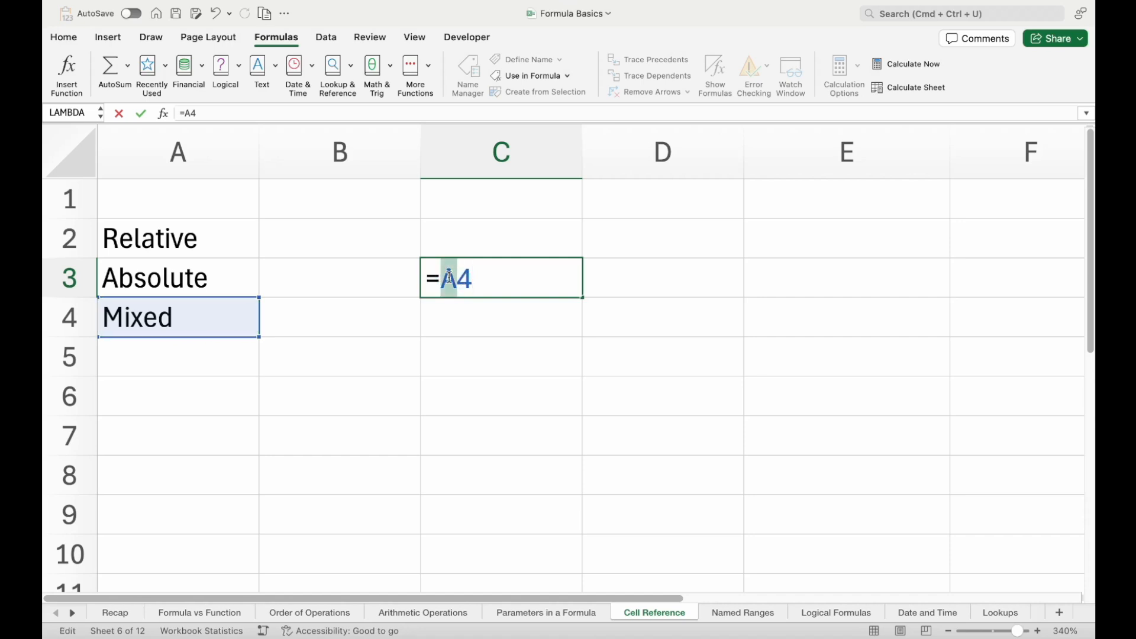
{"action": "key", "text": "Right"}
{"action": "key", "text": "shift+Right"}
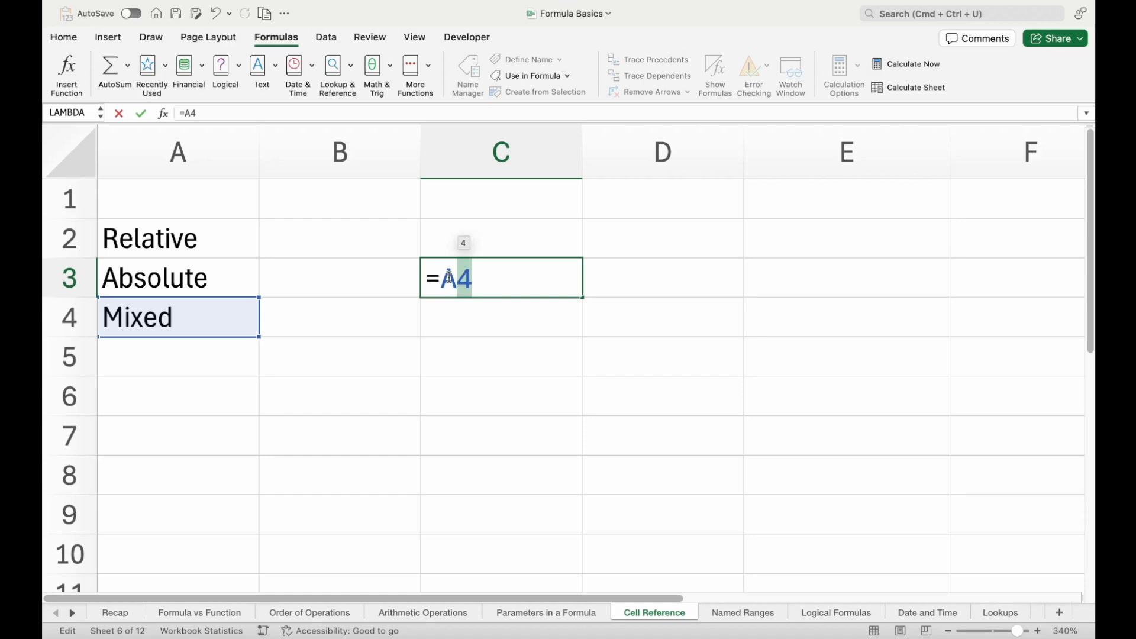
Lock only the column of the reference in C3 and confirm the mixed formula =$A4
{"action": "key", "text": "Left"}
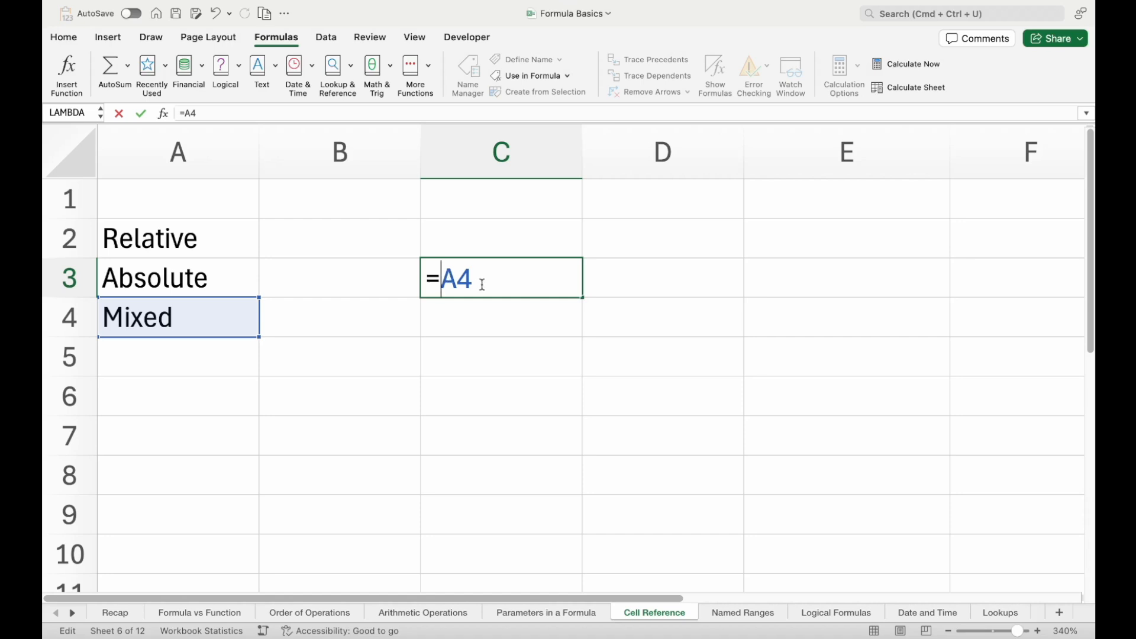
{"action": "type", "text": "$A"}
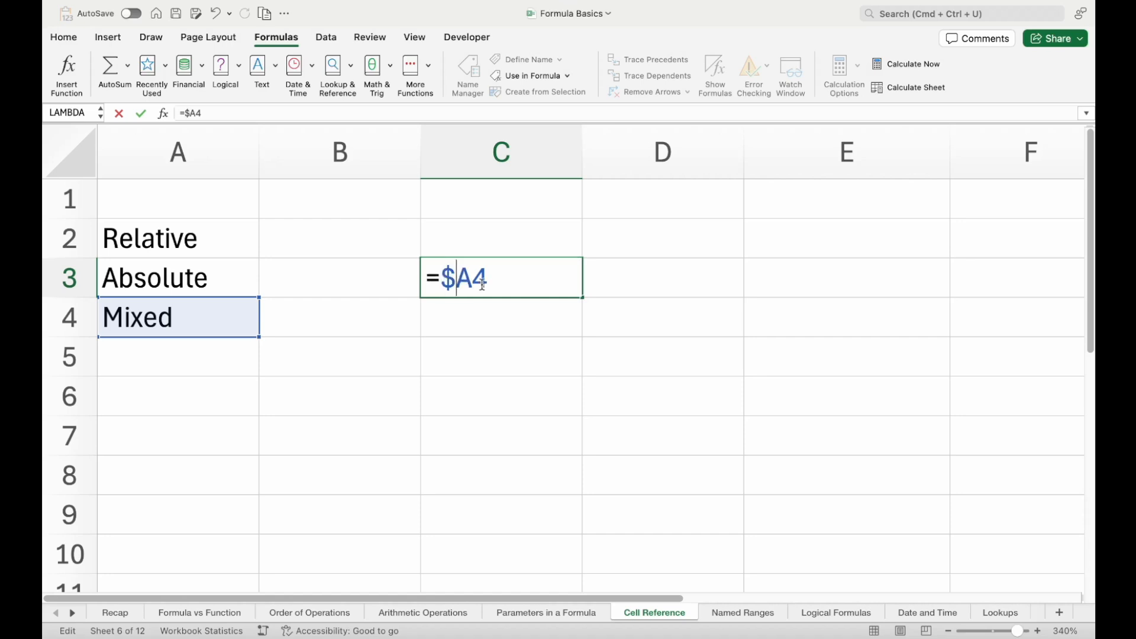
{"action": "type", "text": "$"}
{"action": "key", "text": "BackSpace"}
{"action": "left_click", "coordinate": [507, 312]}
{"action": "double_click", "coordinate": [477, 273]}
{"action": "key", "text": "Return"}
Copy the mixed formula from C3 into C2 directly above
{"action": "left_click", "coordinate": [478, 279]}
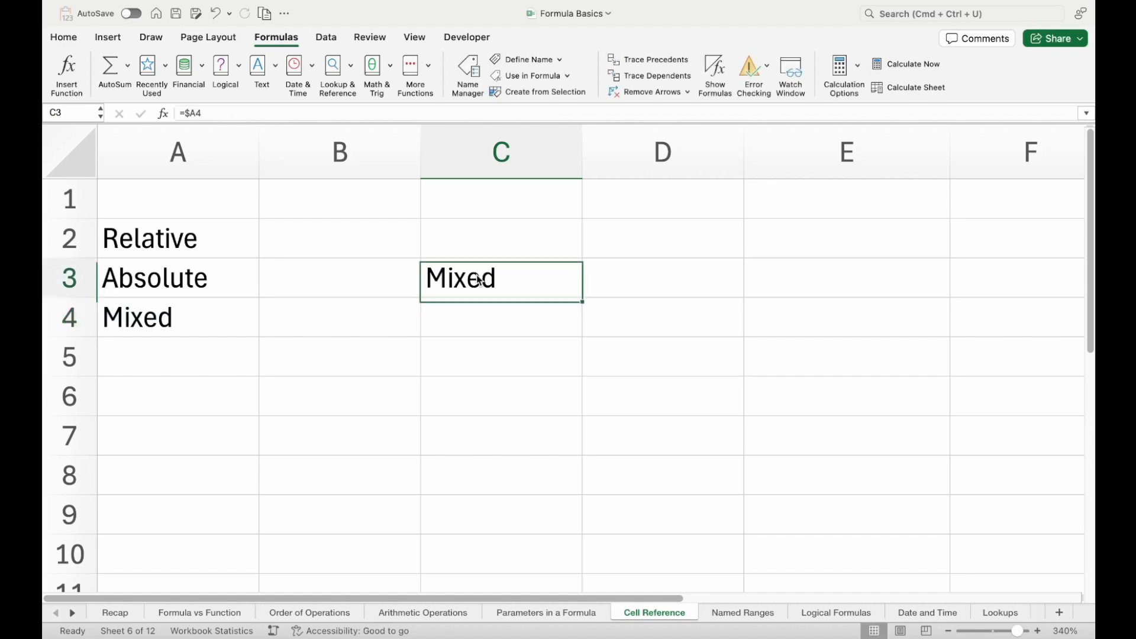
{"action": "key", "text": "super+c"}
{"action": "key", "text": "Up"}
{"action": "key", "text": "super+v"}
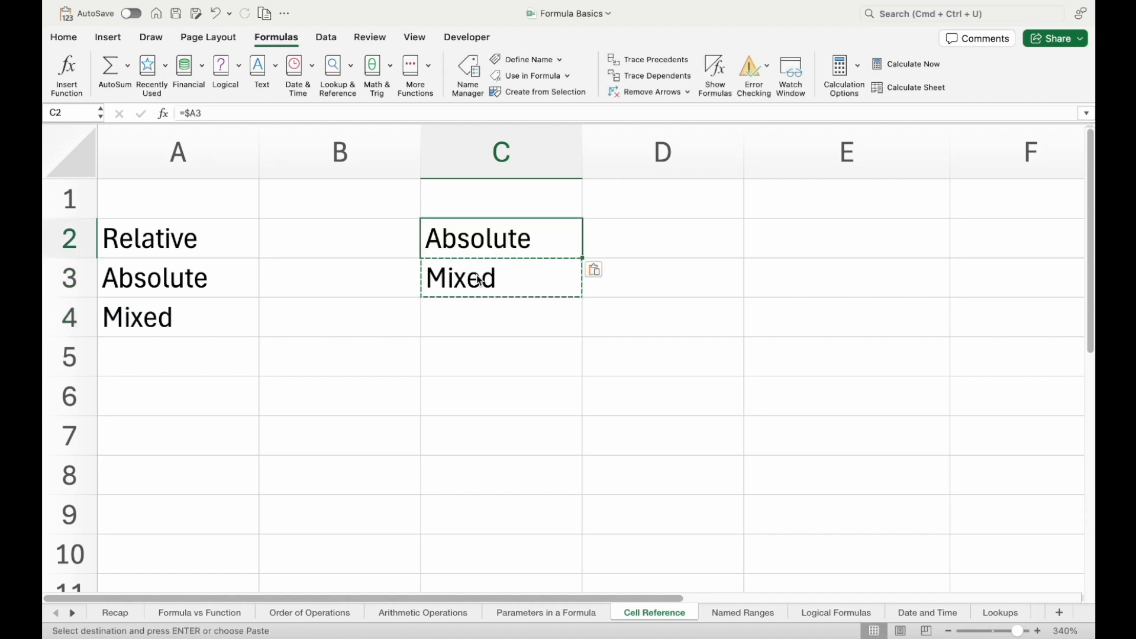
{"action": "key", "text": "Down"}
{"action": "key", "text": "Up"}
Inspect the formulas in C3 and C2 to compare their column and row references
{"action": "left_click", "coordinate": [513, 272]}
{"action": "double_click", "coordinate": [513, 272]}
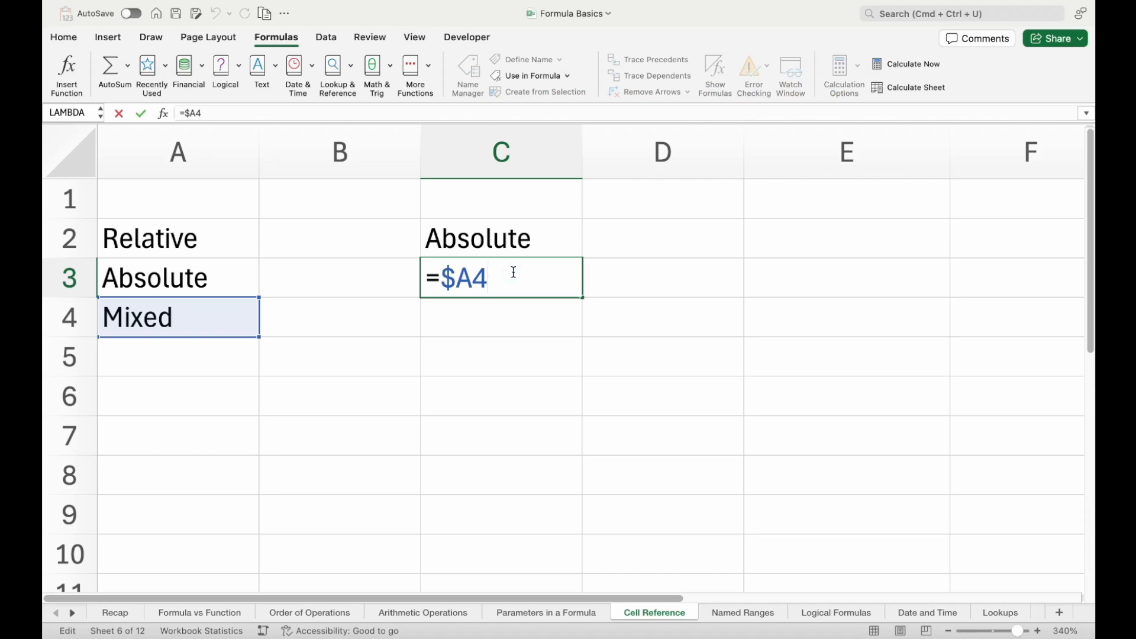
{"action": "key", "text": "Escape"}
{"action": "double_click", "coordinate": [504, 244]}
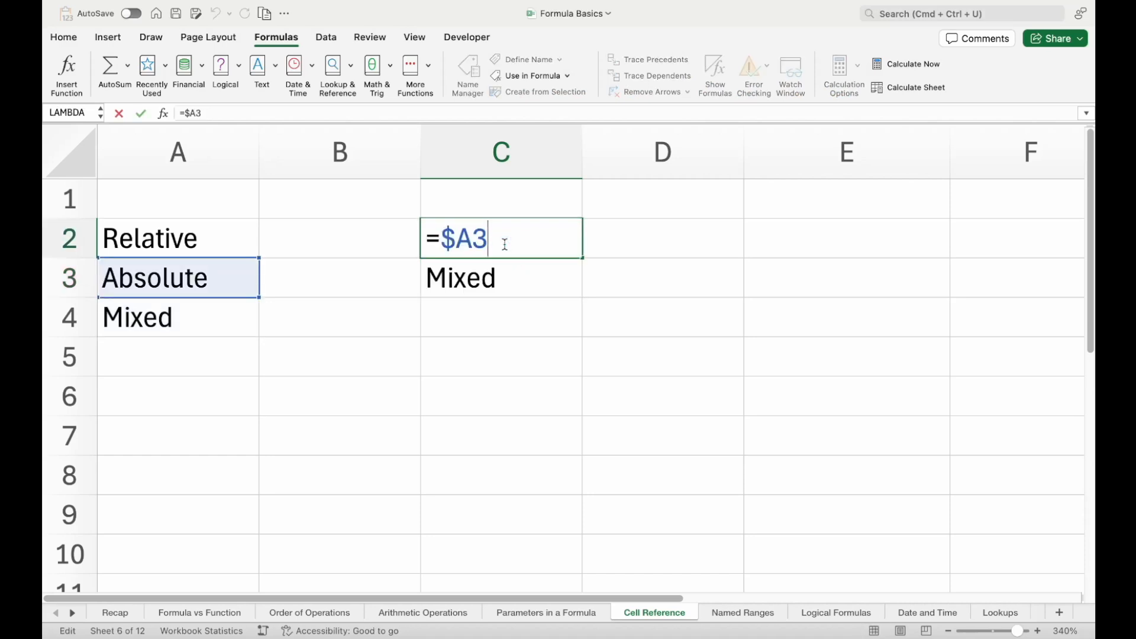
{"action": "key", "text": "Escape"}
Copy the mixed formula from C3 into D3 and check the reference in the pasted cell
{"action": "key", "text": "Down"}
{"action": "key", "text": "super+c"}
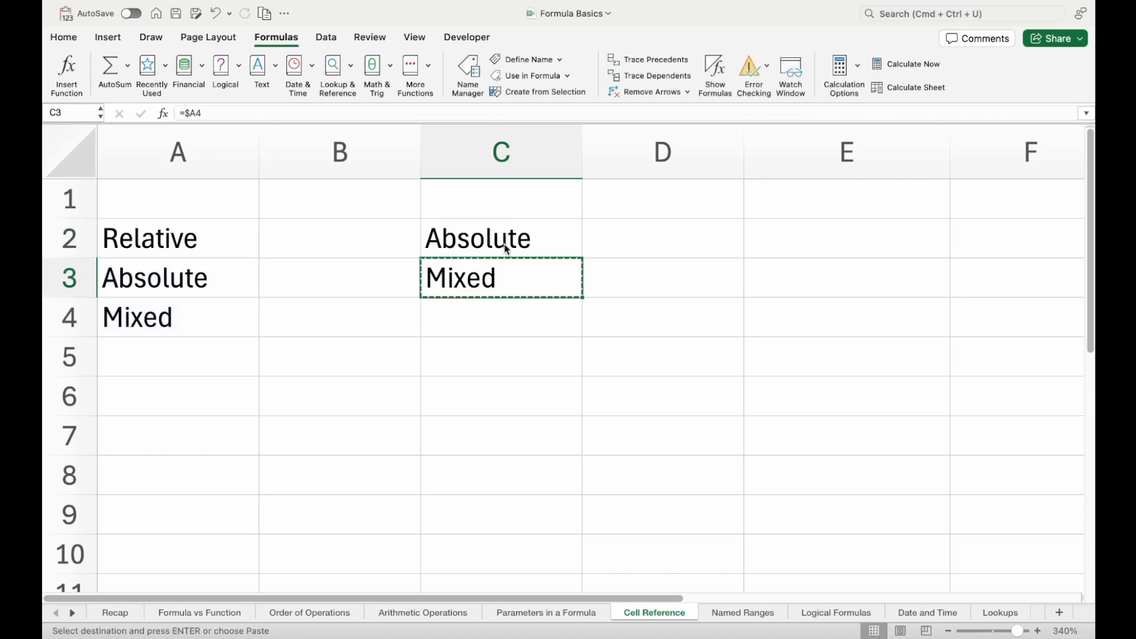
{"action": "key", "text": "Right"}
{"action": "key", "text": "super+v"}
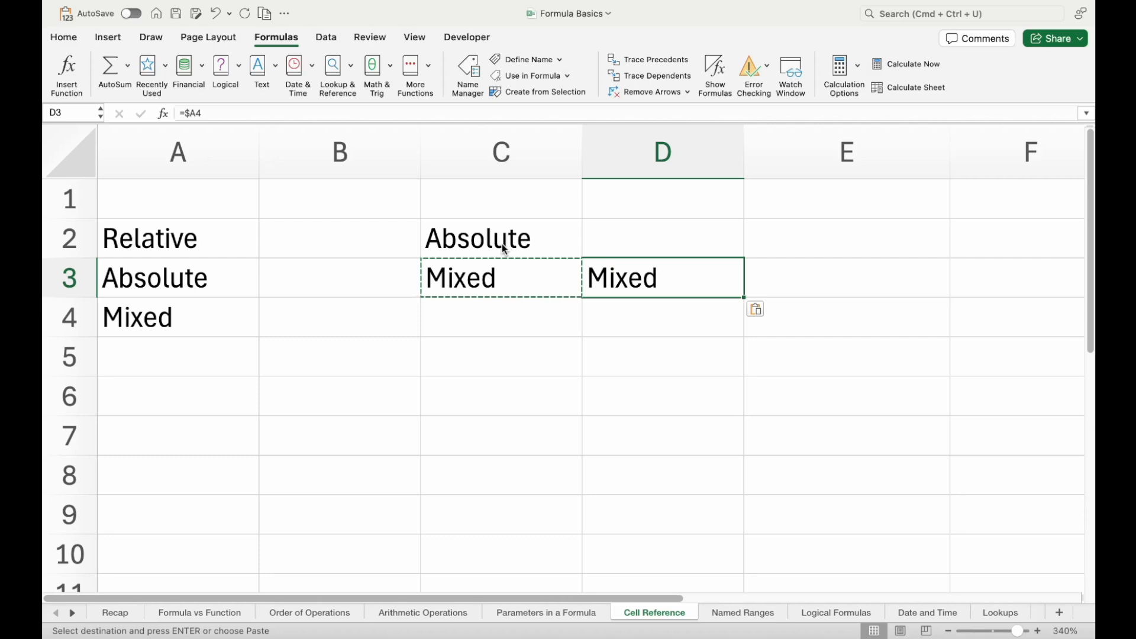
{"action": "double_click", "coordinate": [616, 272]}
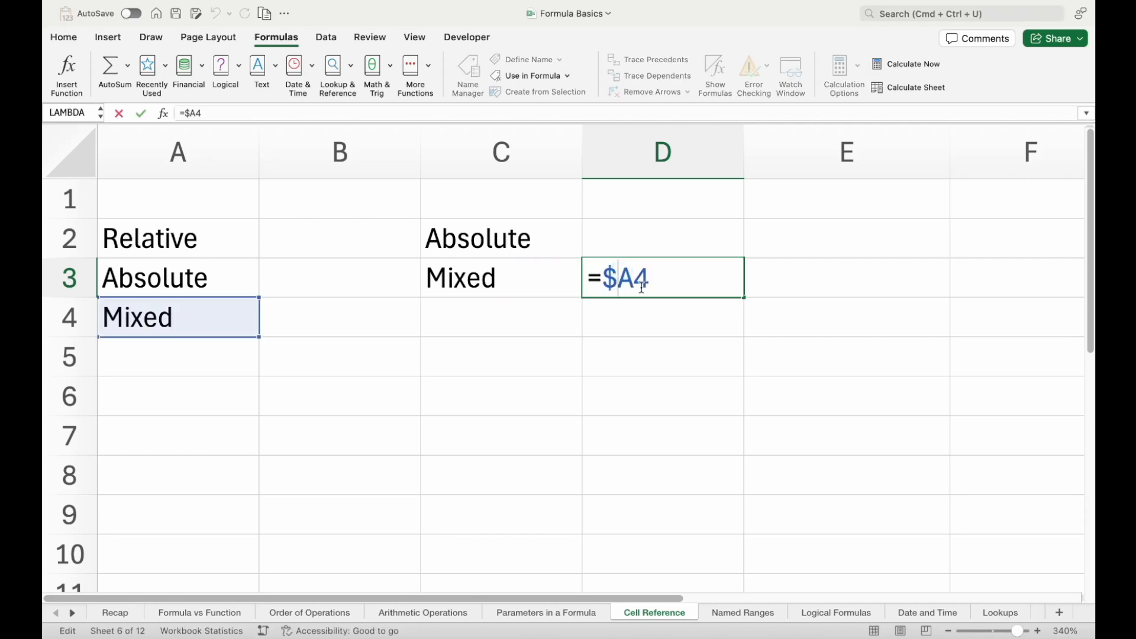
{"action": "key", "text": "Escape"}
Copy the mixed formula from D3 into D2 directly above
{"action": "key", "text": "super+c"}
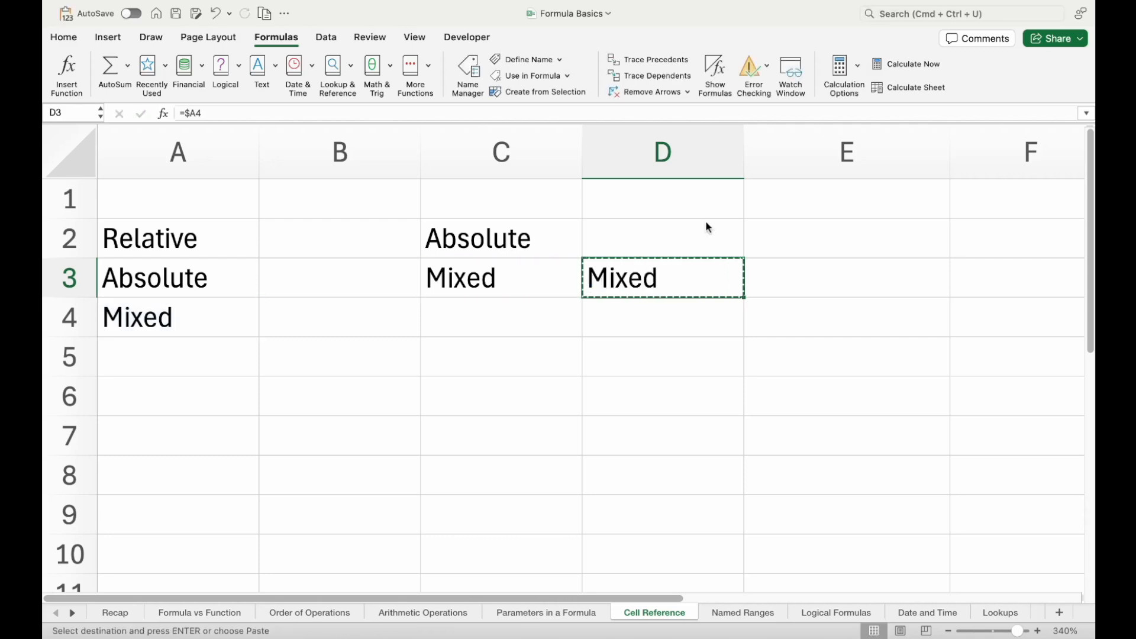
{"action": "left_click", "coordinate": [706, 223]}
{"action": "key", "text": "super+v"}
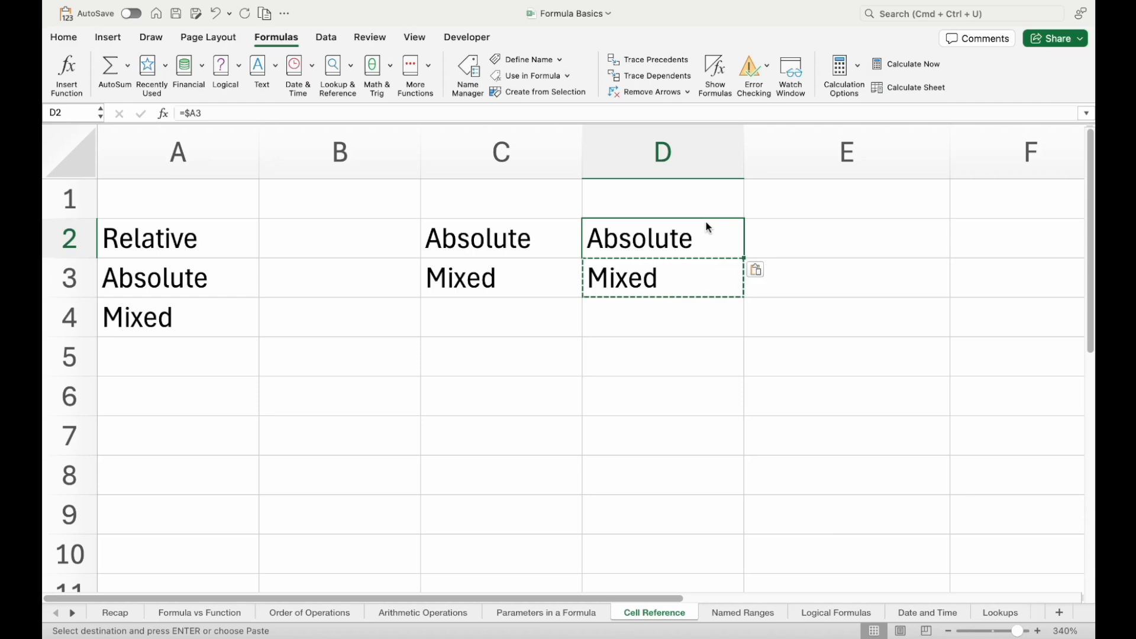
Check the column and row references of the copied formula in D2
{"action": "double_click", "coordinate": [699, 234]}
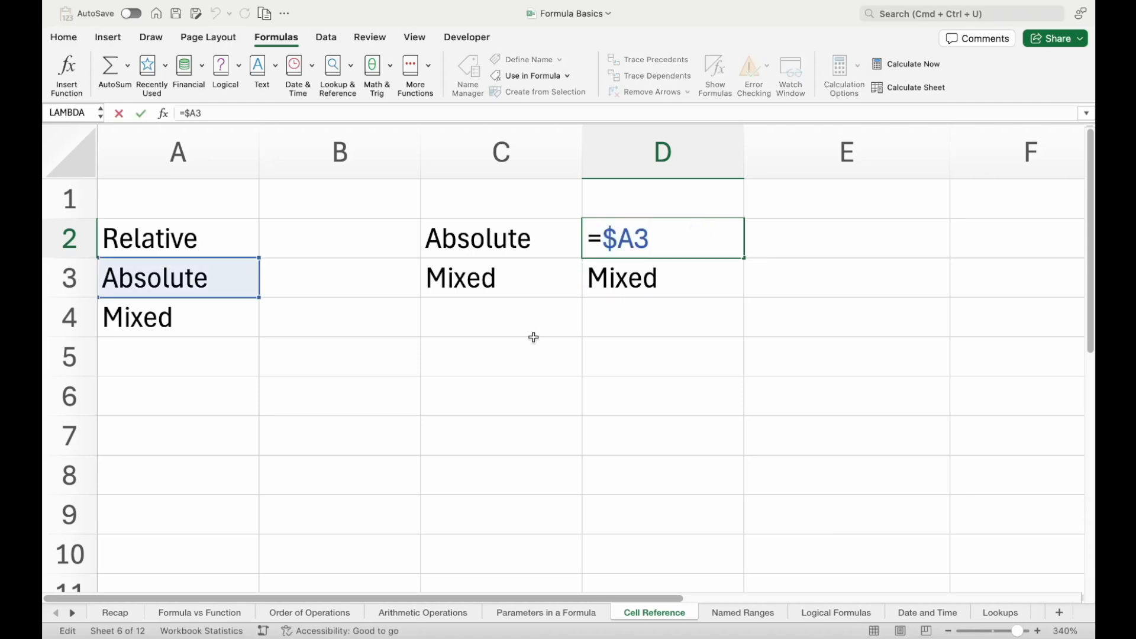
{"action": "key", "text": "Escape"}
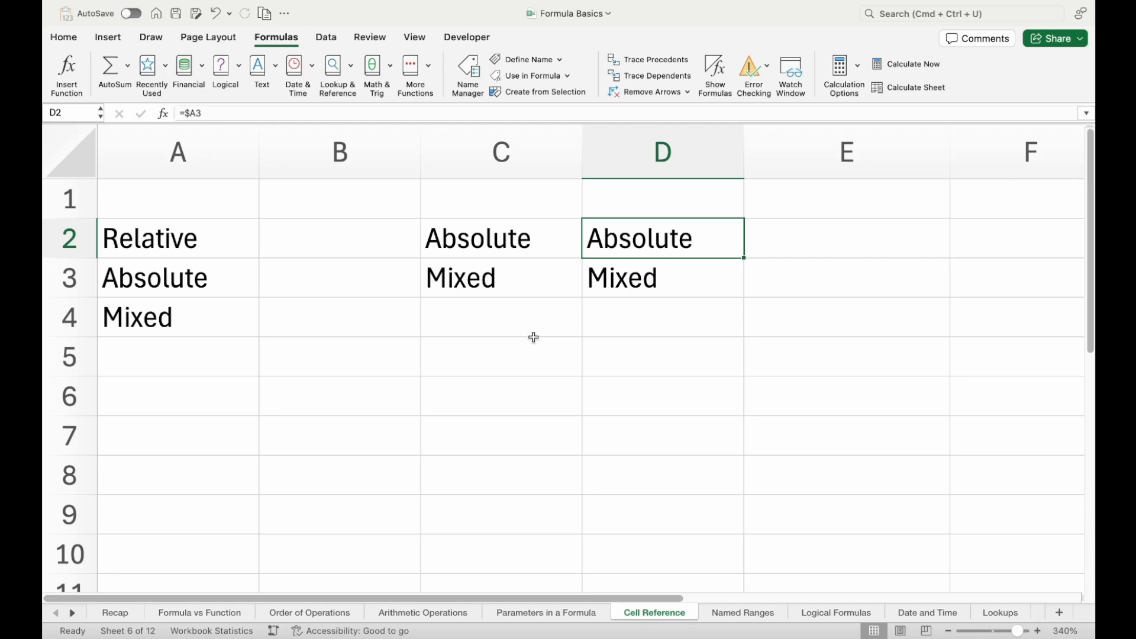
Change the formula in C3 to =A$4 so the row is locked instead of the column
{"action": "left_click", "coordinate": [495, 275]}
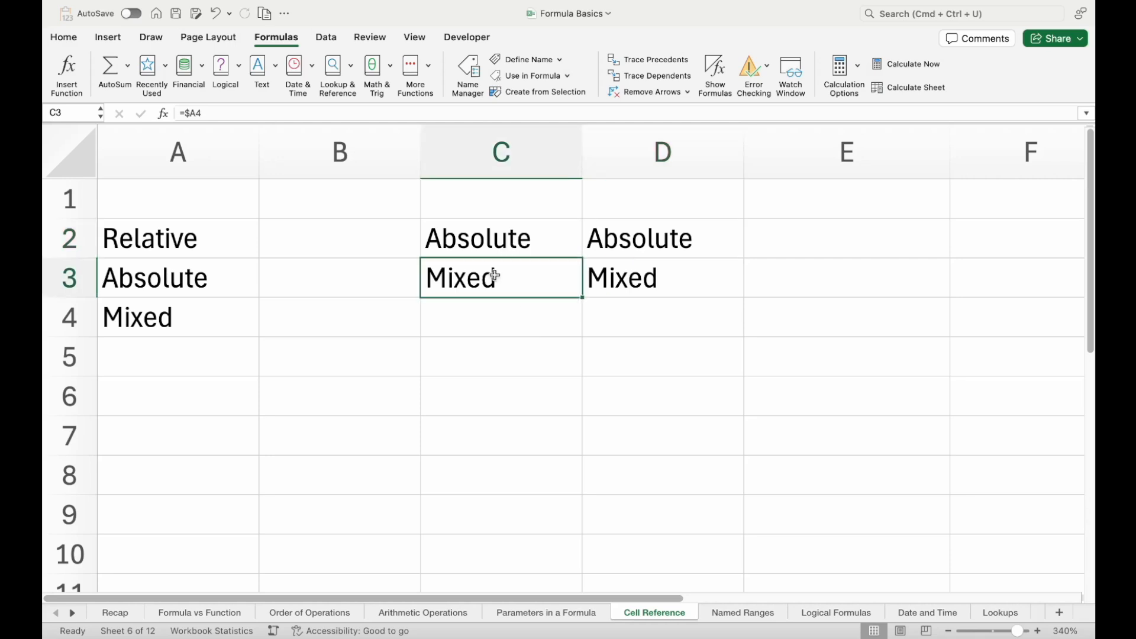
{"action": "double_click", "coordinate": [495, 276]}
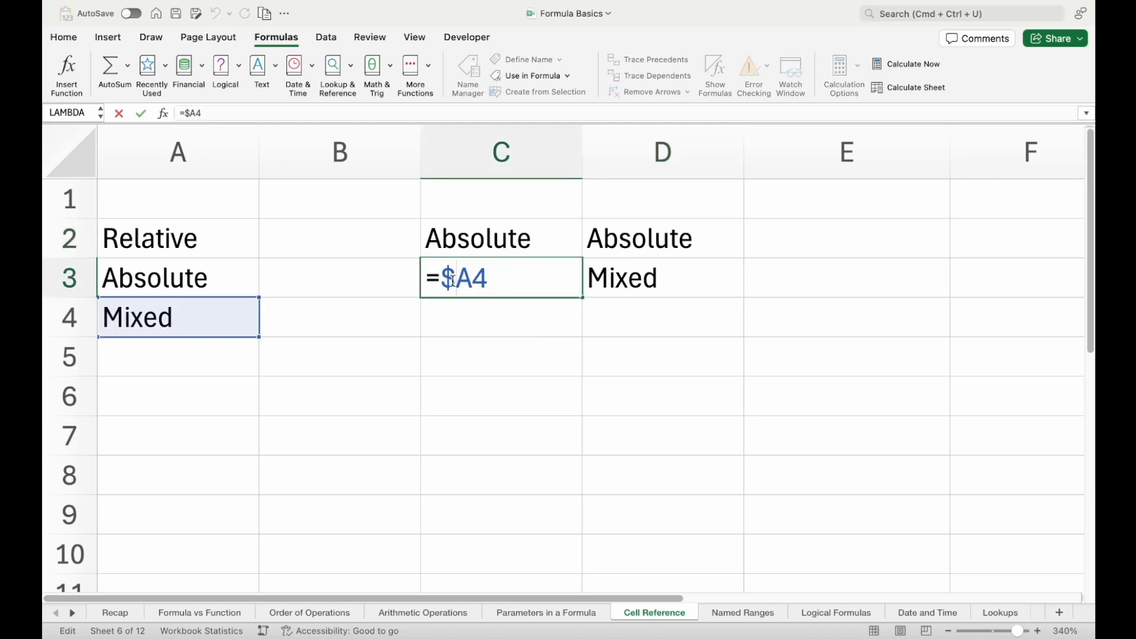
{"action": "key", "text": "BackSpace"}
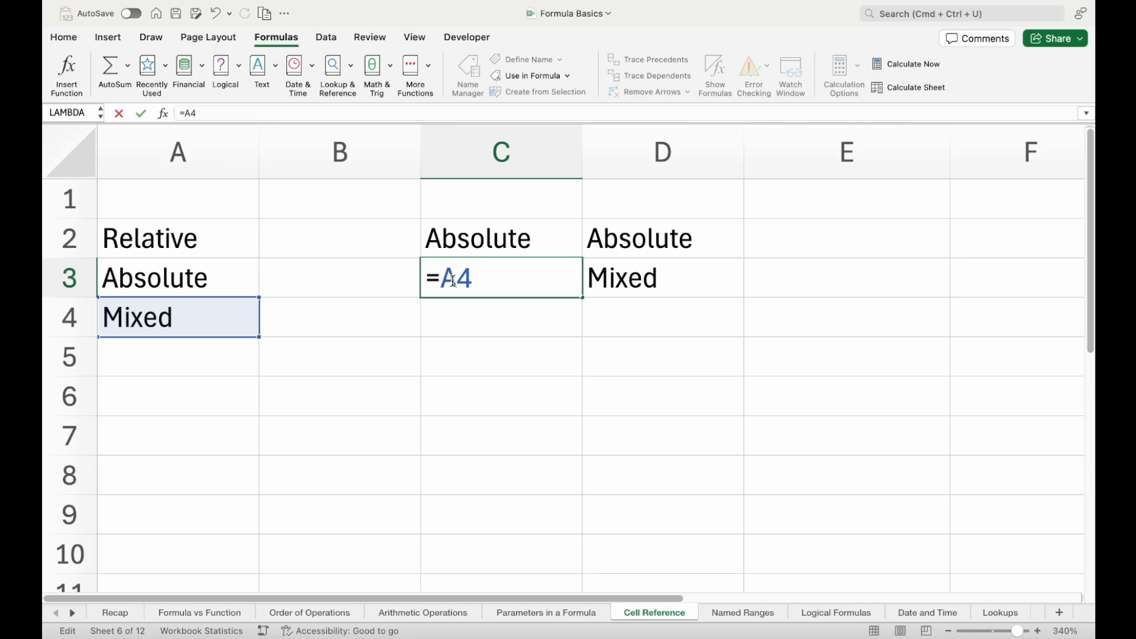
{"action": "left_click", "coordinate": [454, 281]}
{"action": "type", "text": "$"}
{"action": "key", "text": "Return"}
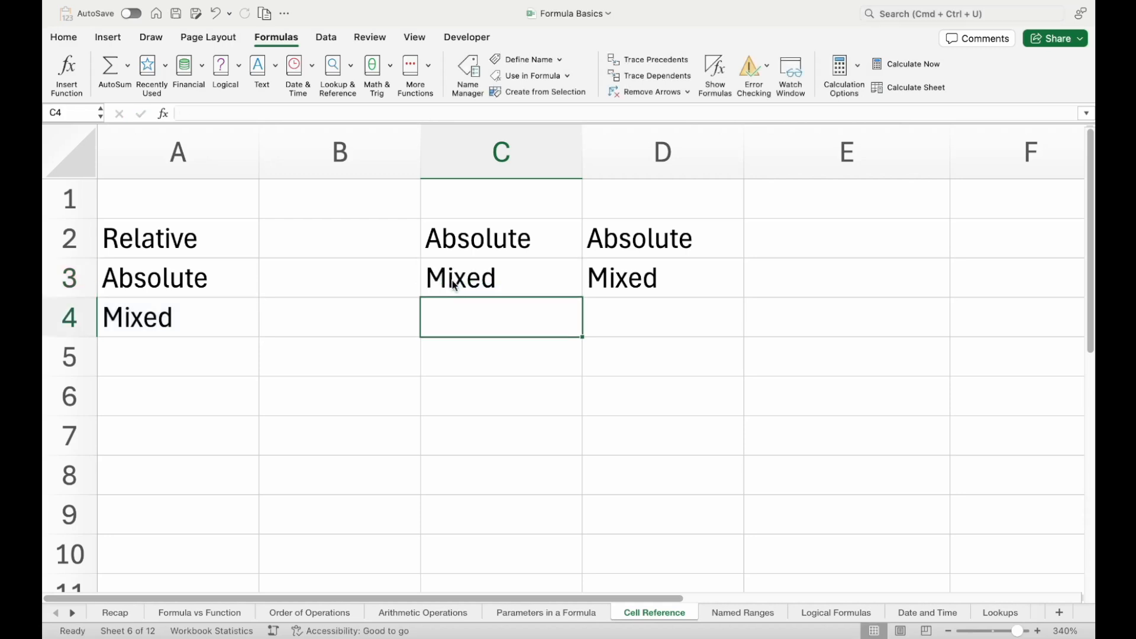
Clear the copied formulas from C2, D2 and D3, keeping only the formula in C3
{"action": "key", "text": "Up"}
{"action": "key", "text": "Up"}
{"action": "key", "text": "shift+Right"}
{"action": "key", "text": "Delete"}
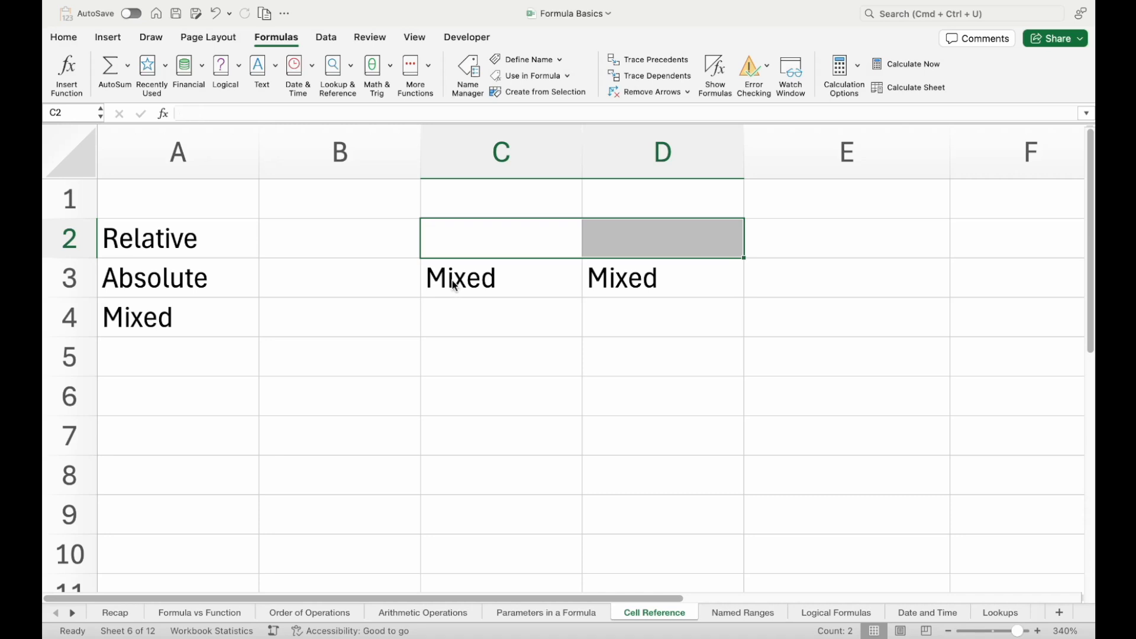
{"action": "key", "text": "Down"}
{"action": "key", "text": "Right"}
{"action": "key", "text": "Delete"}
{"action": "left_click", "coordinate": [455, 287]}
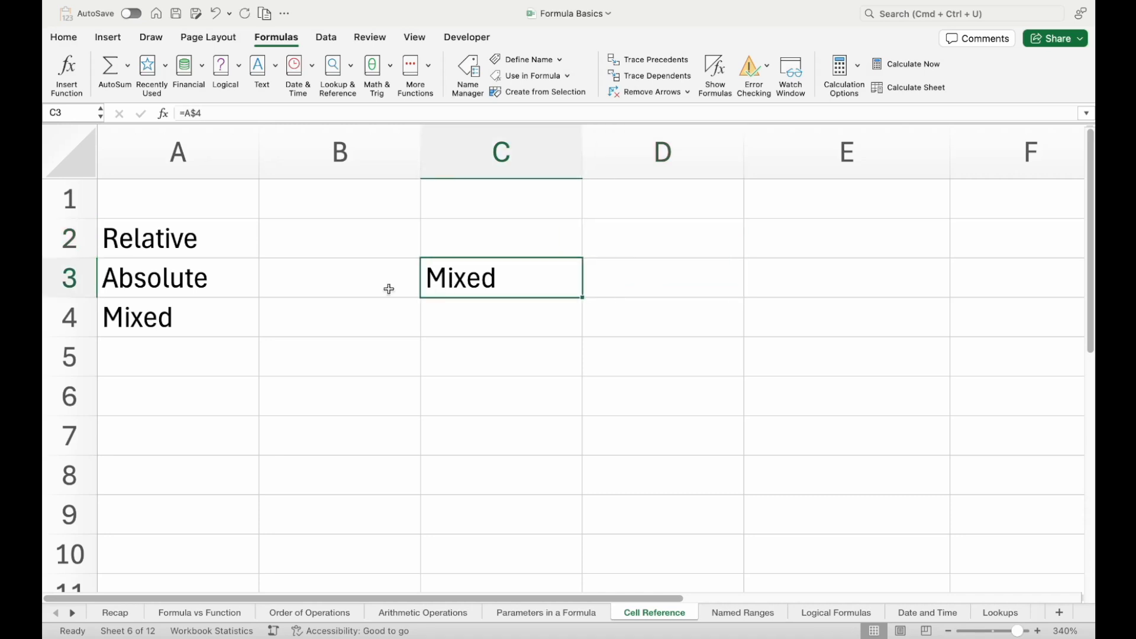
Enter the sample values test1, test2 and test3 in cells B2 to B4
{"action": "left_click", "coordinate": [284, 251]}
{"action": "type", "text": "test1"}
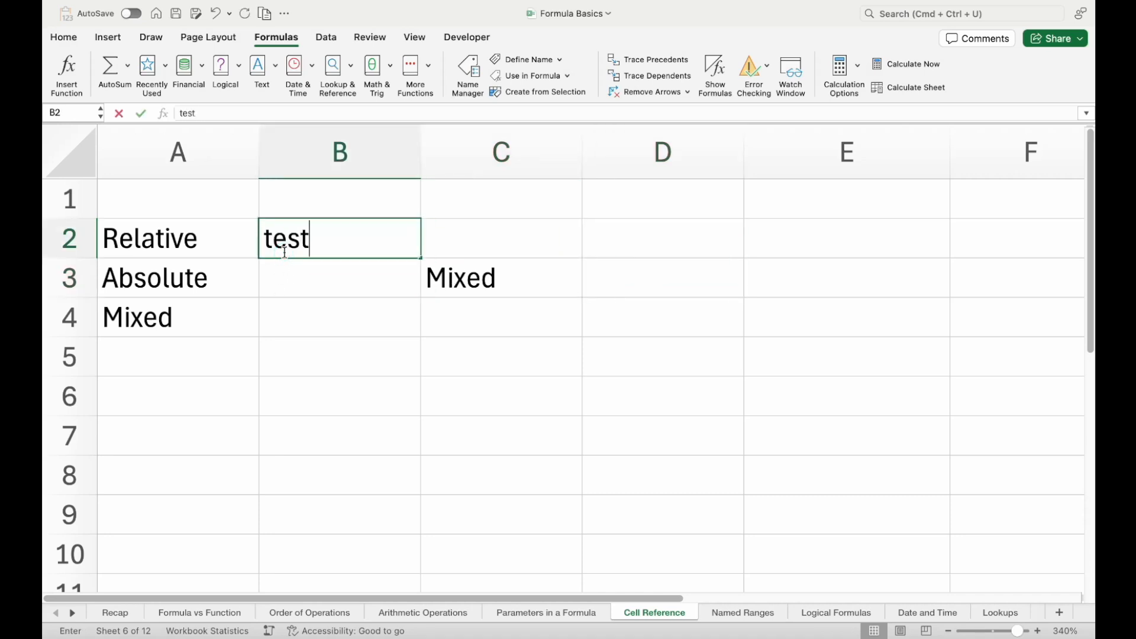
{"action": "key", "text": "Return"}
{"action": "type", "text": "test2"}
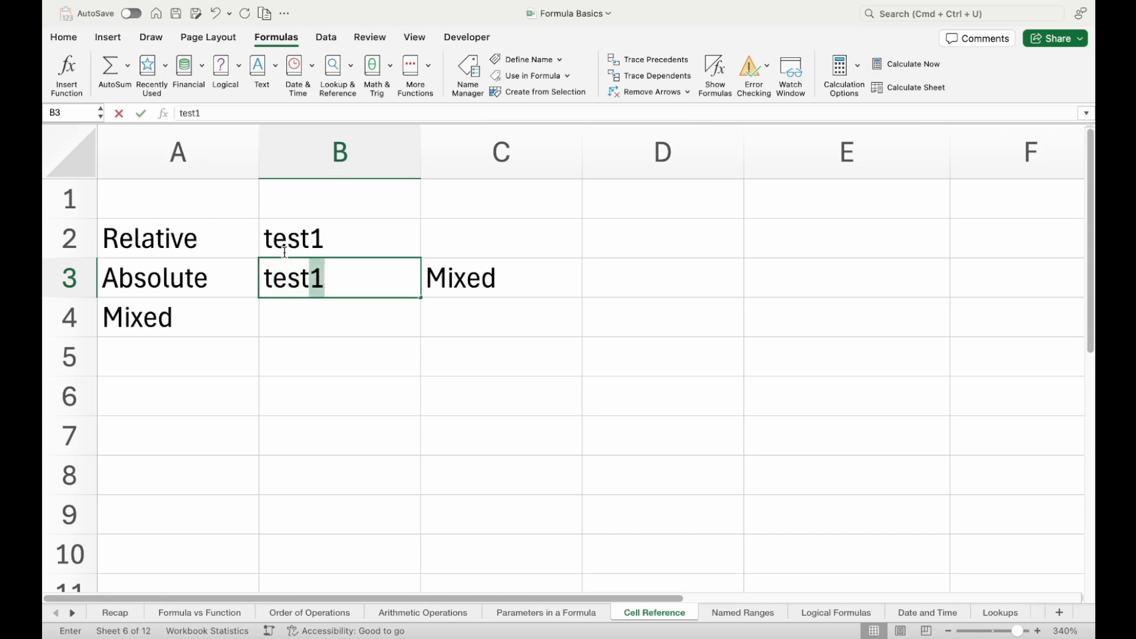
{"action": "key", "text": "Return"}
{"action": "type", "text": "test"}
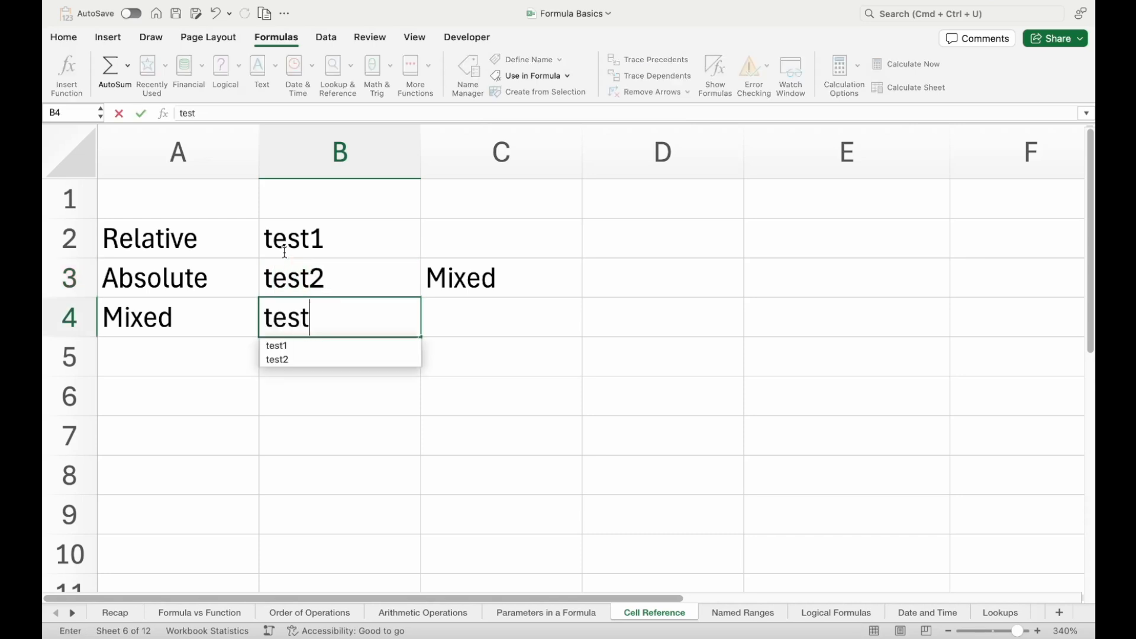
{"action": "type", "text": "3"}
{"action": "key", "text": "Return"}
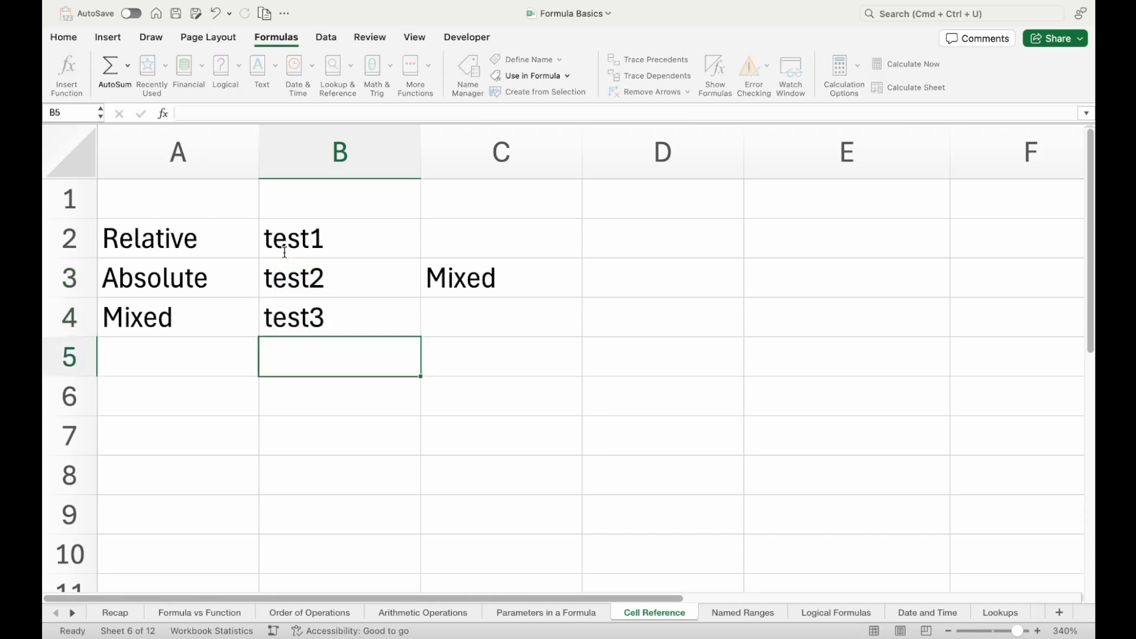
Copy the row-locked formula from C3 into D3
{"action": "key", "text": "Up"}
{"action": "key", "text": "Right"}
{"action": "key", "text": "Up"}
{"action": "key", "text": "super+c"}
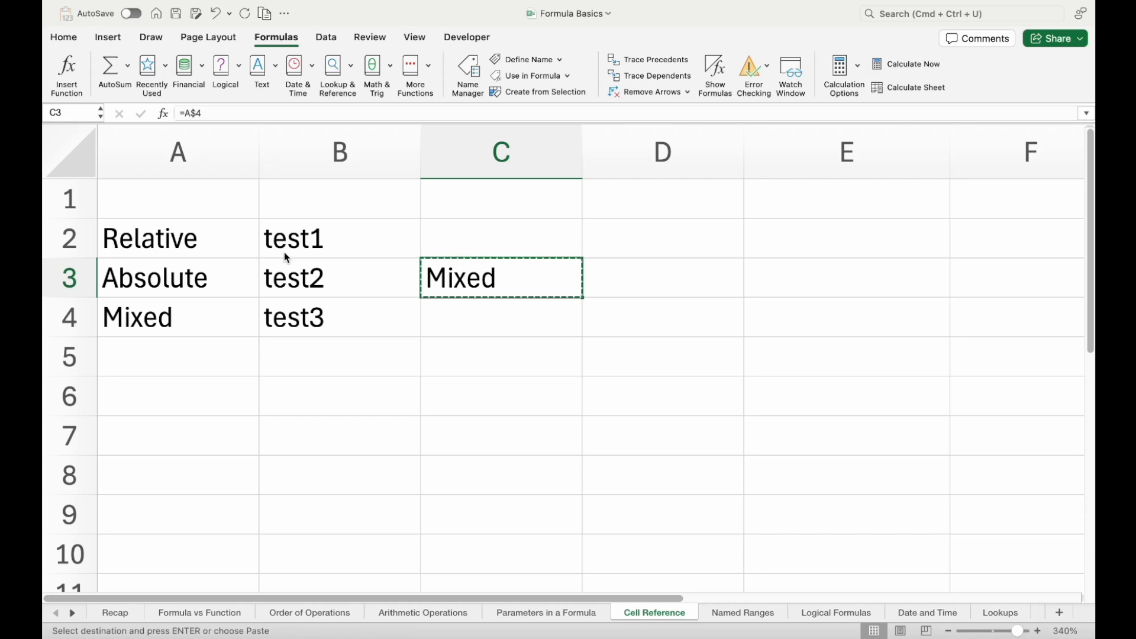
{"action": "key", "text": "Right"}
{"action": "key", "text": "super+v"}
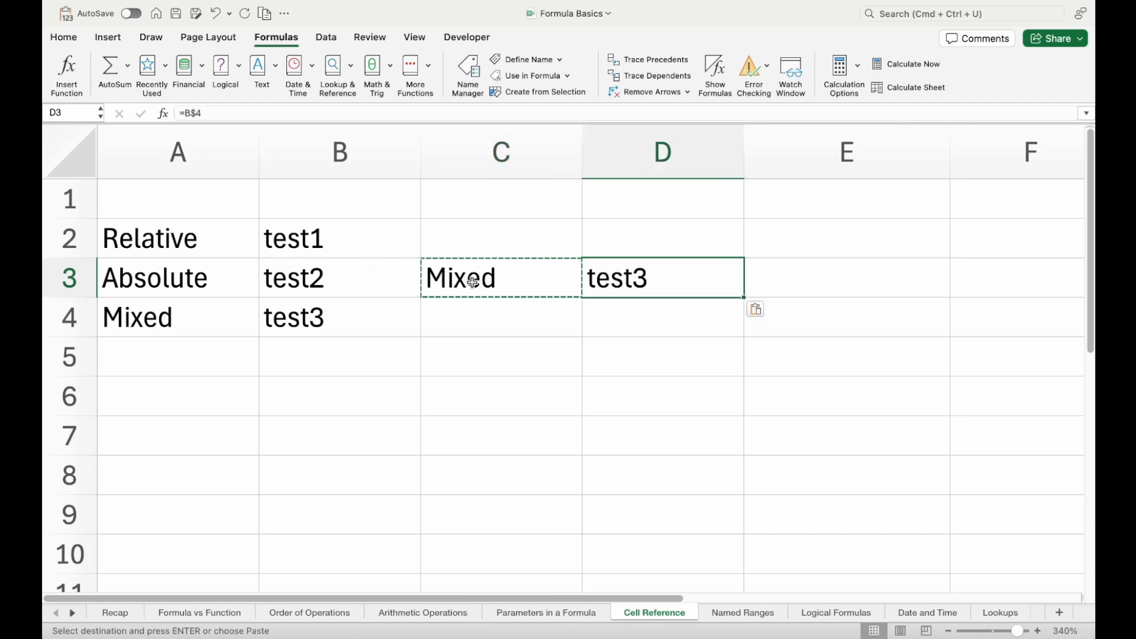
Compare the formulas in C3 and D3 with the row 4 cells they refer to
{"action": "left_click_drag", "start_coordinate": [471, 278], "coordinate": [616, 279]}
{"action": "left_click", "coordinate": [221, 311]}
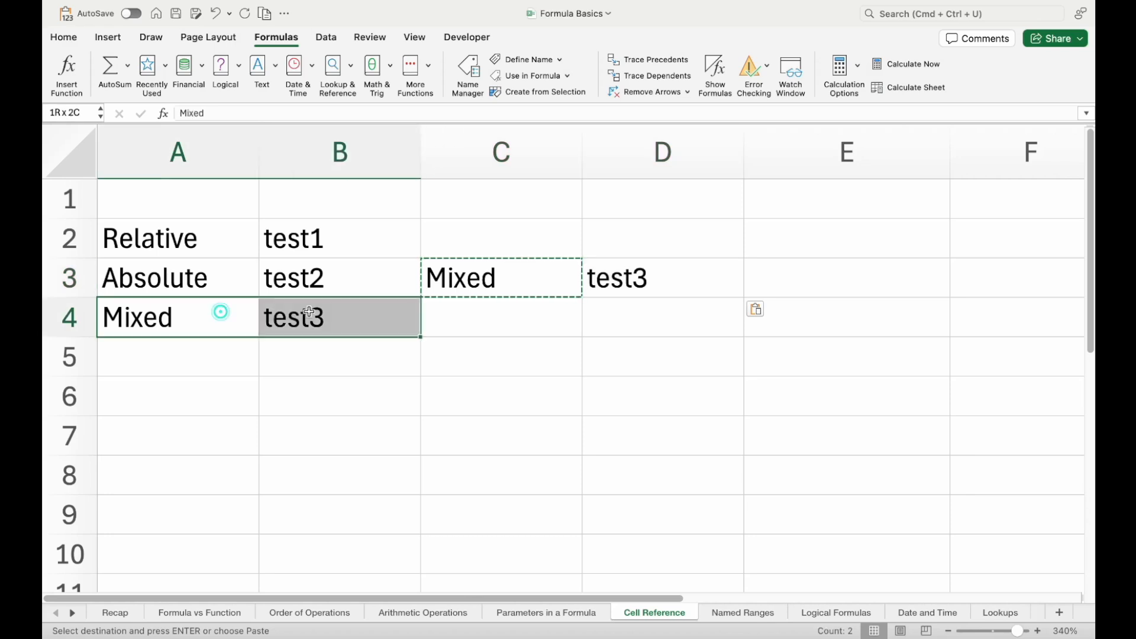
{"action": "double_click", "coordinate": [531, 281]}
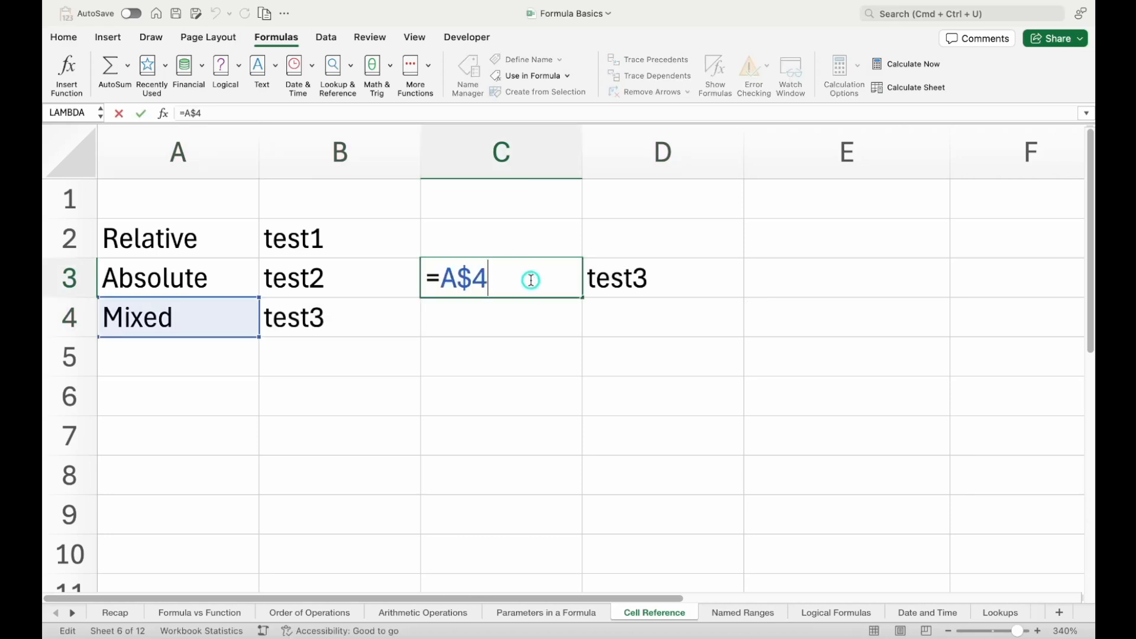
{"action": "key", "text": "Escape"}
{"action": "double_click", "coordinate": [629, 282]}
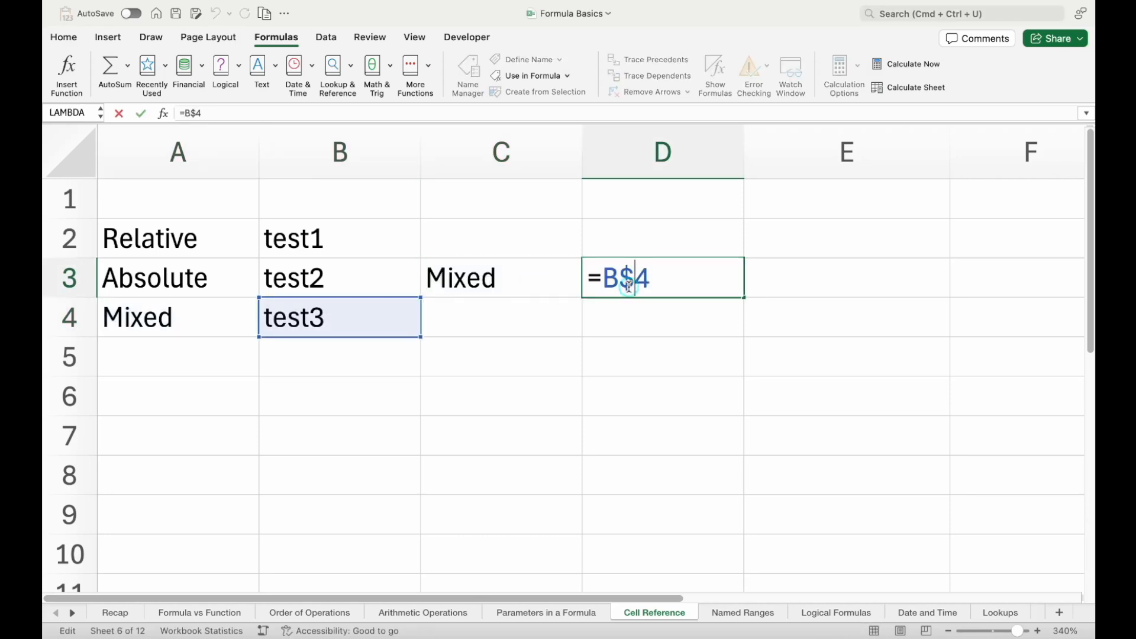
{"action": "key", "text": "Escape"}
Copy the row-locked formula from C3 into C2 above and C4 below
{"action": "left_click", "coordinate": [545, 284]}
{"action": "key", "text": "super+c"}
{"action": "key", "text": "Up"}
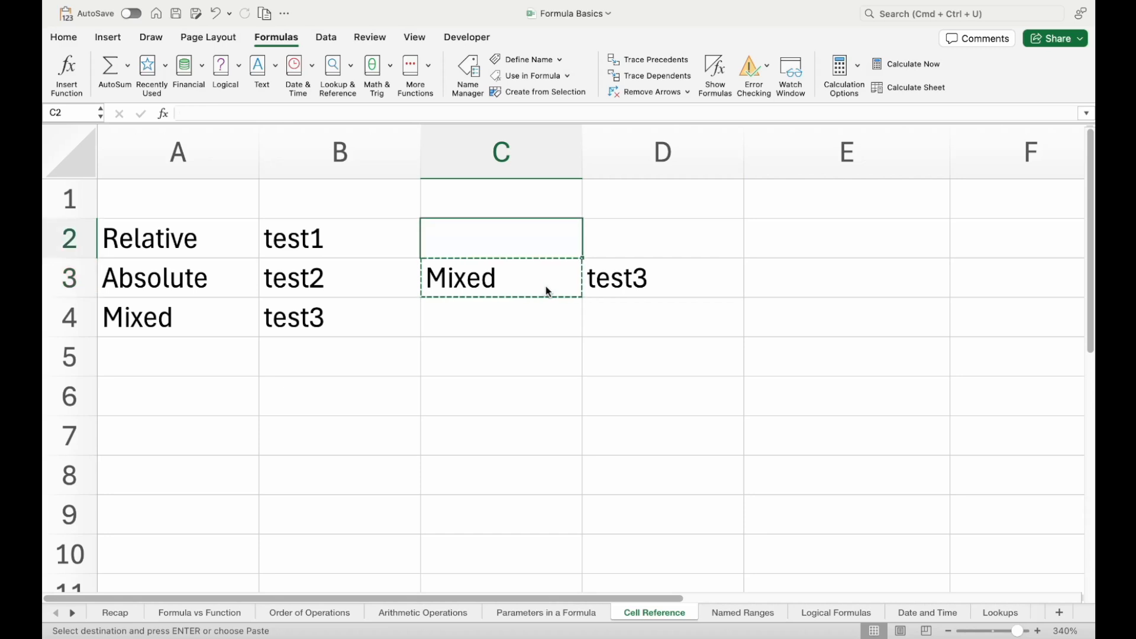
{"action": "key", "text": "super+v"}
{"action": "key", "text": "Down"}
{"action": "key", "text": "Down"}
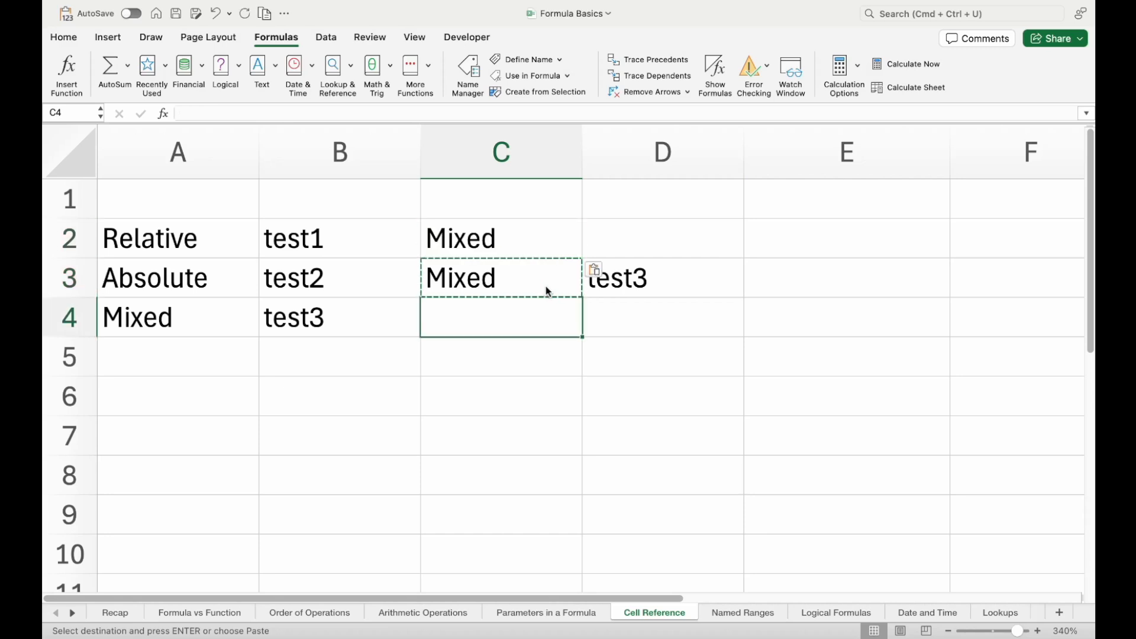
{"action": "key", "text": "super+v"}
Inspect the formulas in C2 and C4 to check their row references
{"action": "double_click", "coordinate": [507, 253]}
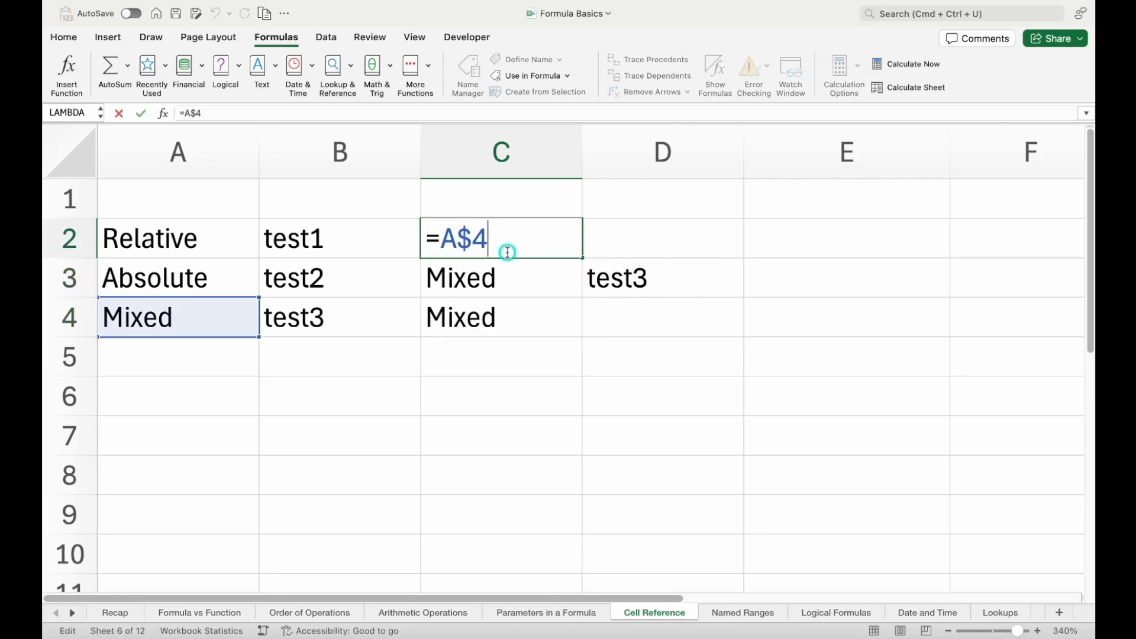
{"action": "double_click", "coordinate": [496, 315]}
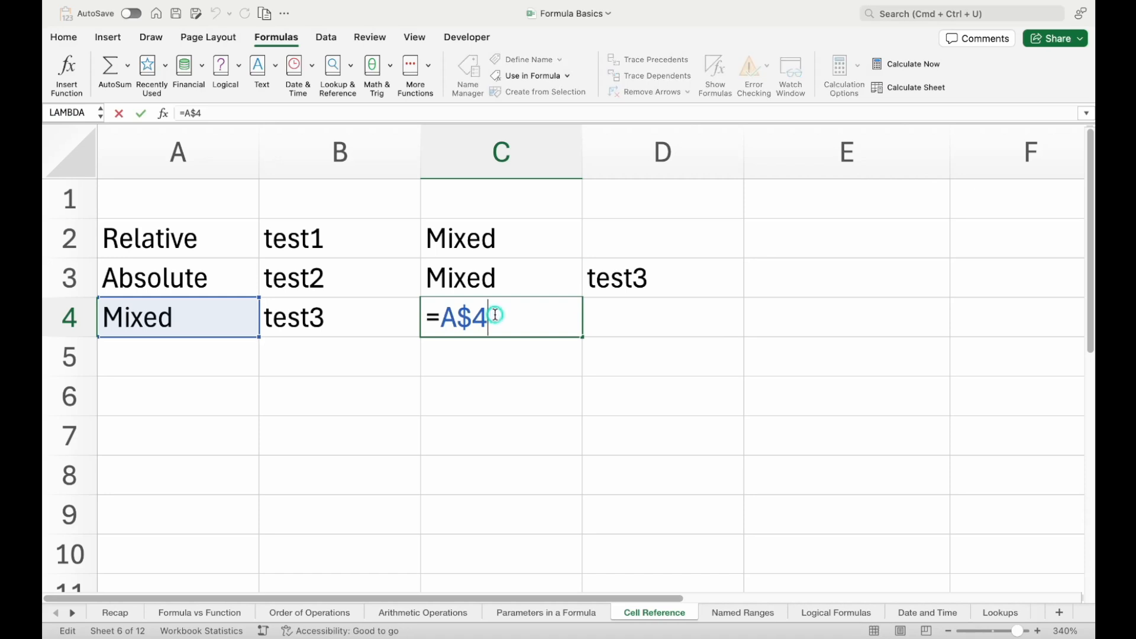
{"action": "key", "text": "Escape"}
Display all formulas on the sheet to review the references in columns C and D, and switch back to values
{"action": "key", "text": "ctrl+grave"}
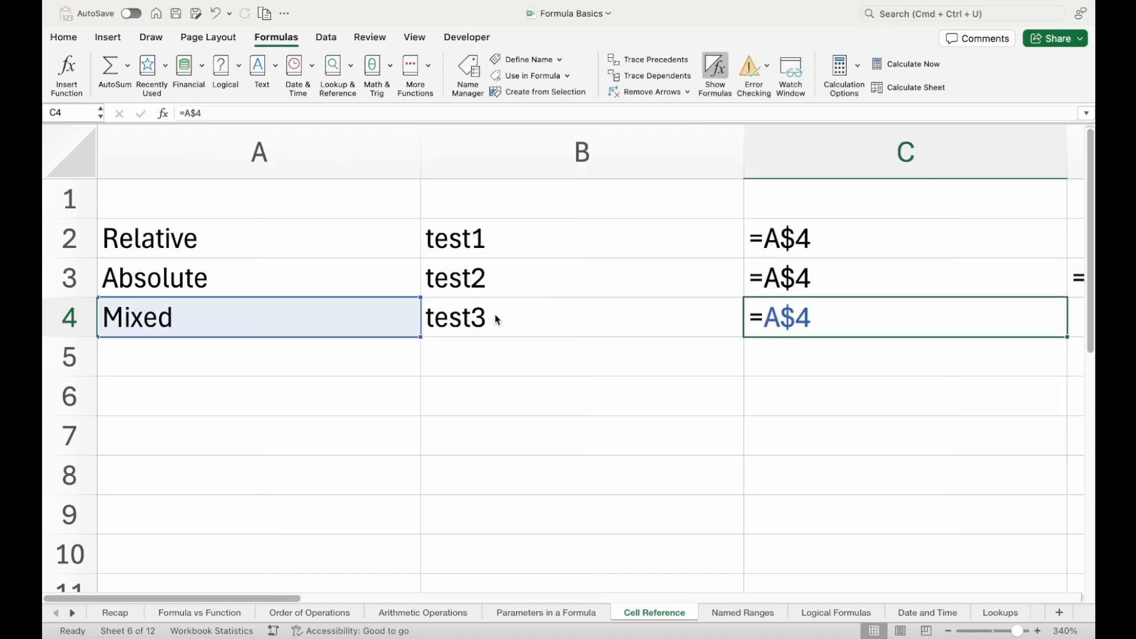
{"action": "scroll", "coordinate": [495, 314], "scroll_direction": "right", "scroll_amount": 5}
{"action": "key", "text": "ctrl+grave"}
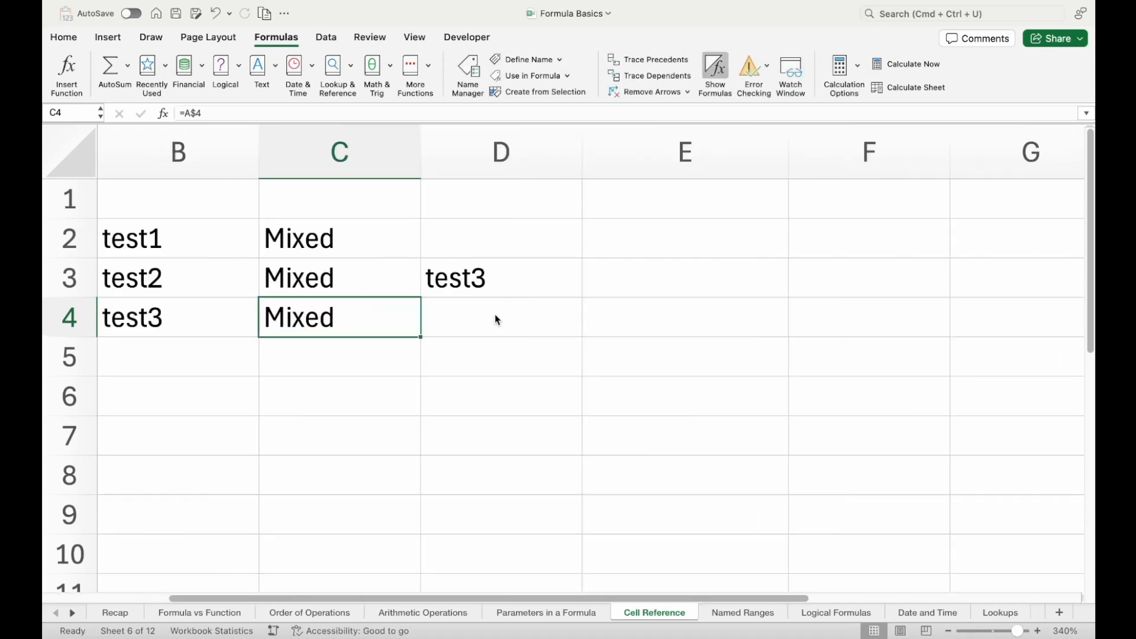
{"action": "scroll", "coordinate": [256, 423], "scroll_direction": "left", "scroll_amount": 3}
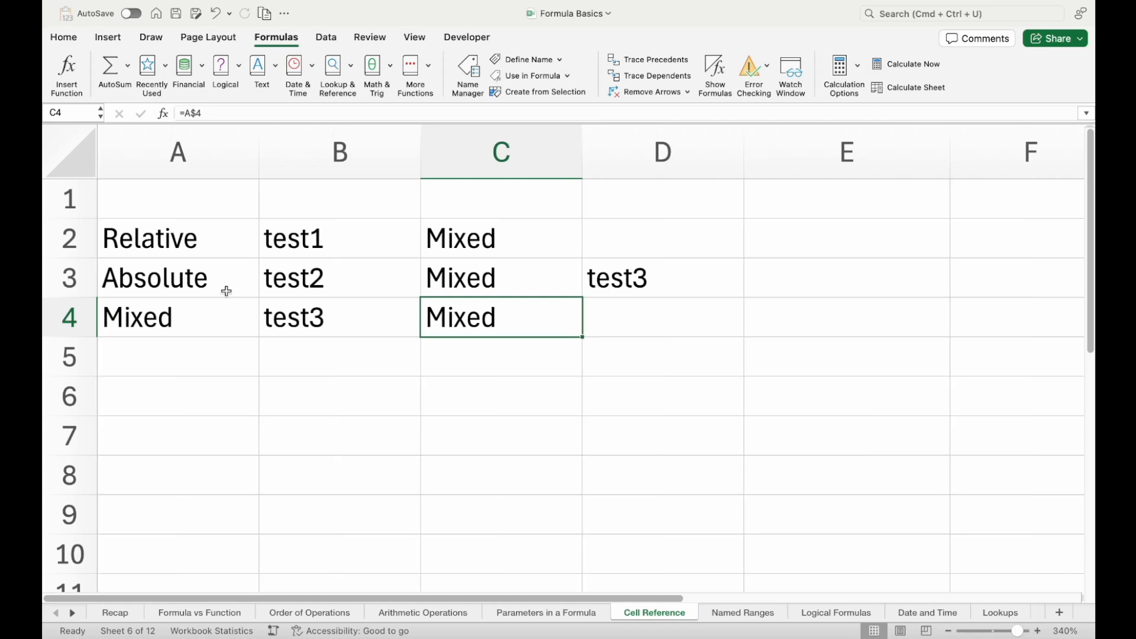
{"action": "left_click", "coordinate": [198, 307]}
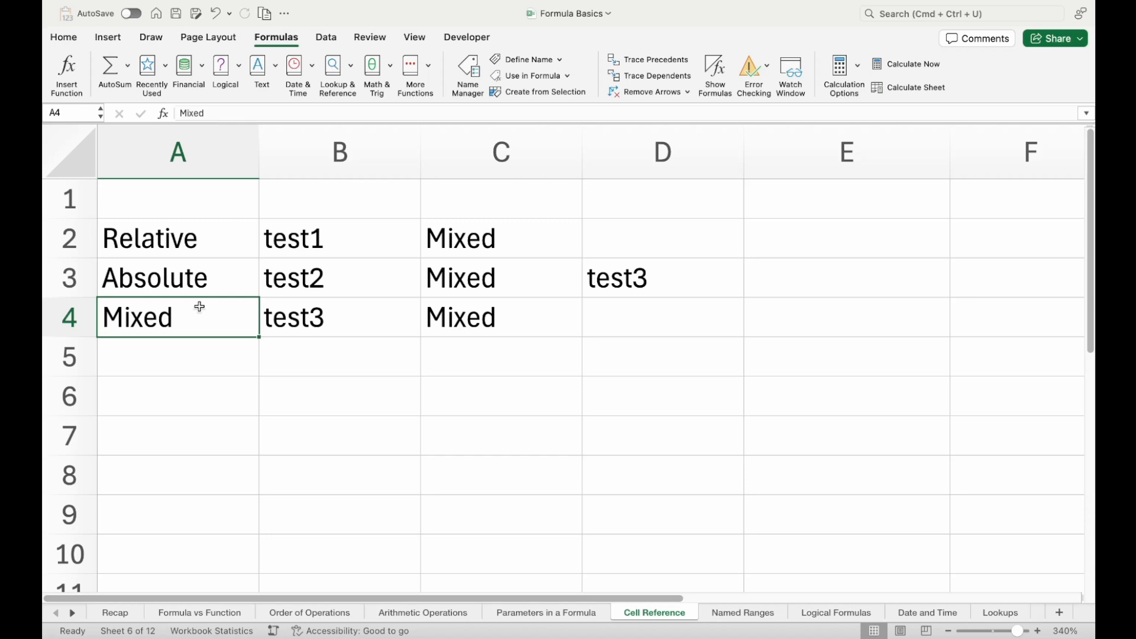
{"action": "left_click", "coordinate": [588, 3]}
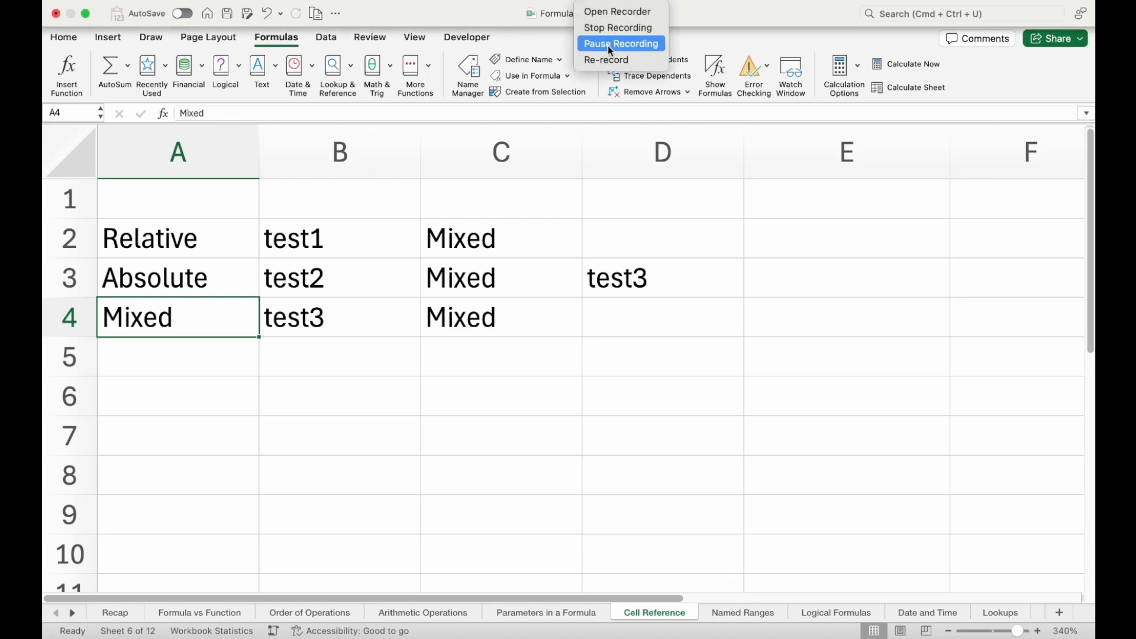
{"action": "left_click", "coordinate": [616, 28]}
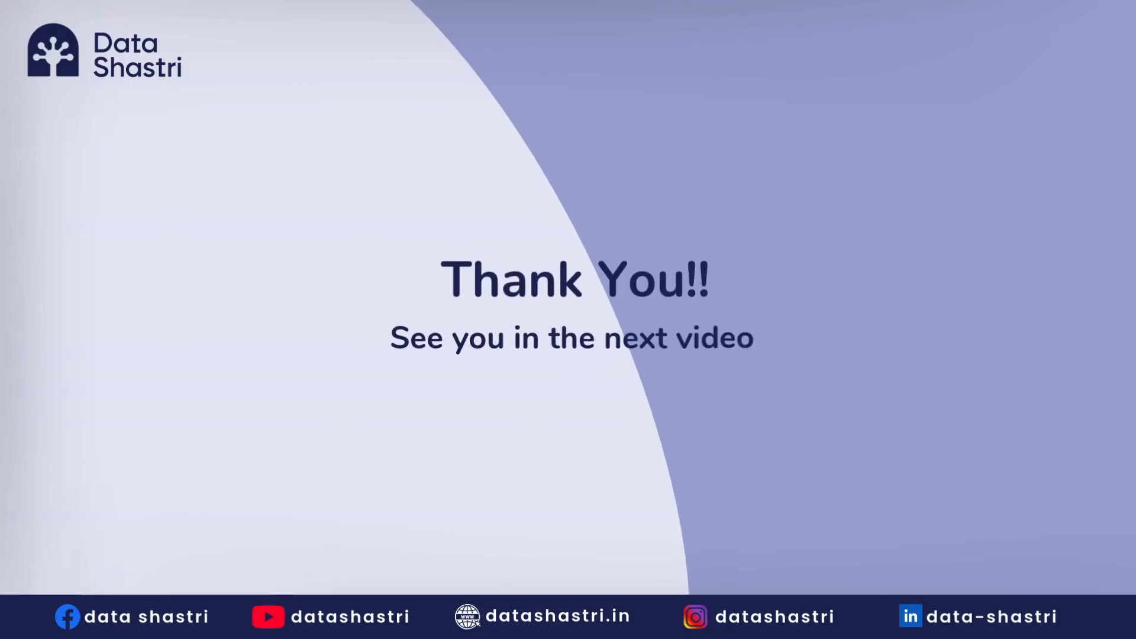